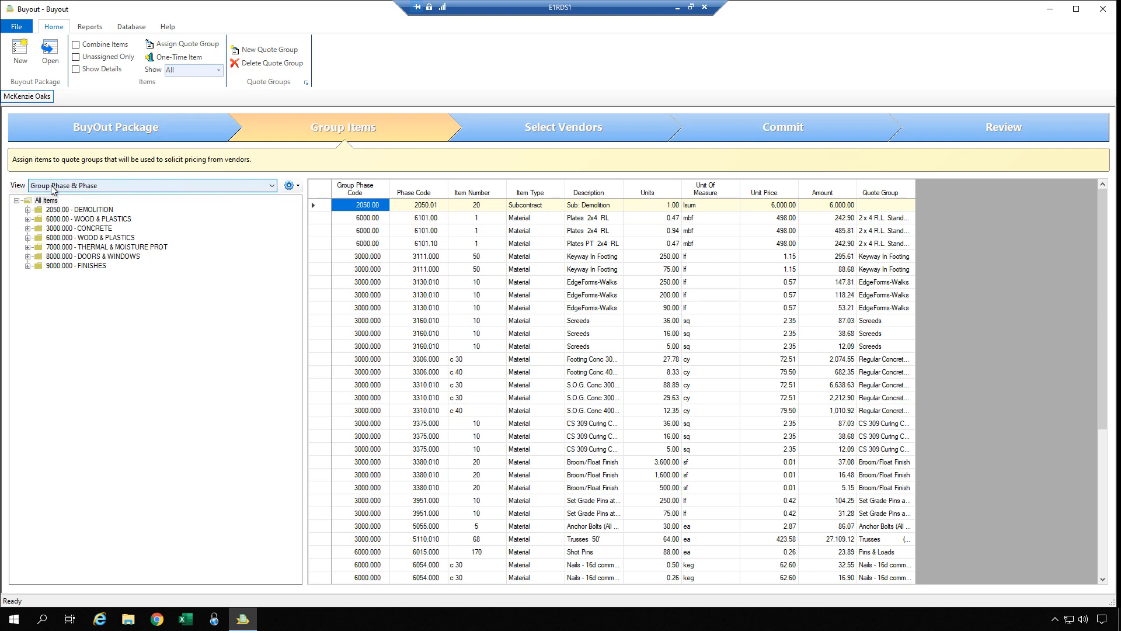
Check the saved views list, then filter the tree to Demolition, Wood & Plastics, and Concrete in turn.
click(271, 187)
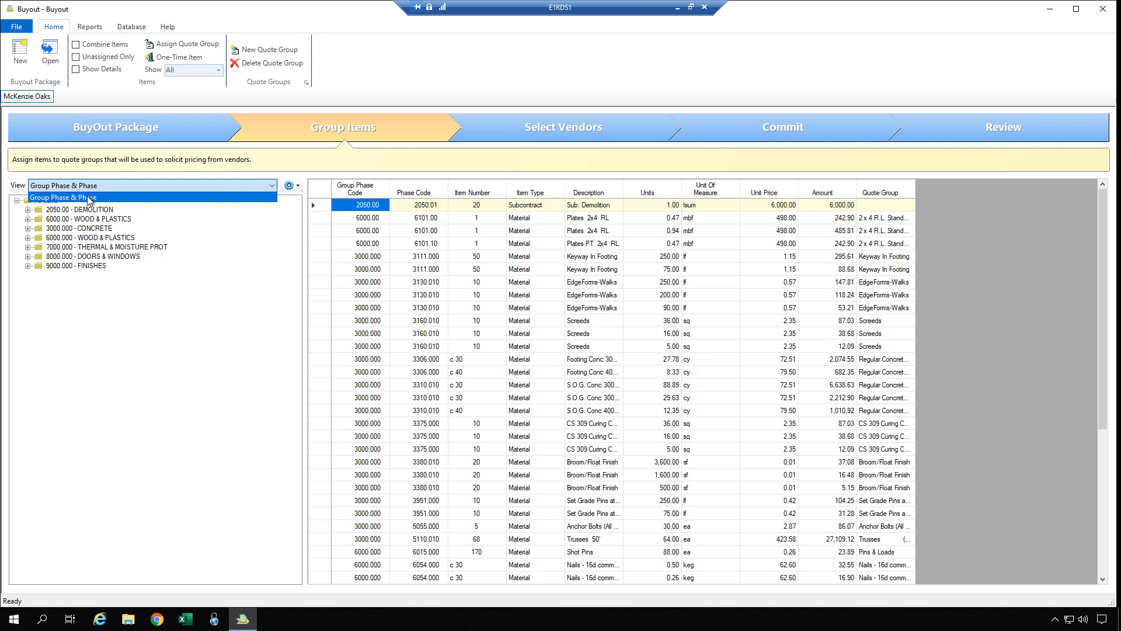
click(160, 330)
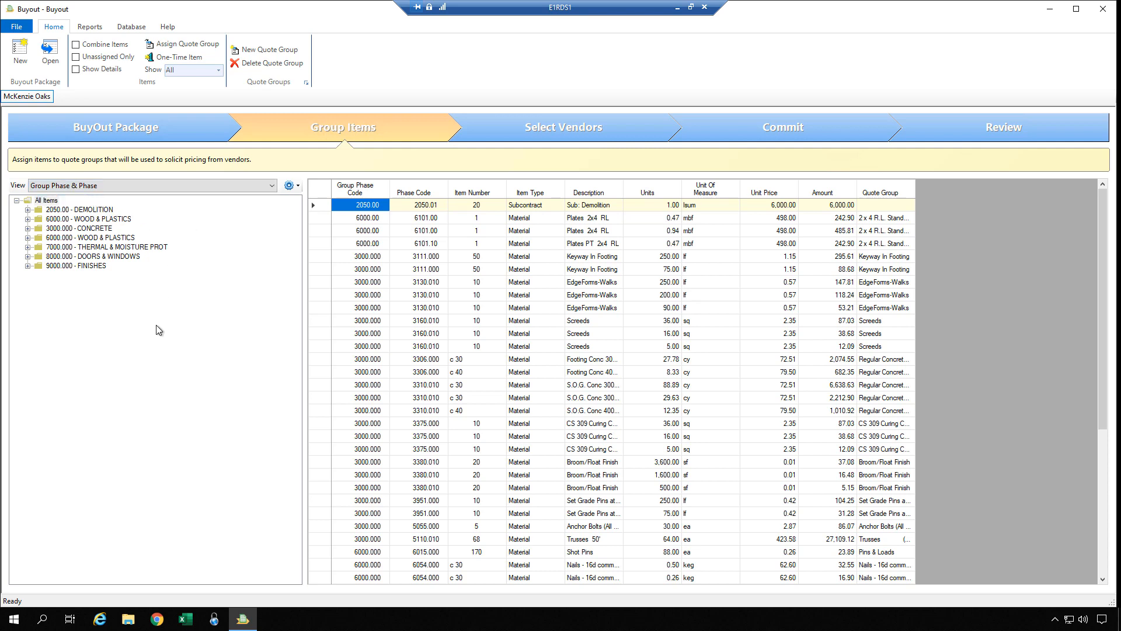
click(43, 201)
click(85, 210)
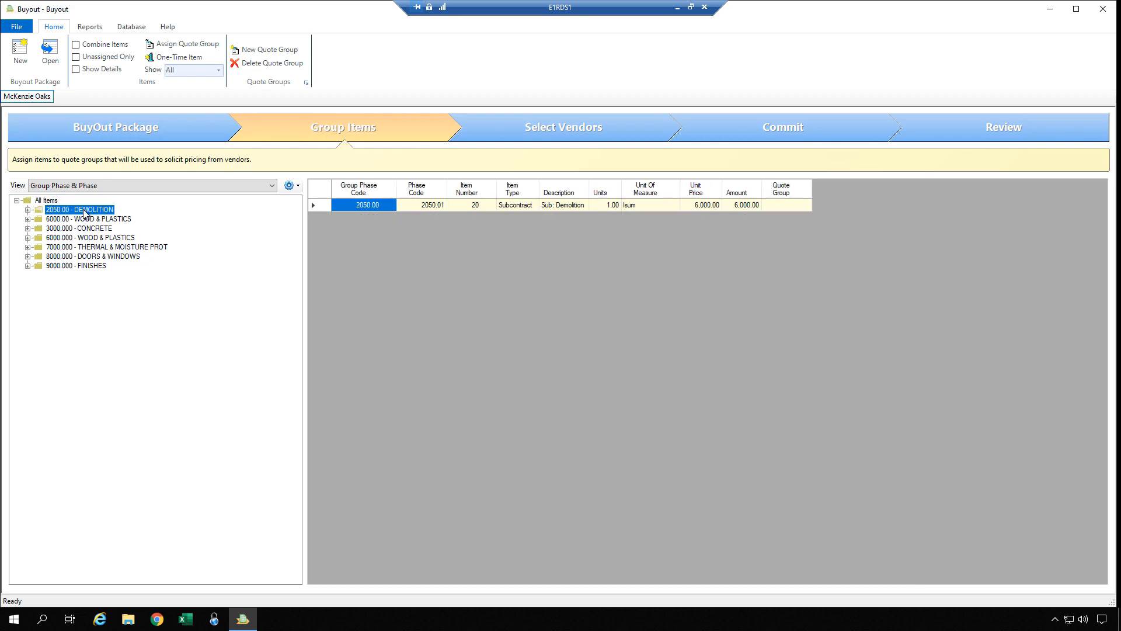
click(84, 219)
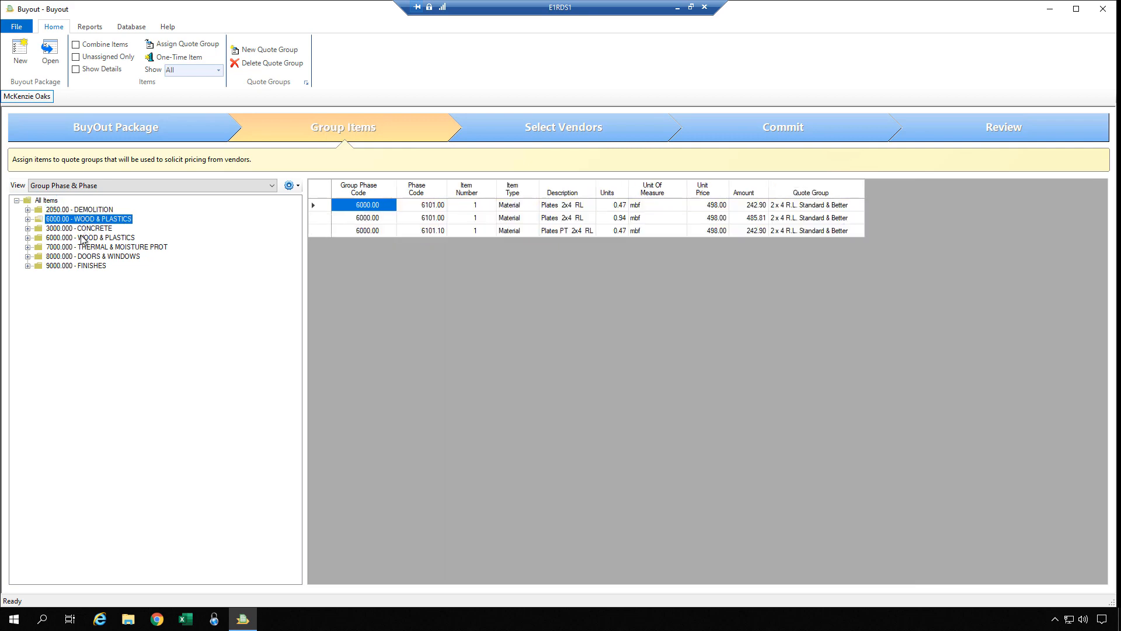
click(82, 229)
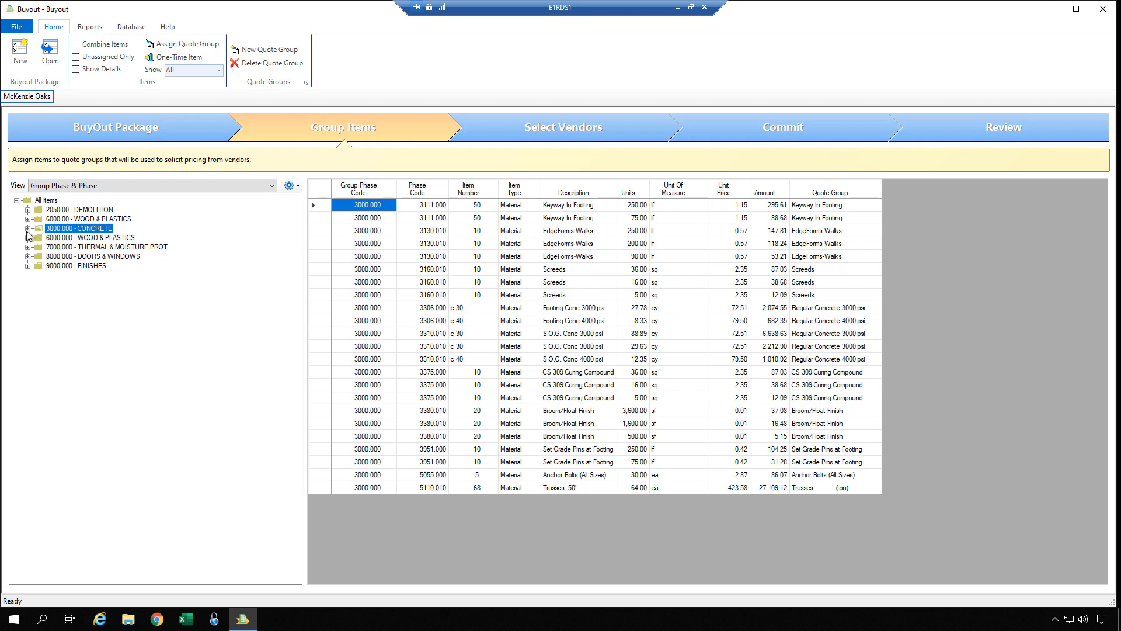
Browse Concrete's sub-phases (Screeds, Footings, Curing Compounds, Finish: General), then list every item again.
click(27, 229)
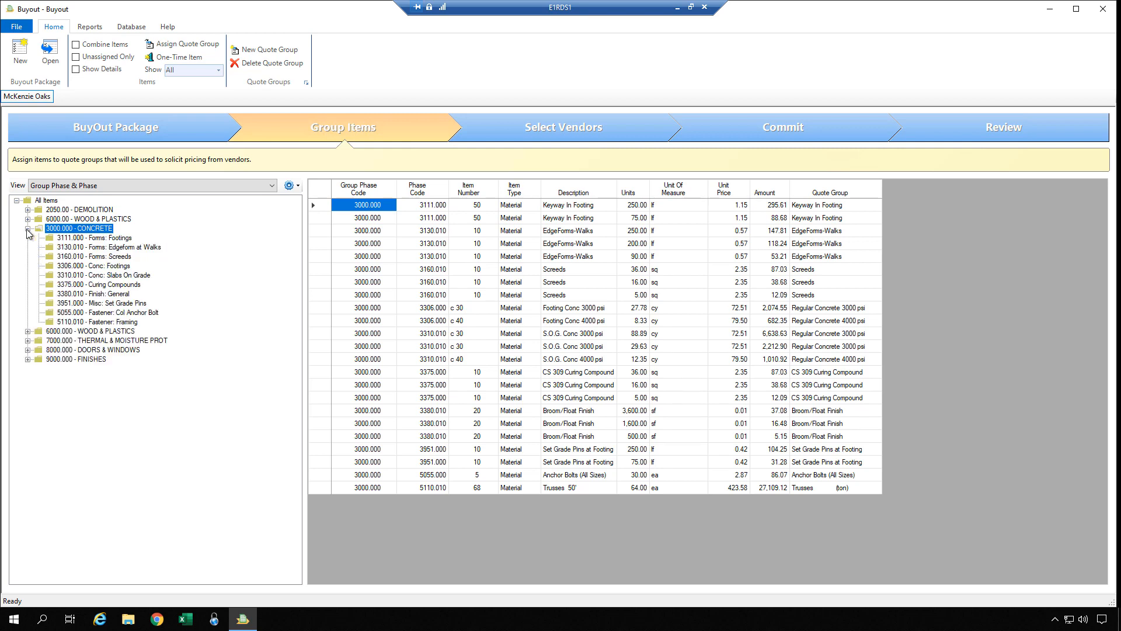
click(102, 257)
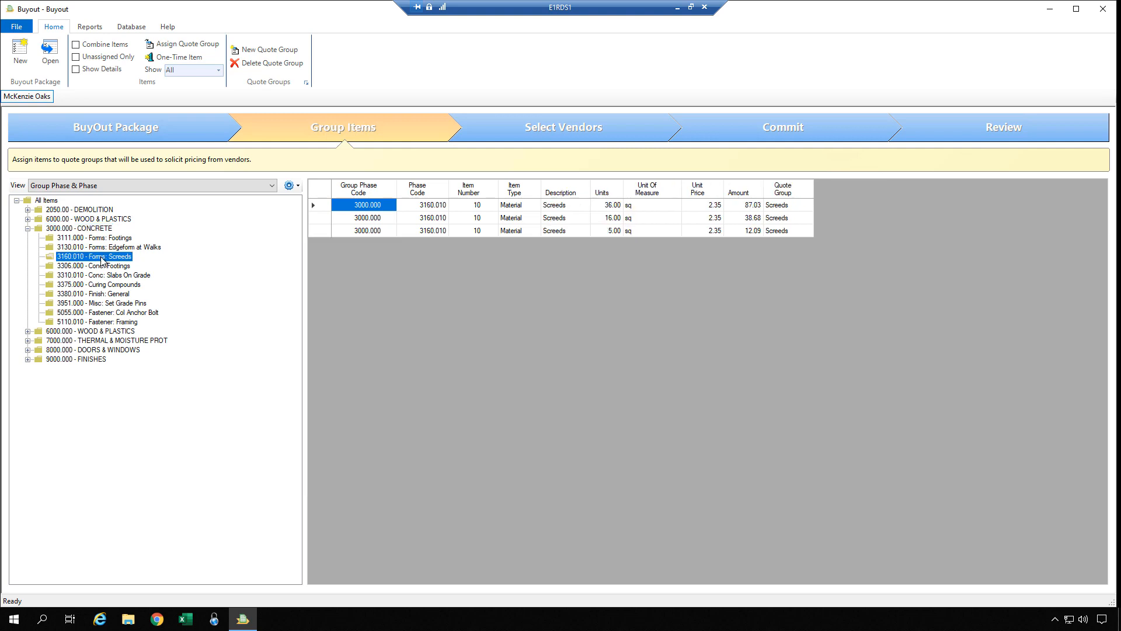
click(102, 267)
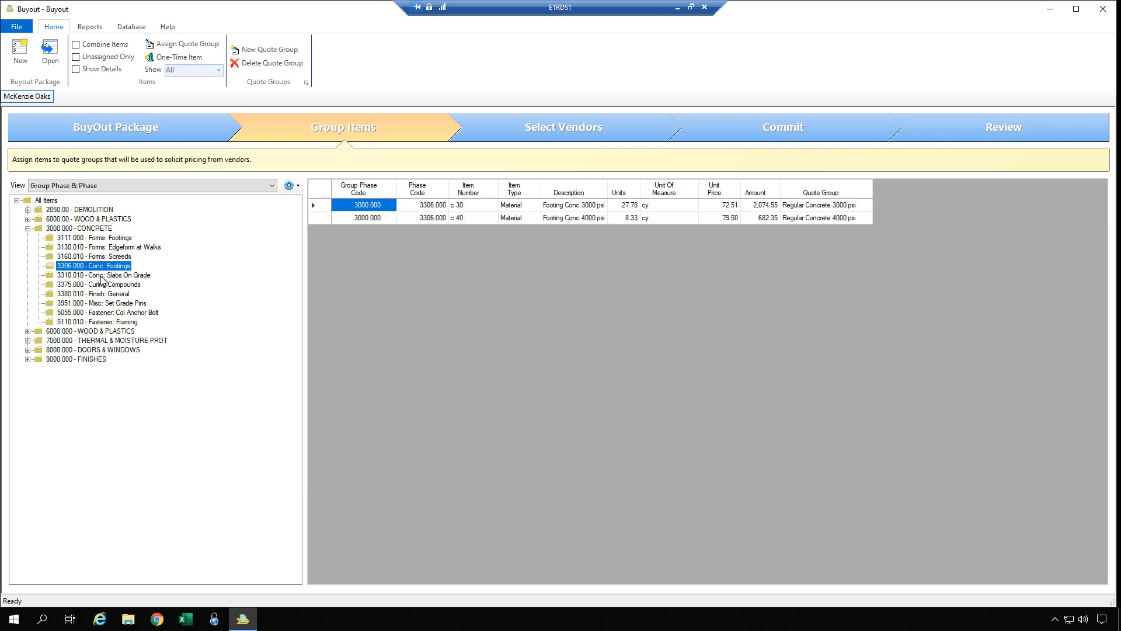
click(101, 285)
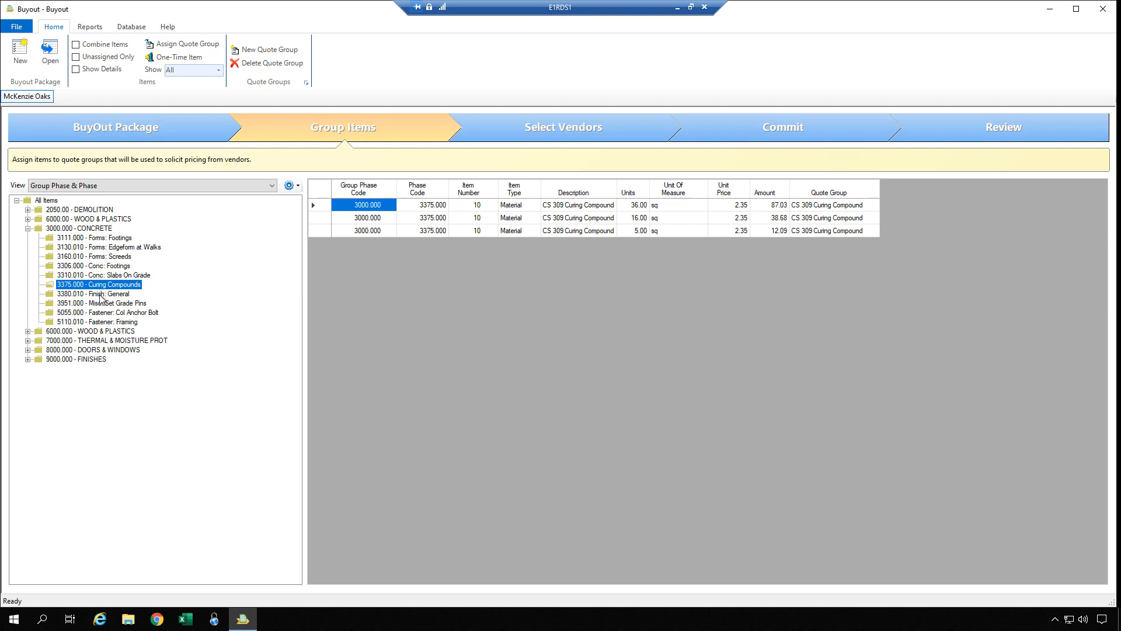
click(102, 296)
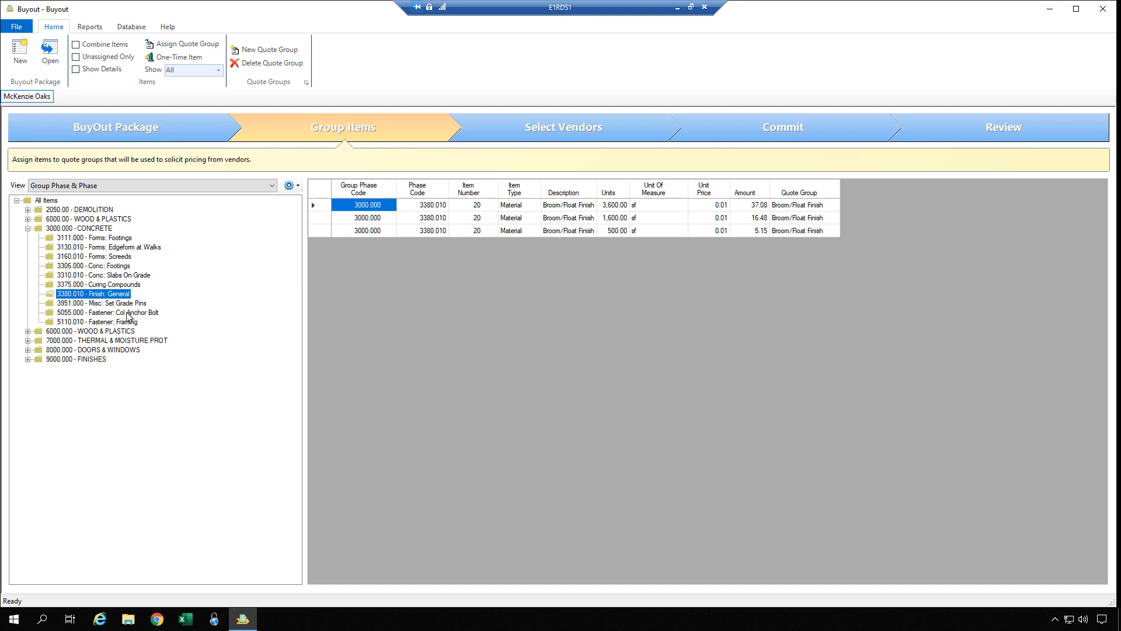
click(28, 228)
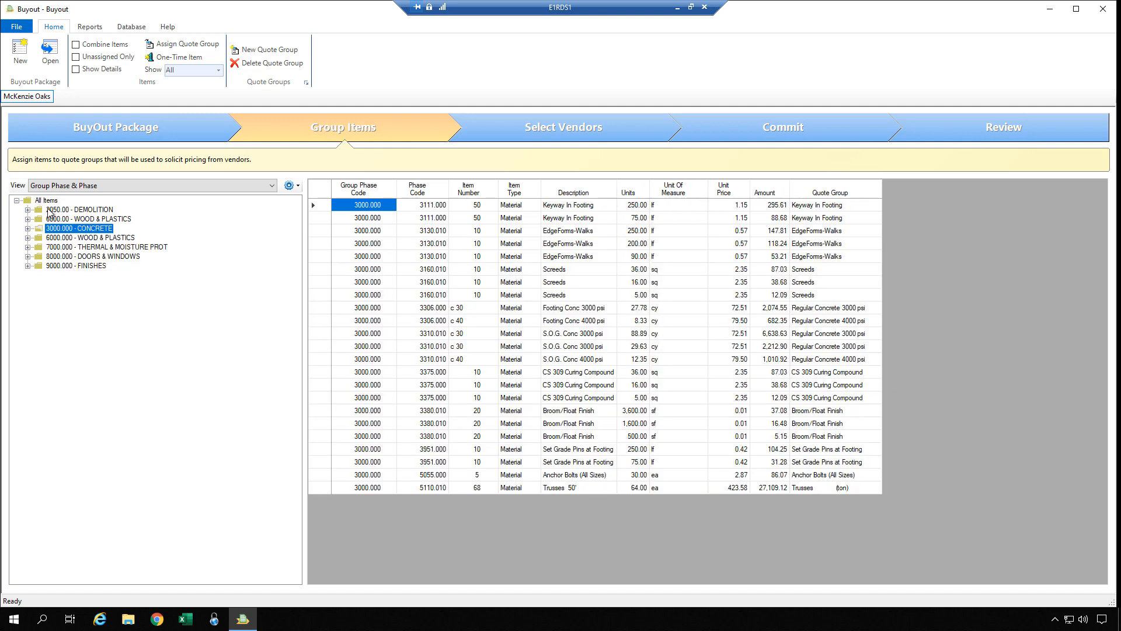
click(47, 201)
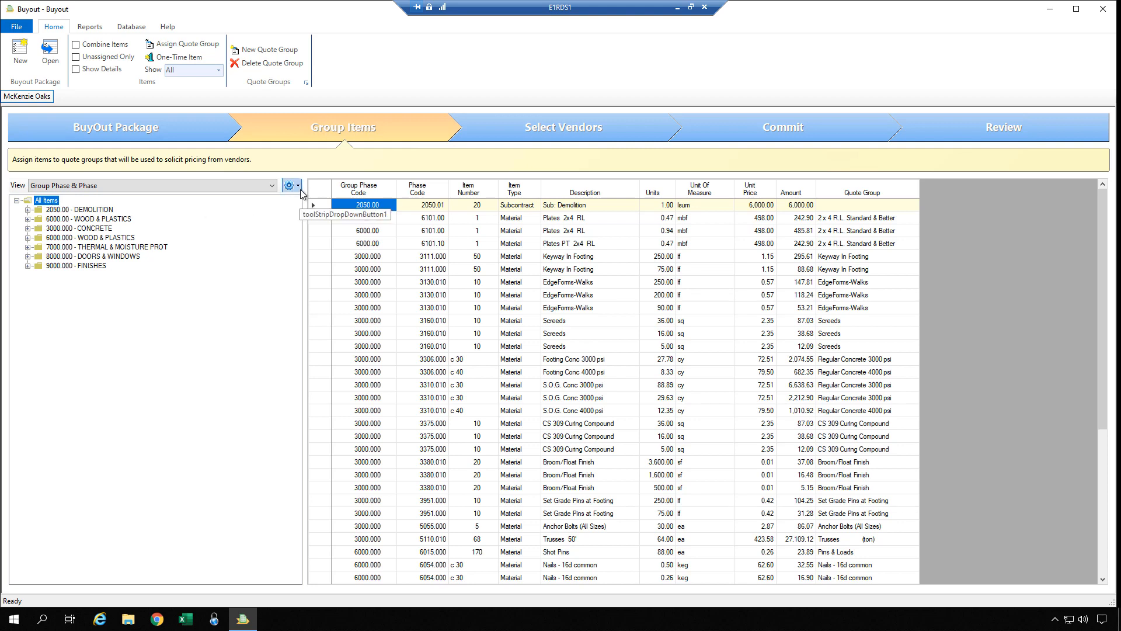
Enable multi-phase selection and tick 8000.000 Doors & Windows and 9000.000 Finishes.
click(301, 191)
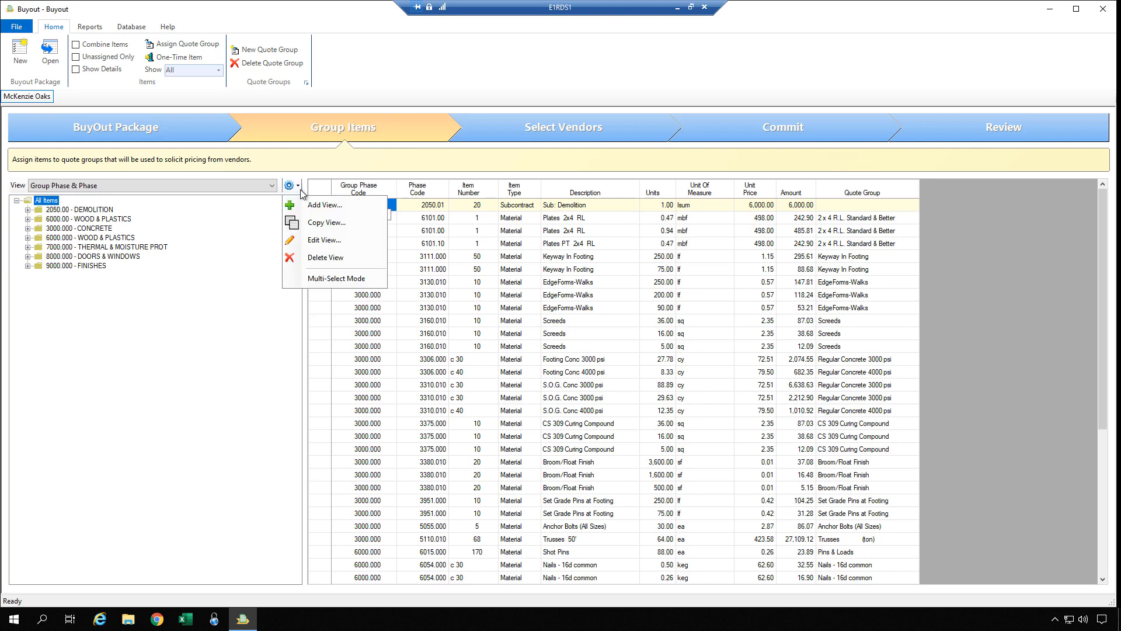
click(320, 279)
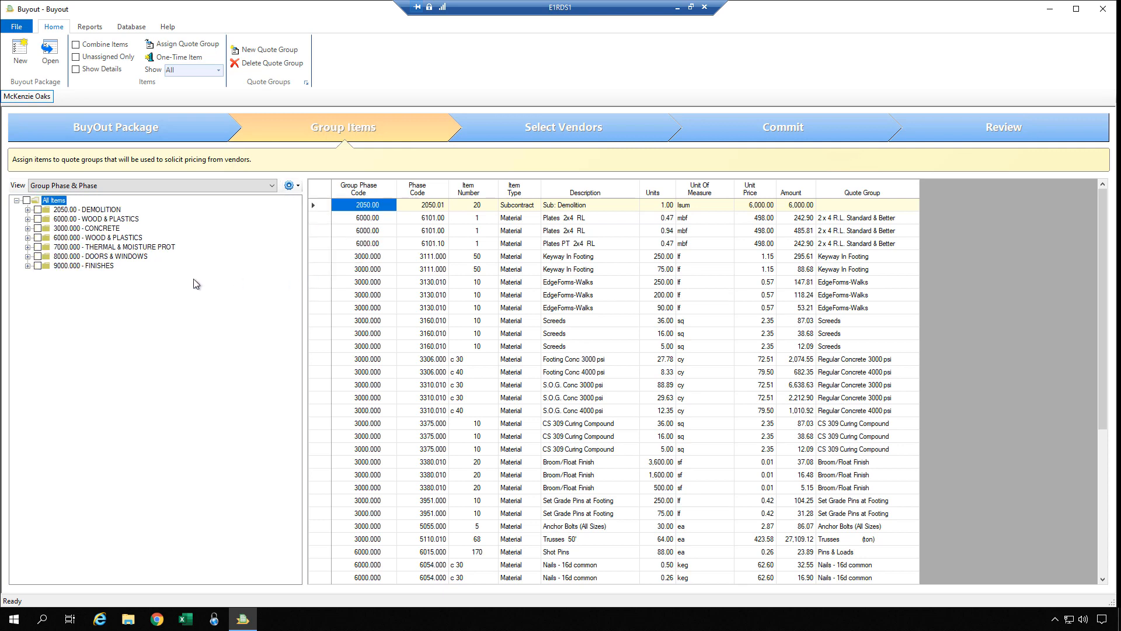
click(39, 257)
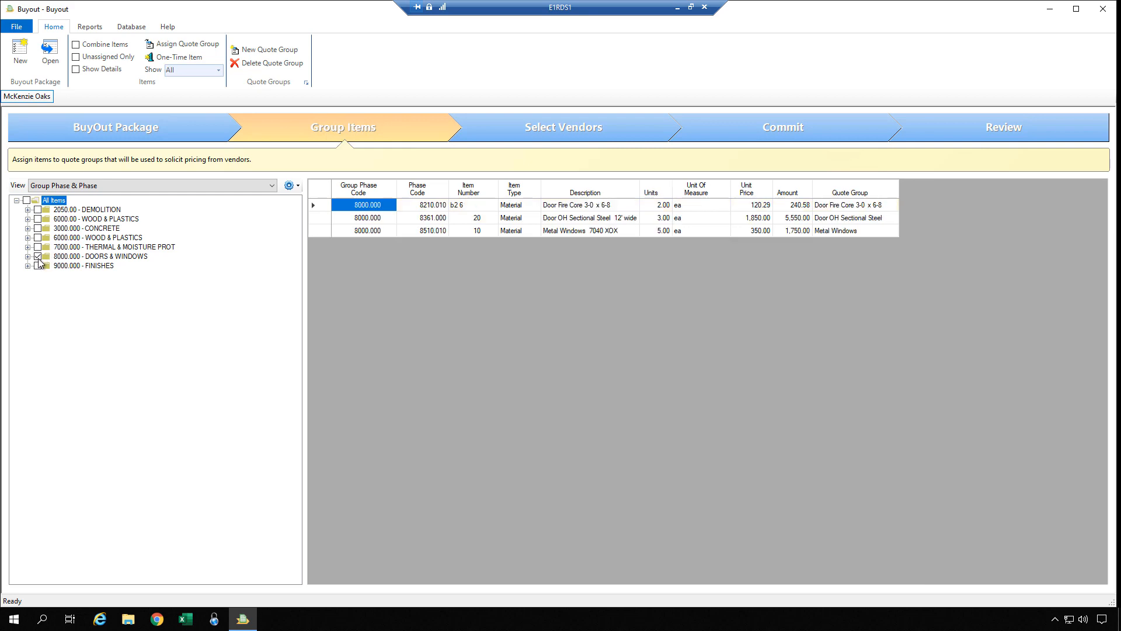
click(38, 266)
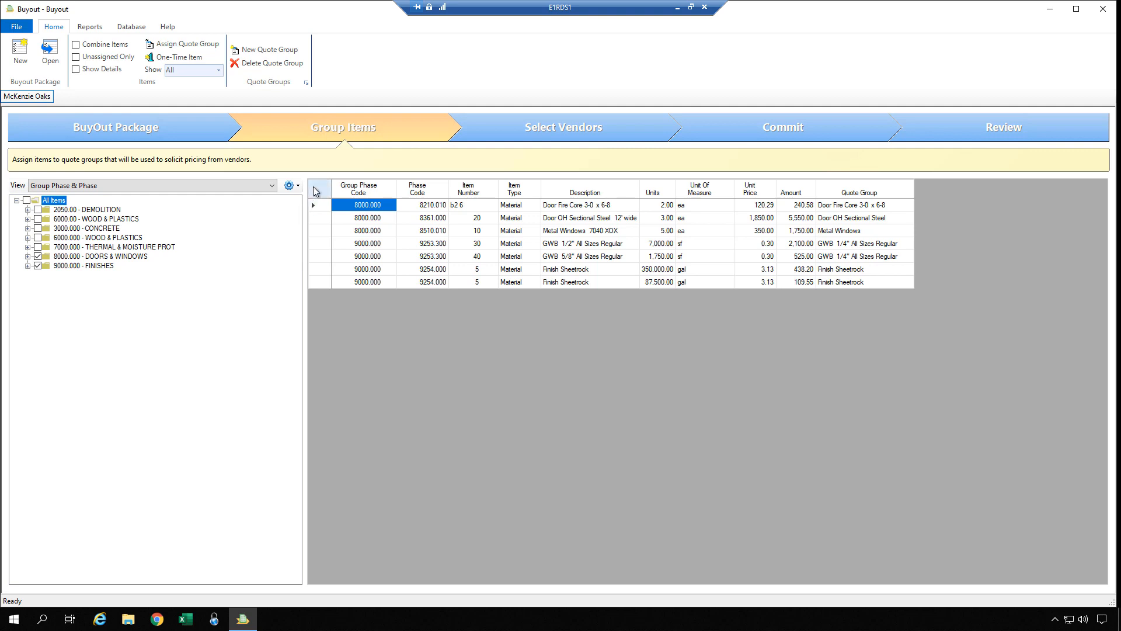
Turn multi-phase selection off, expand All Items, view Demolition, then show every item.
click(290, 185)
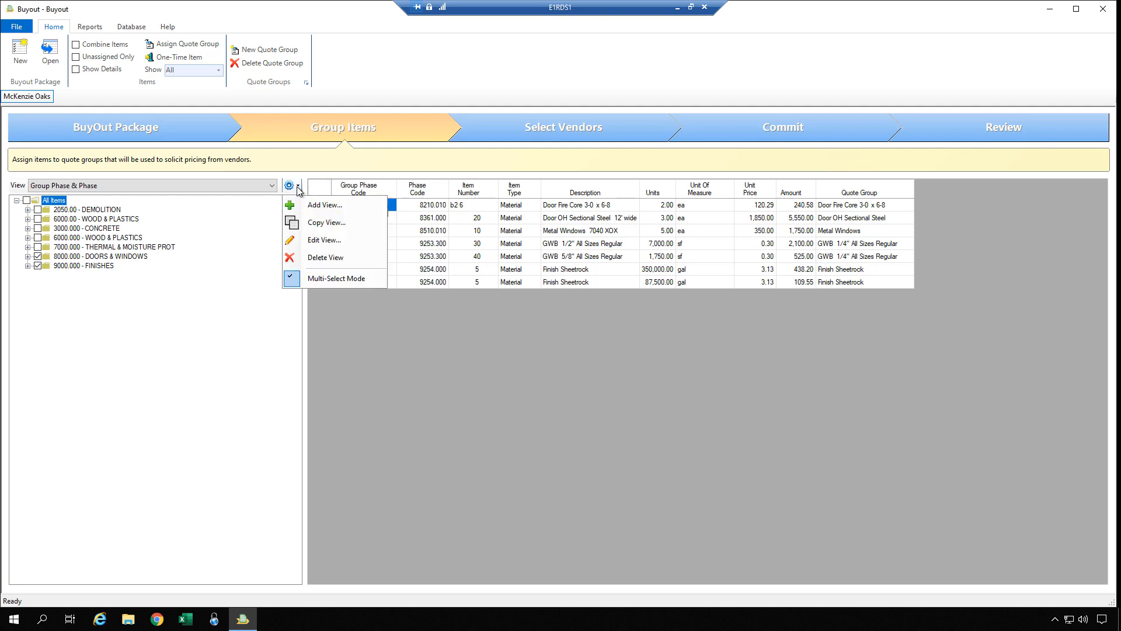
click(315, 279)
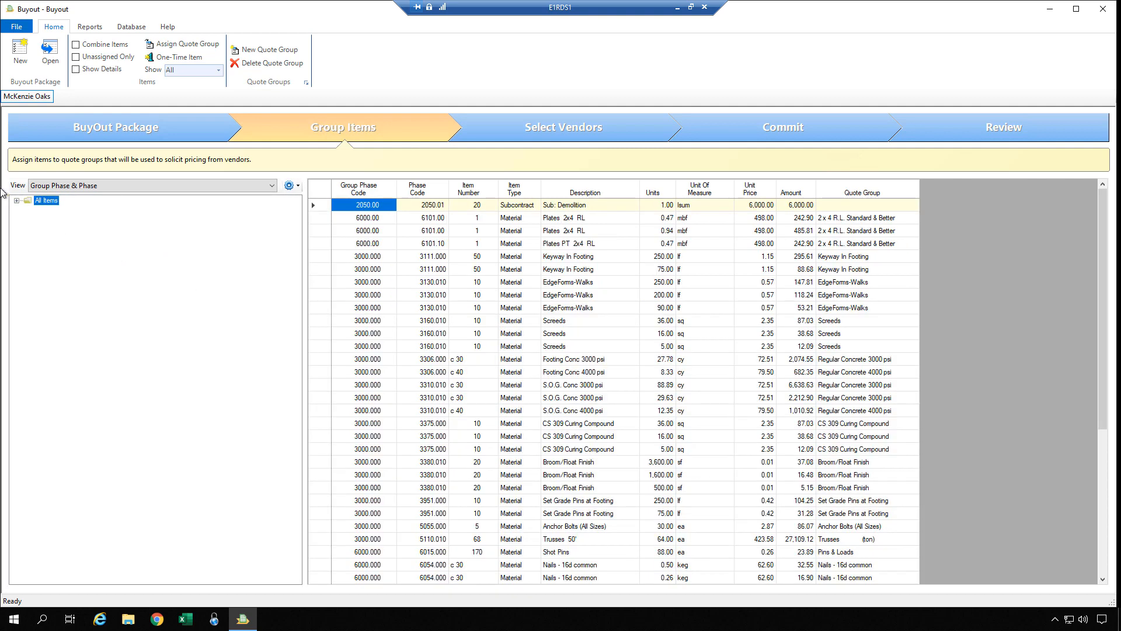
click(16, 200)
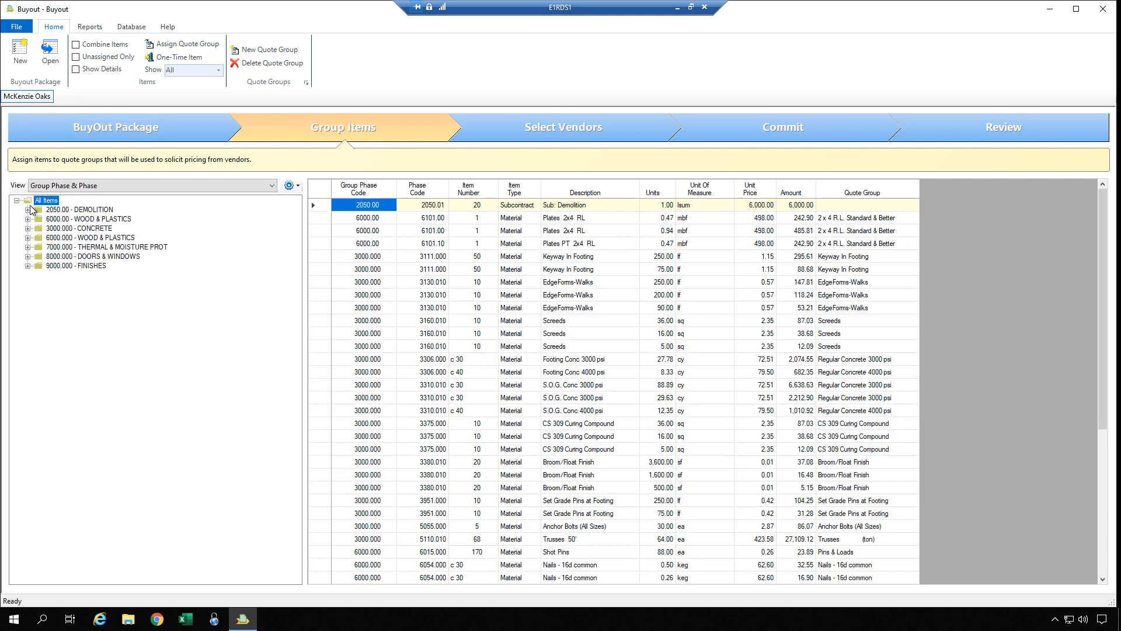
click(88, 209)
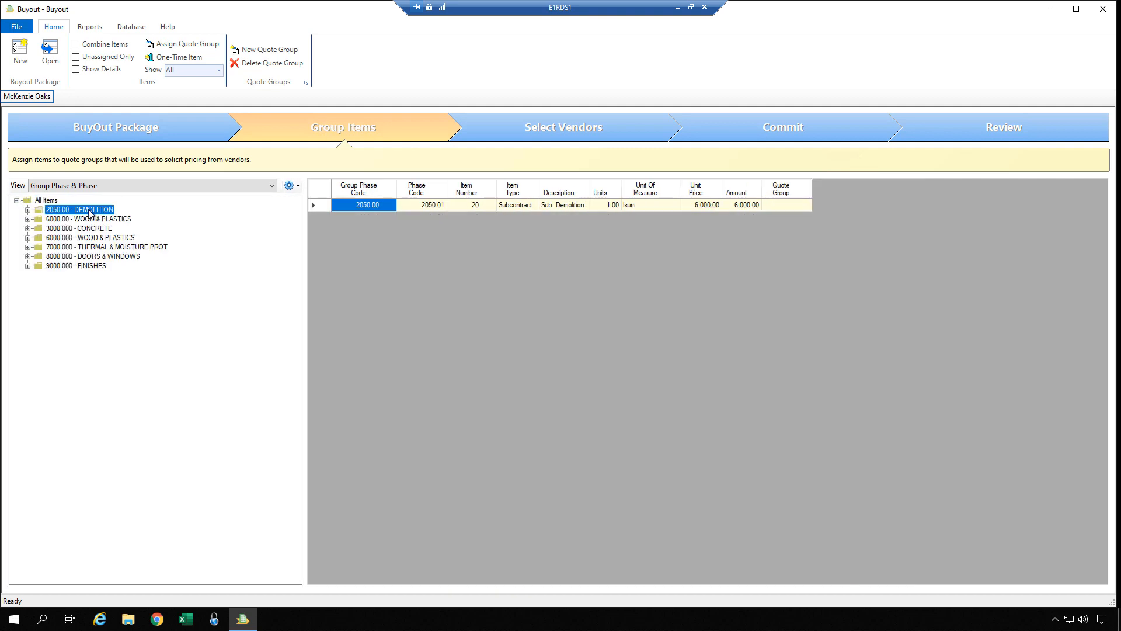
click(59, 201)
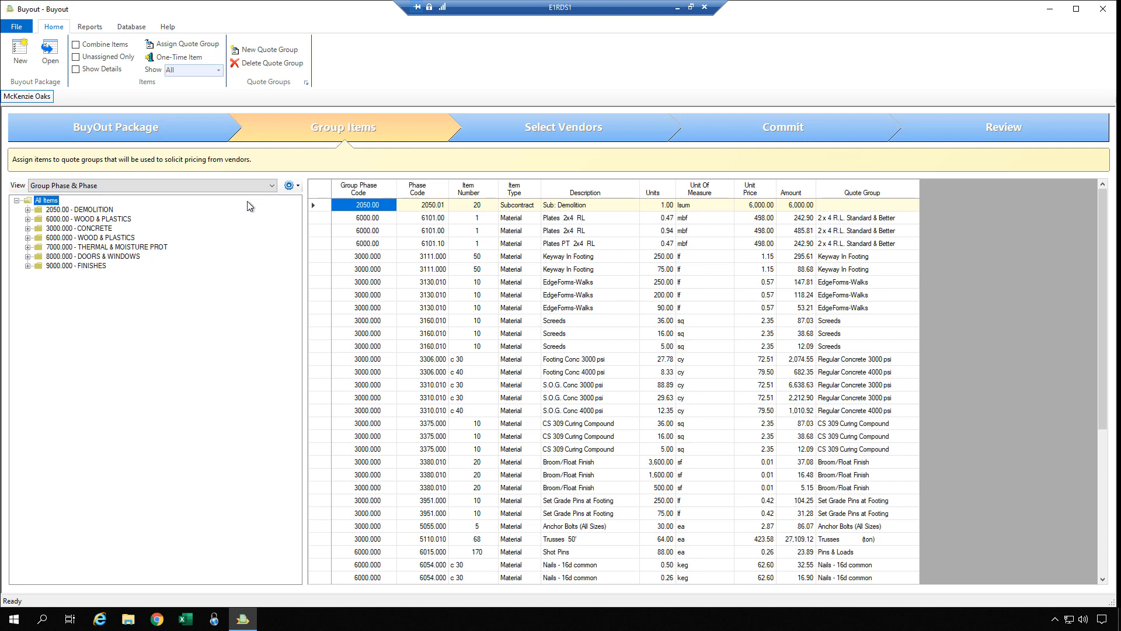
Confirm Group Phase & Phase is the only saved view and bring up the view gear options.
click(299, 185)
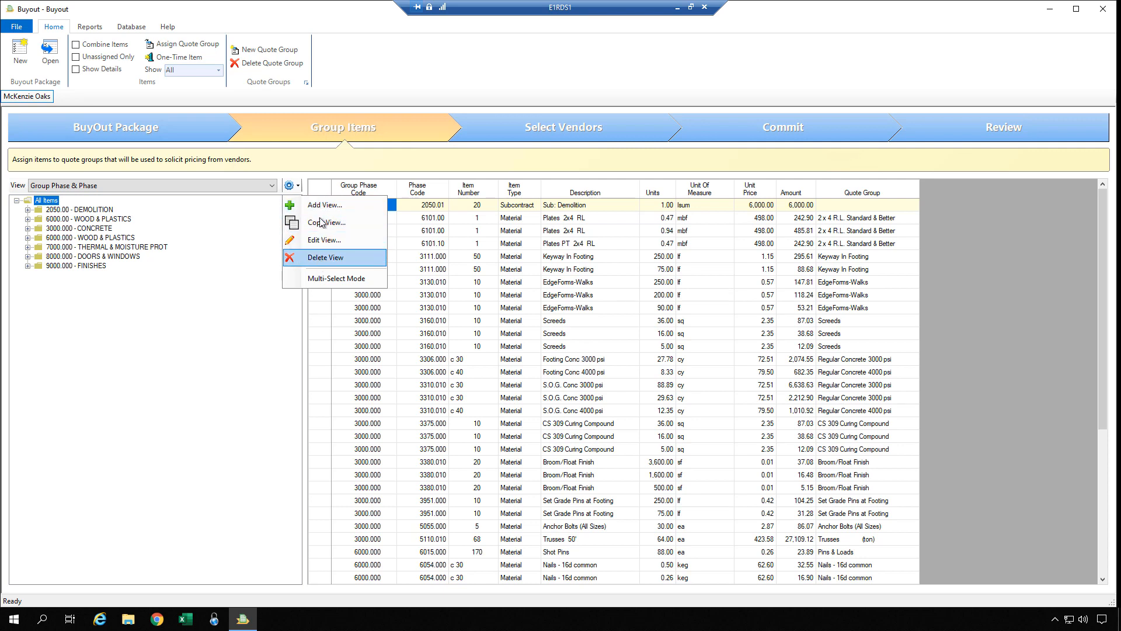
click(273, 186)
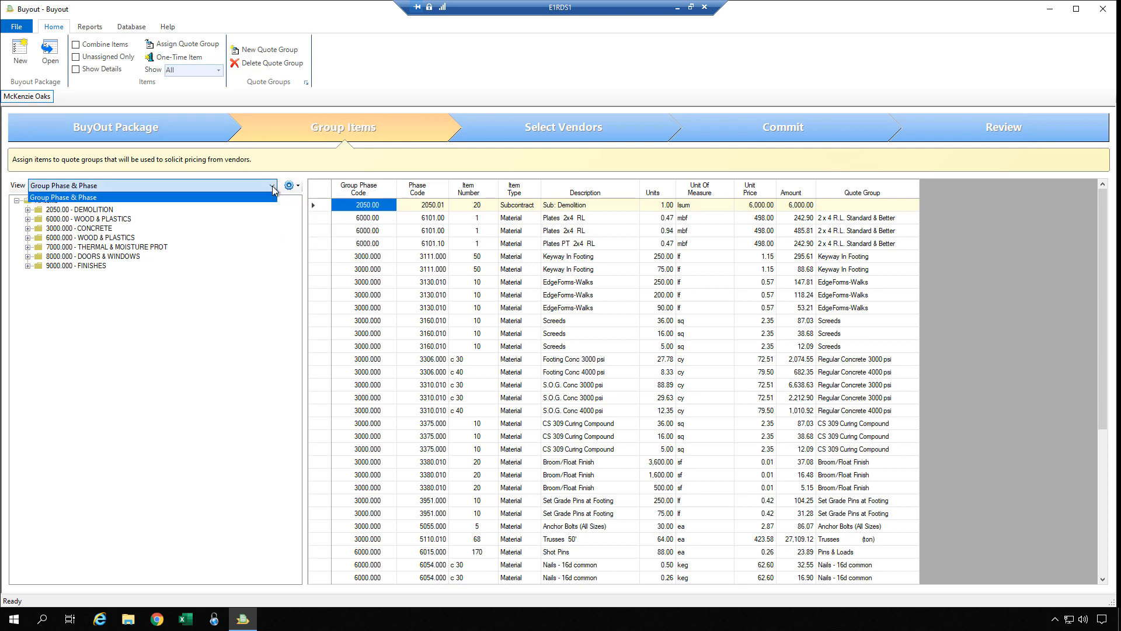
click(273, 186)
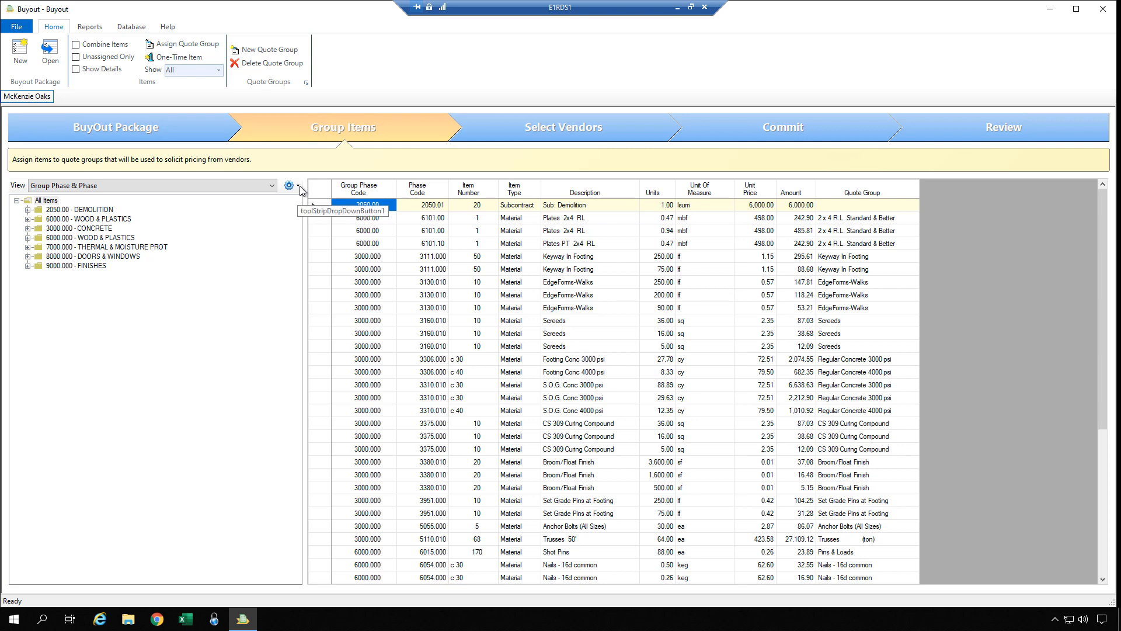
click(299, 186)
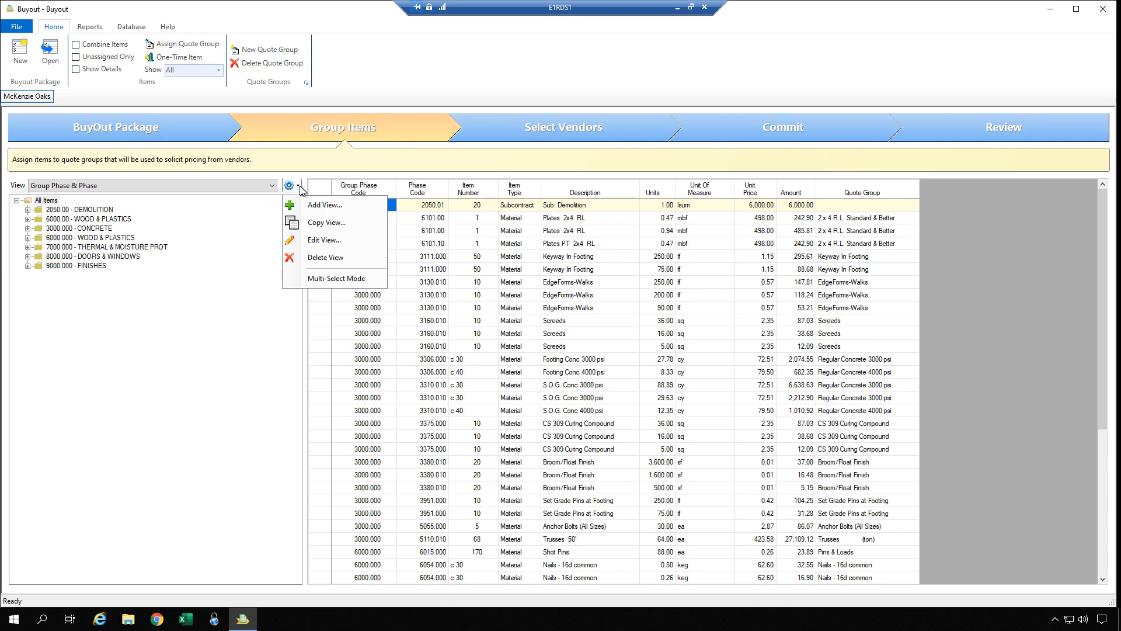
Add a new item view named 'Bill of Materials' and scroll its available grouping columns.
click(317, 207)
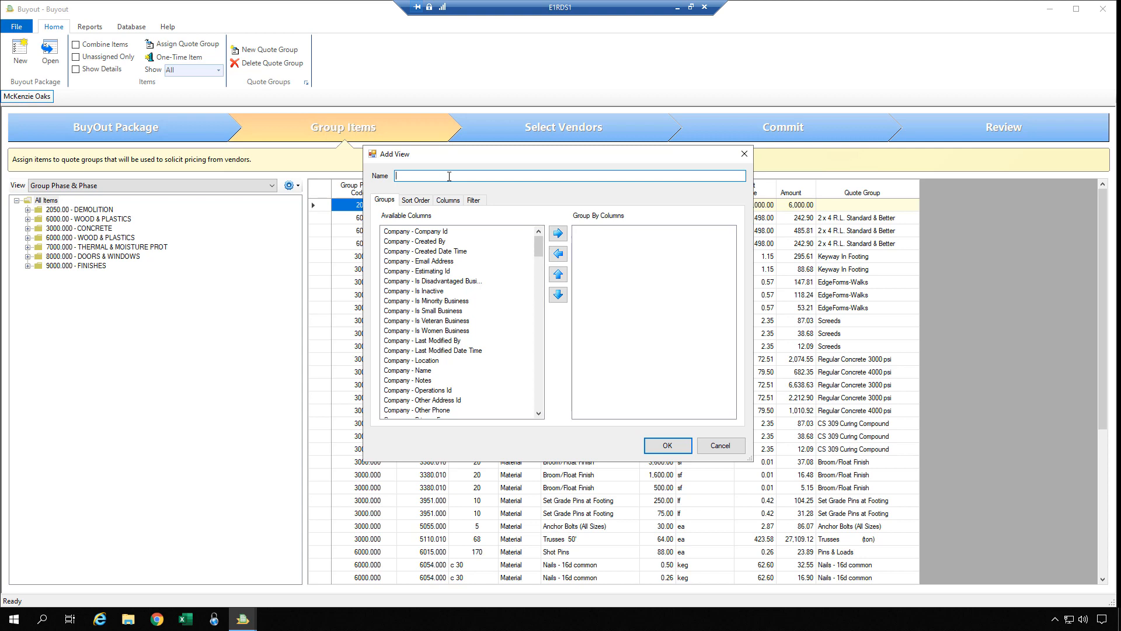
text(Bill of Materials)
key(Tab)
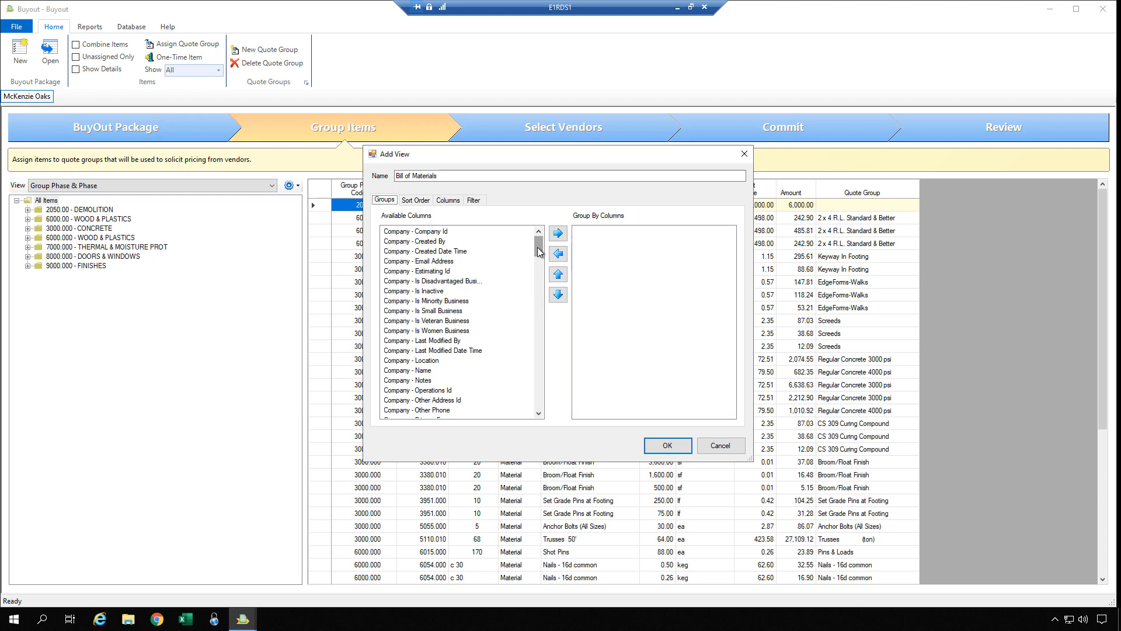
drag(538, 251, 539, 257)
drag(539, 268, 535, 296)
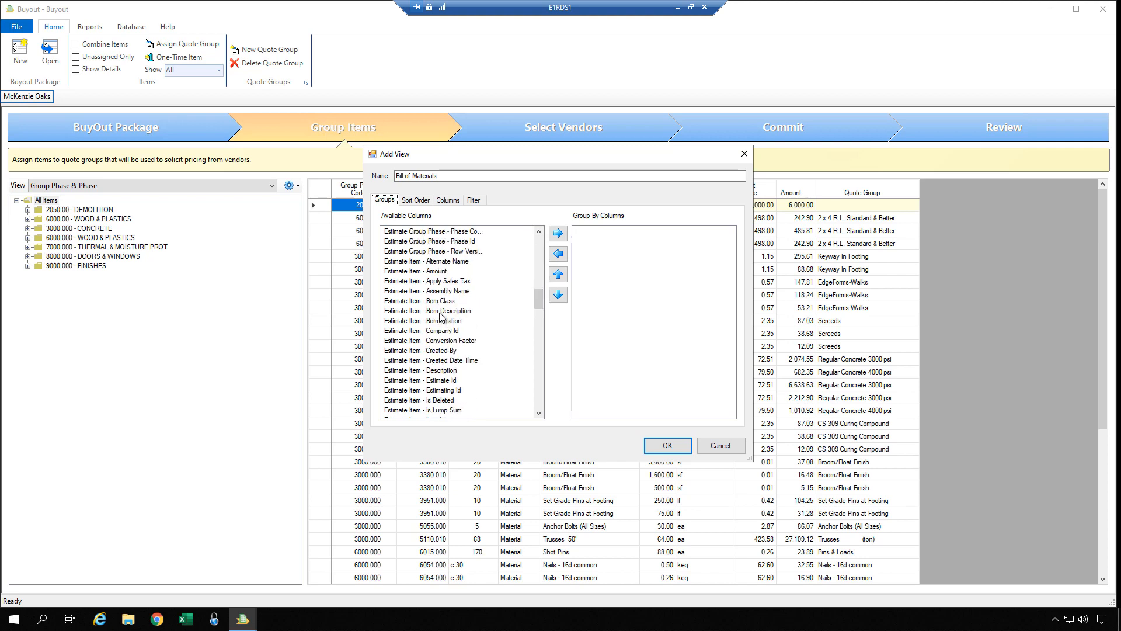
Group the view by Bom Description, Estimate Group Phase - Phase Code, and Estimate Phase - Phase Code.
click(443, 311)
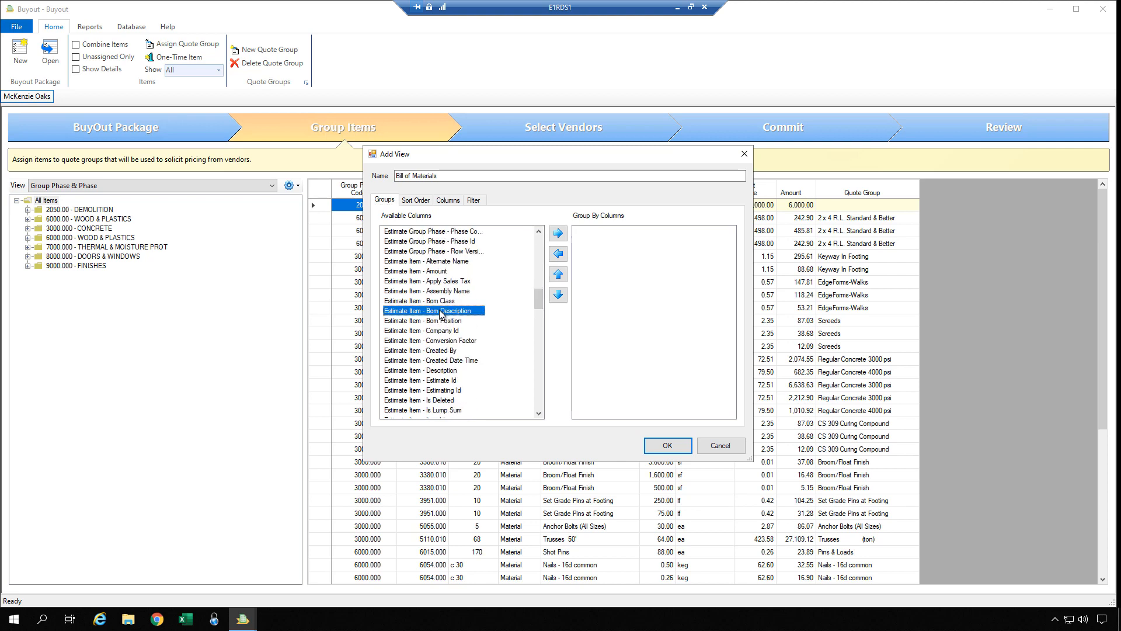
click(558, 233)
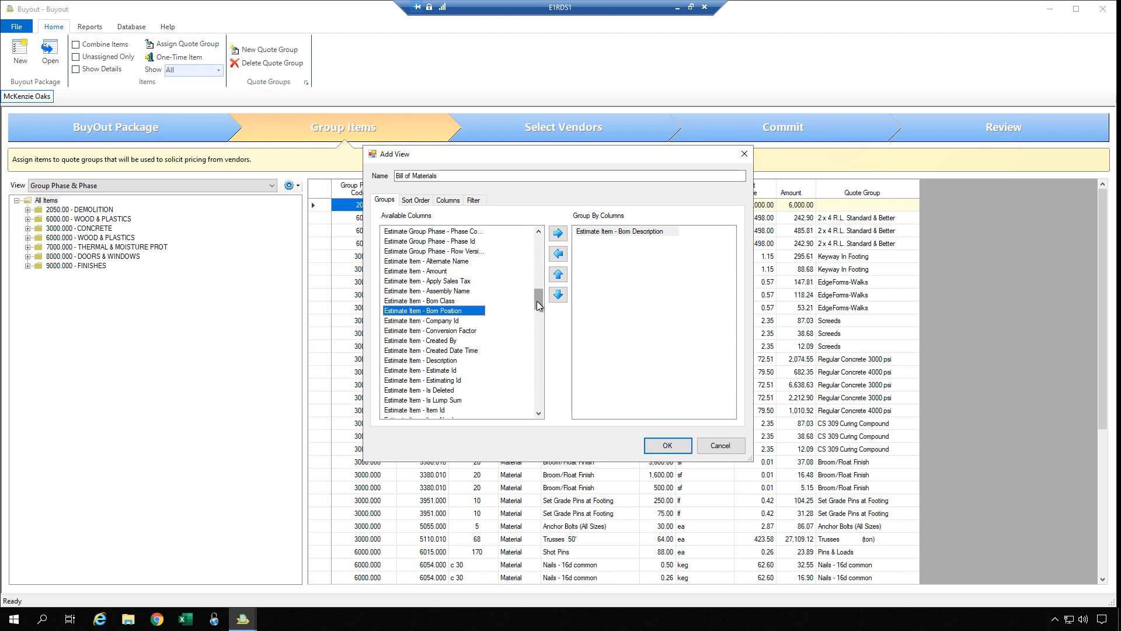
drag(536, 301, 537, 298)
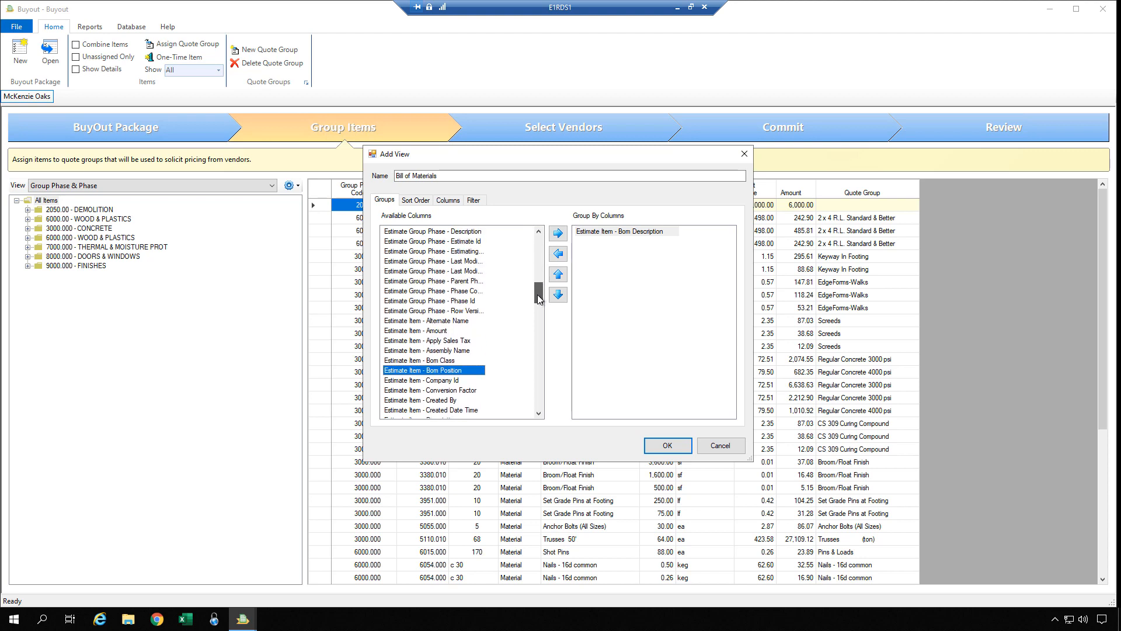
click(467, 292)
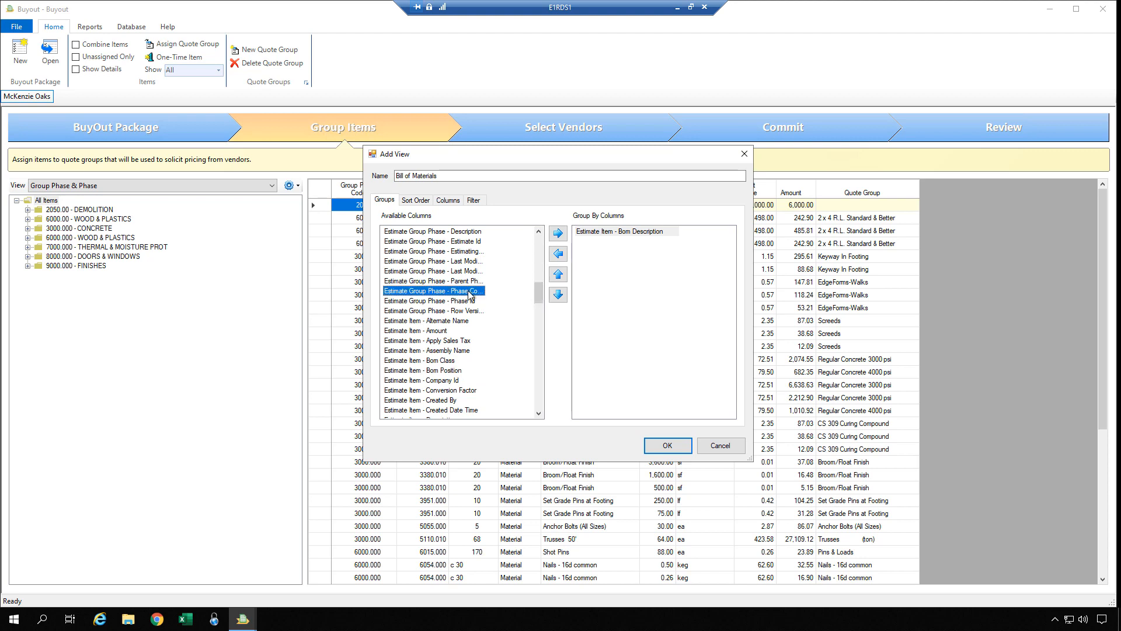
click(558, 234)
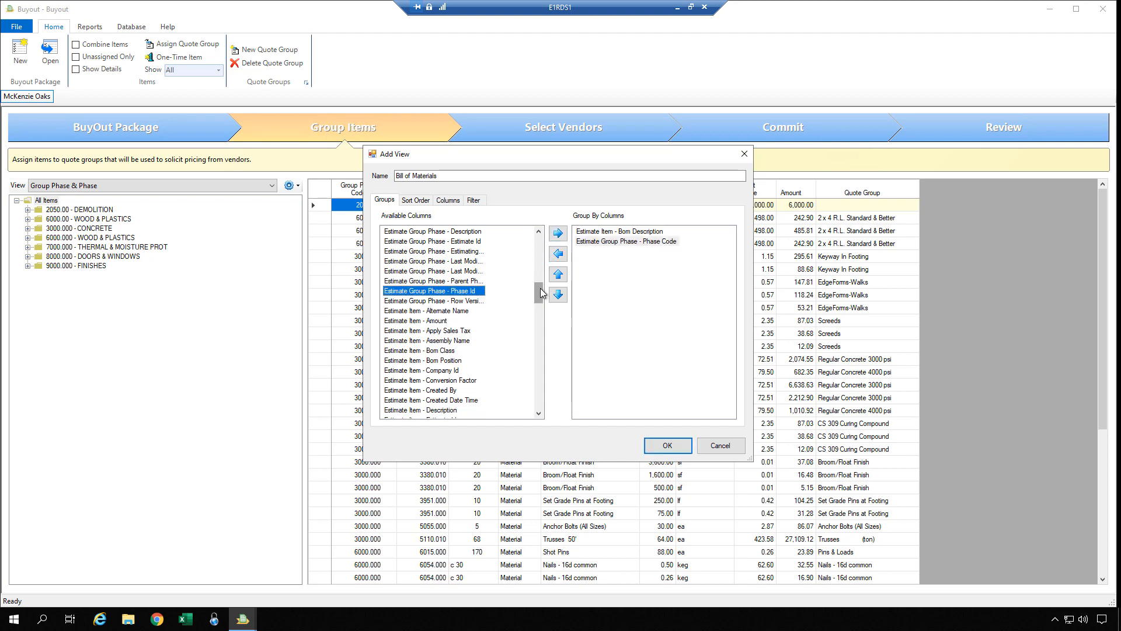
drag(540, 293, 534, 381)
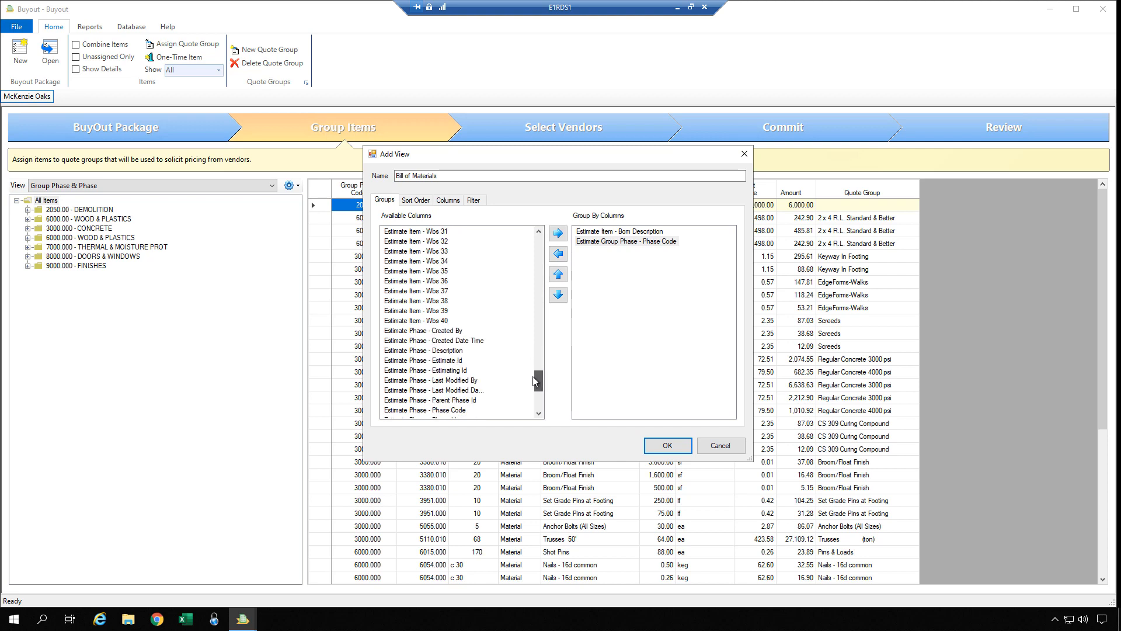
click(458, 410)
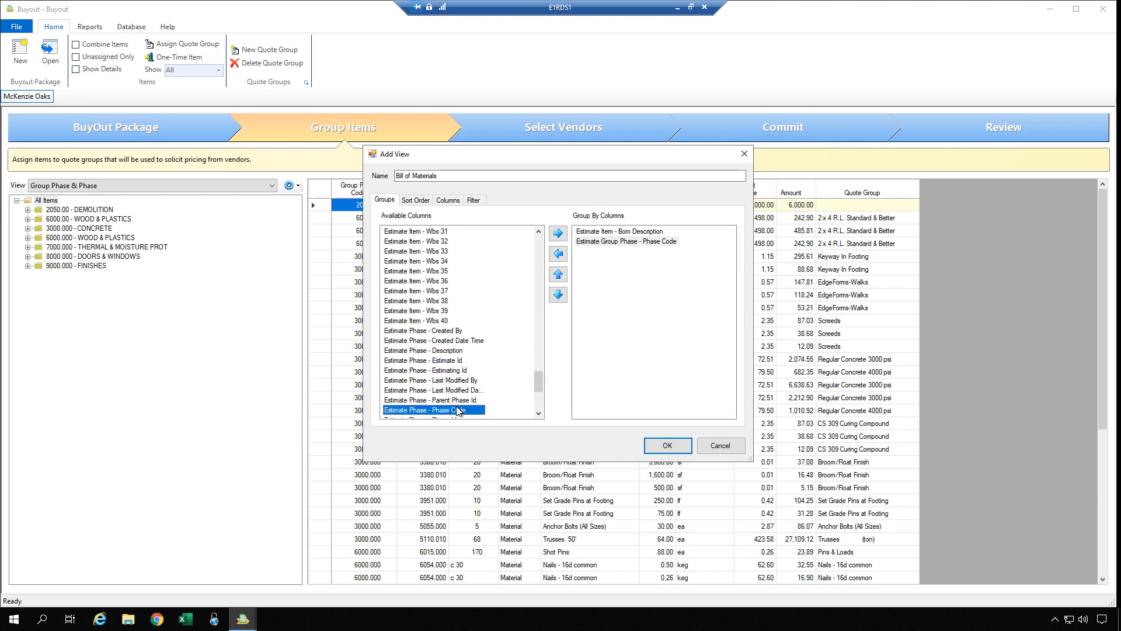
click(563, 236)
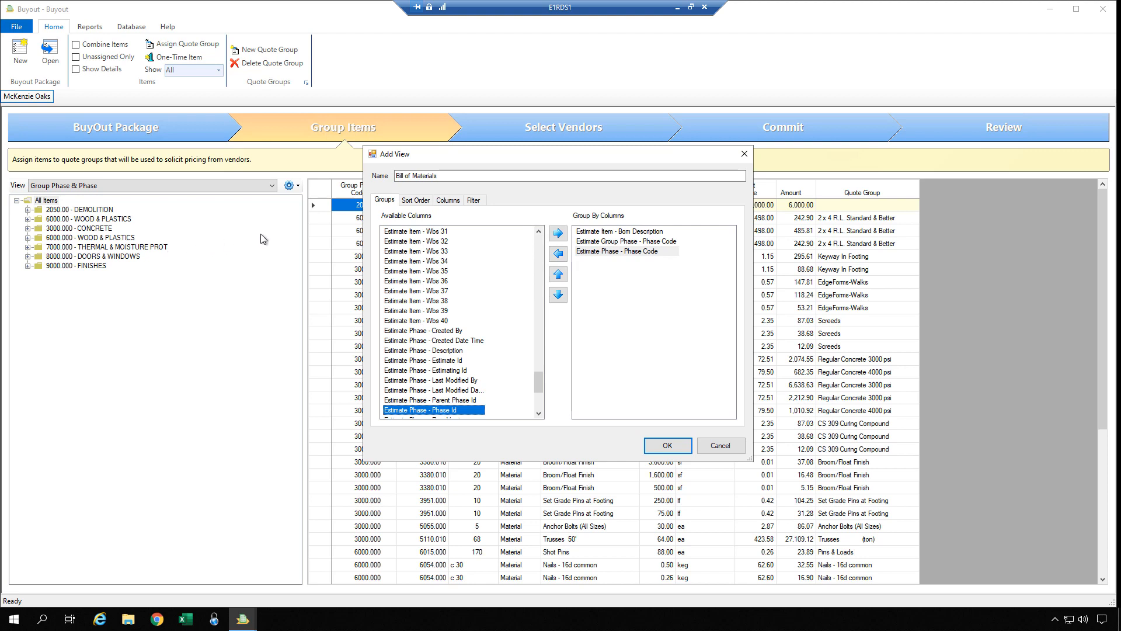
Sort by Bom Description, Group Phase - Phase Code, Estimate Phase - Phase Code, then Item Number.
click(416, 201)
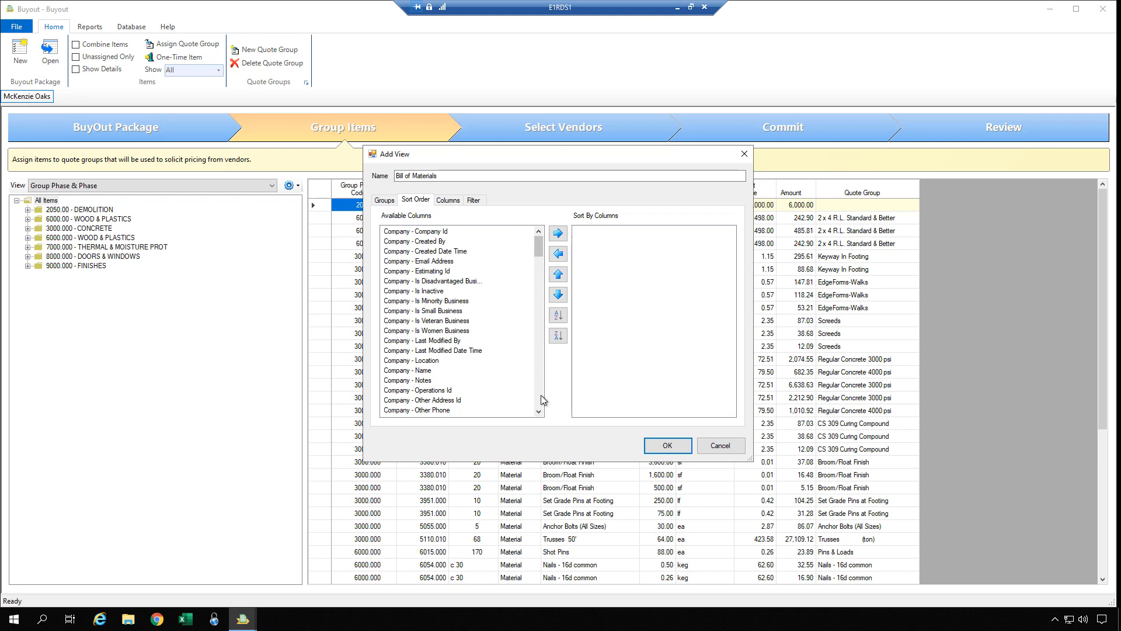
scroll(541, 395, down, 15)
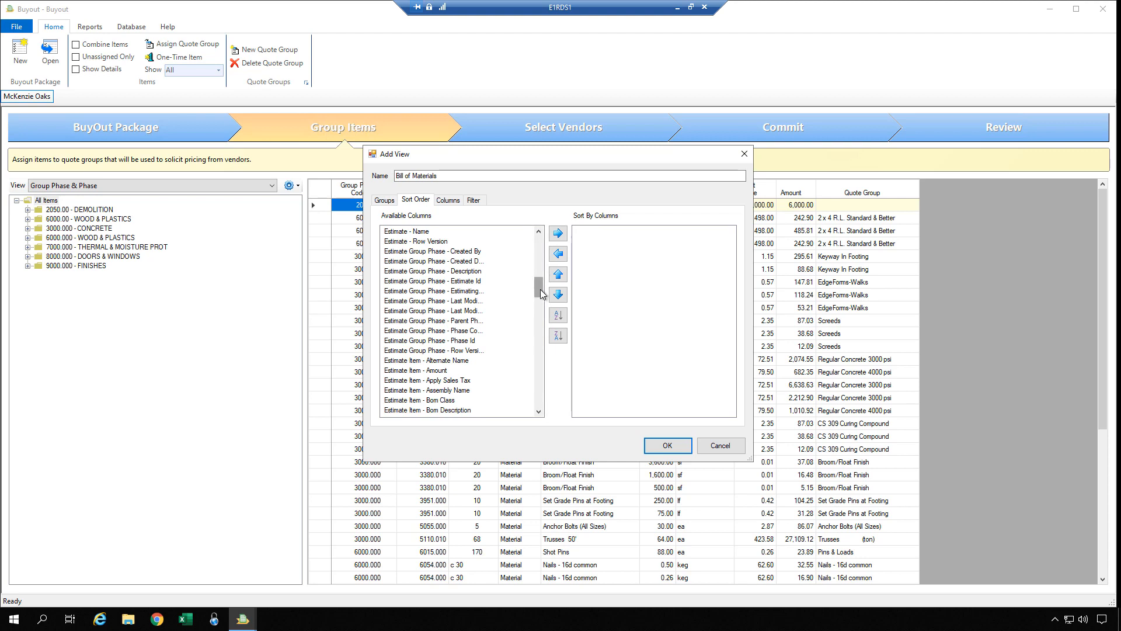
drag(540, 294, 541, 307)
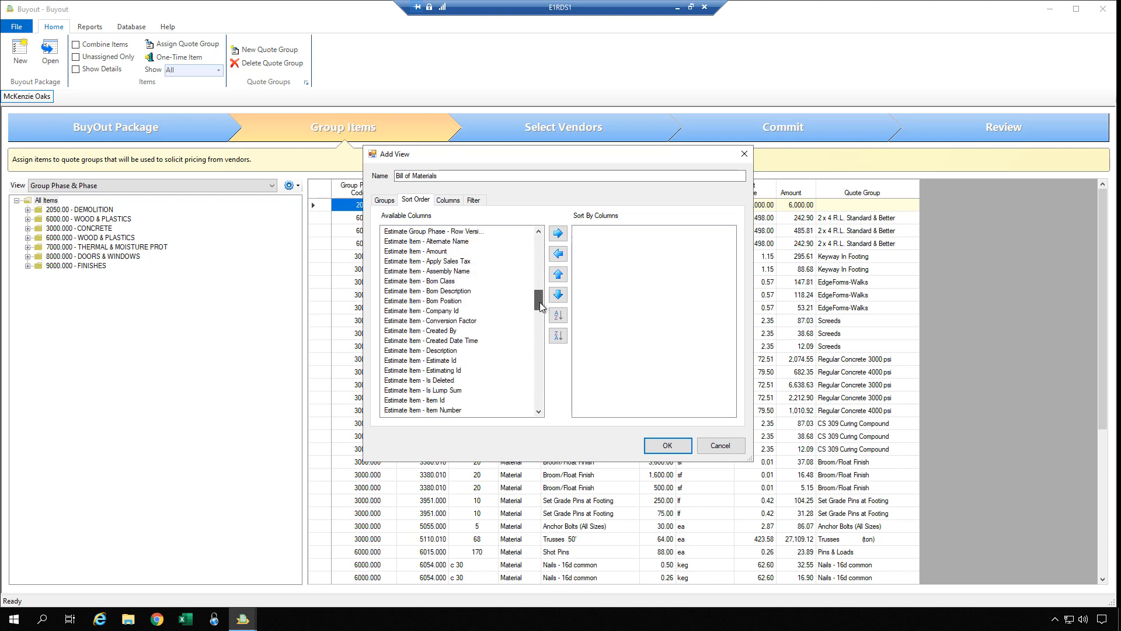
double_click(461, 295)
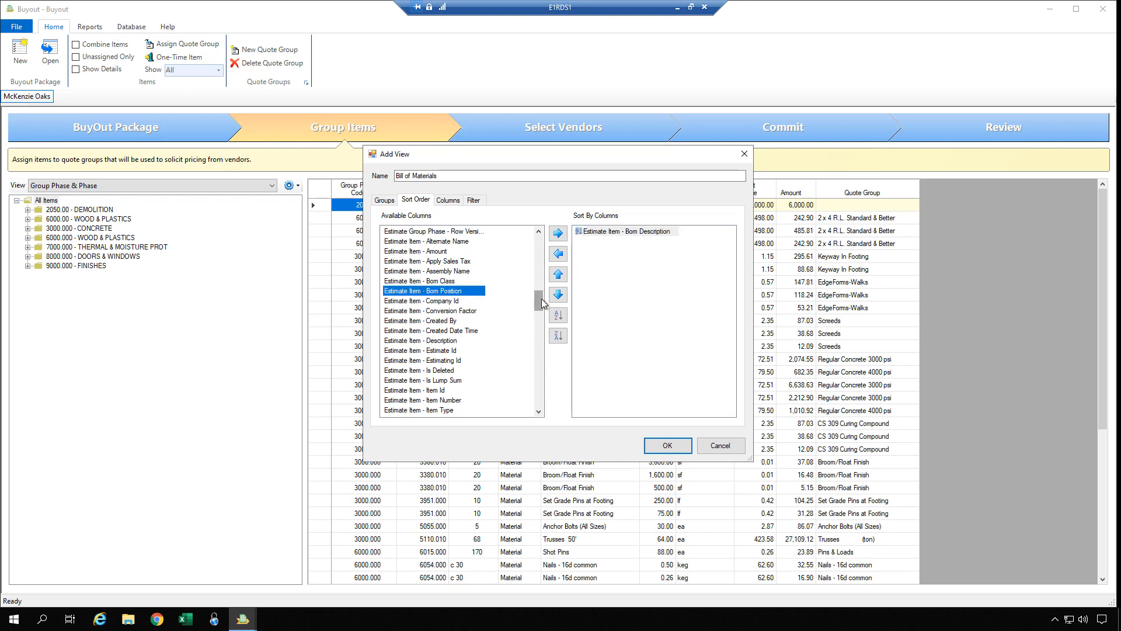
drag(541, 303, 540, 293)
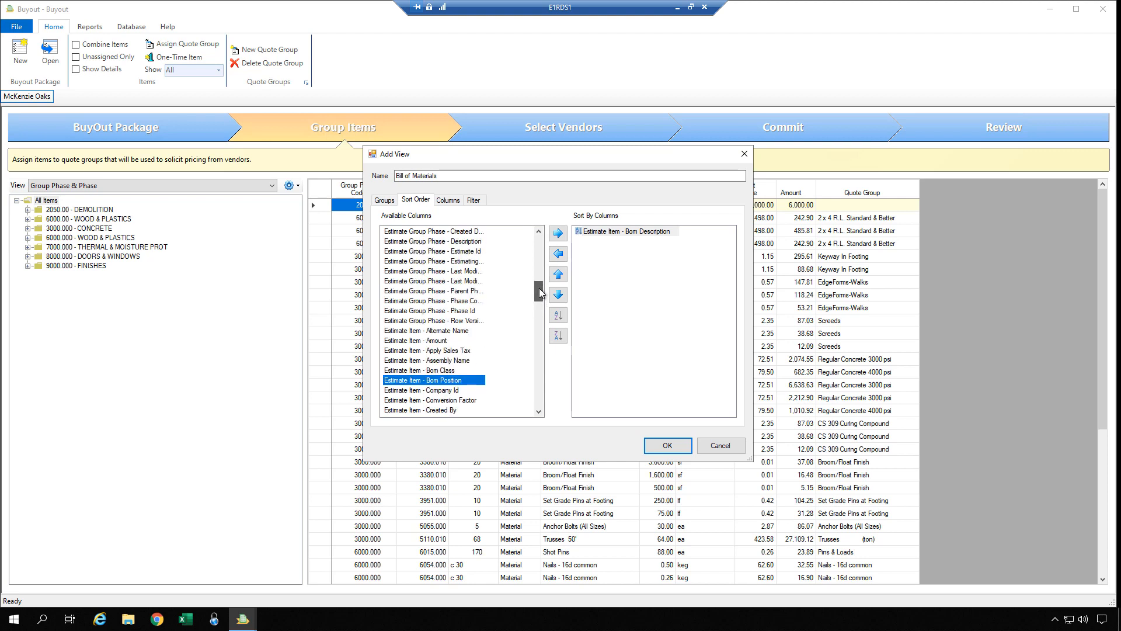
double_click(469, 303)
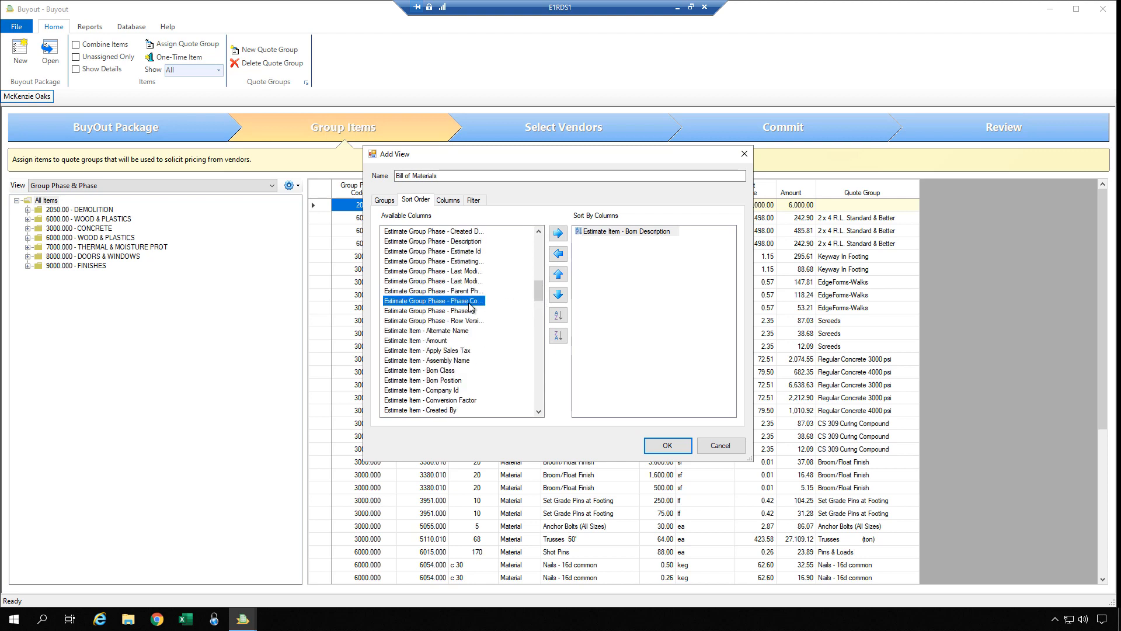
drag(540, 298, 529, 388)
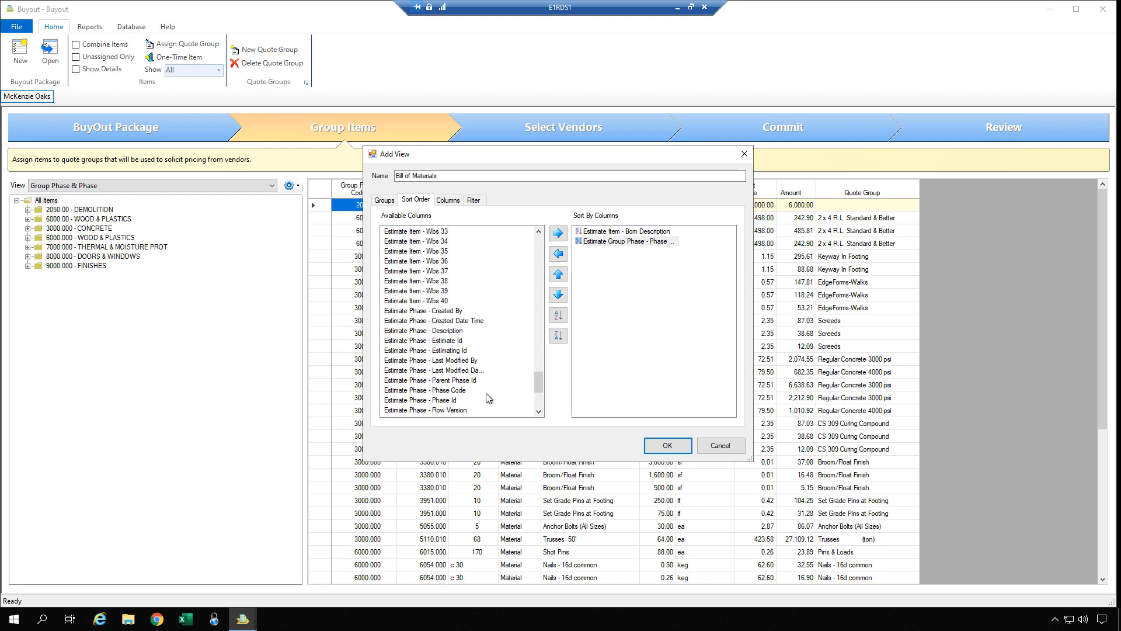
click(466, 392)
double_click(465, 393)
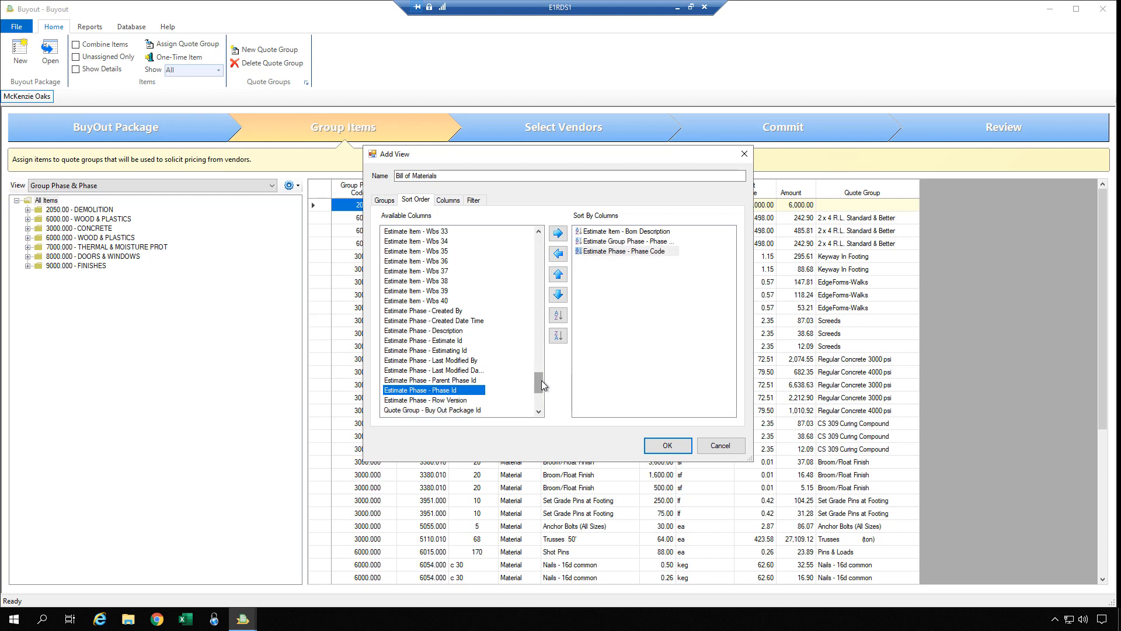
drag(542, 385, 541, 318)
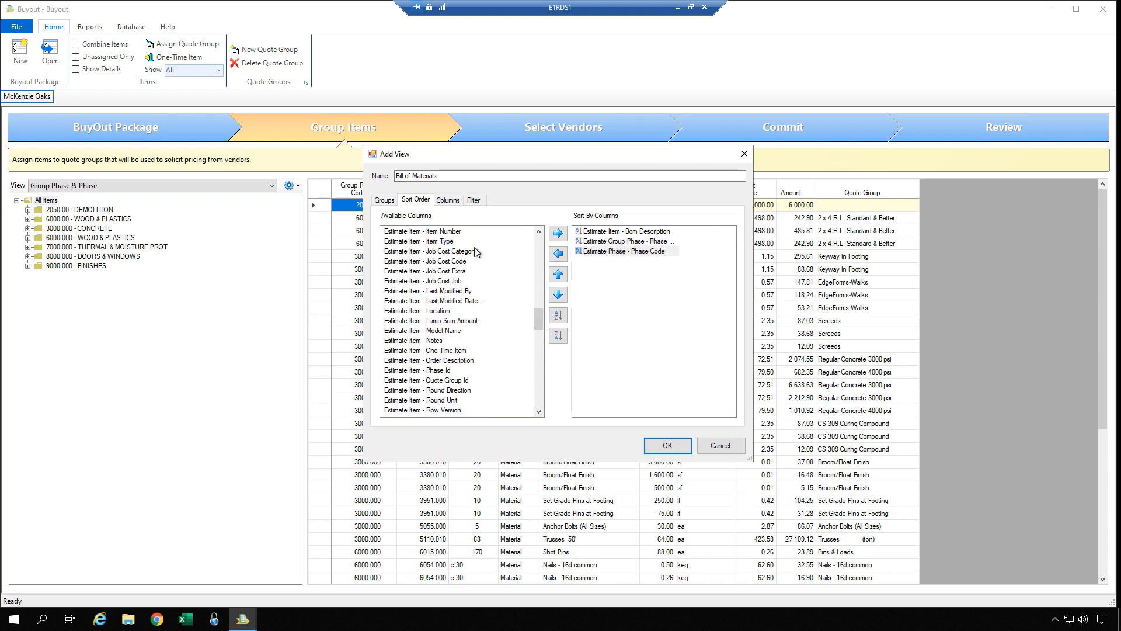
double_click(456, 233)
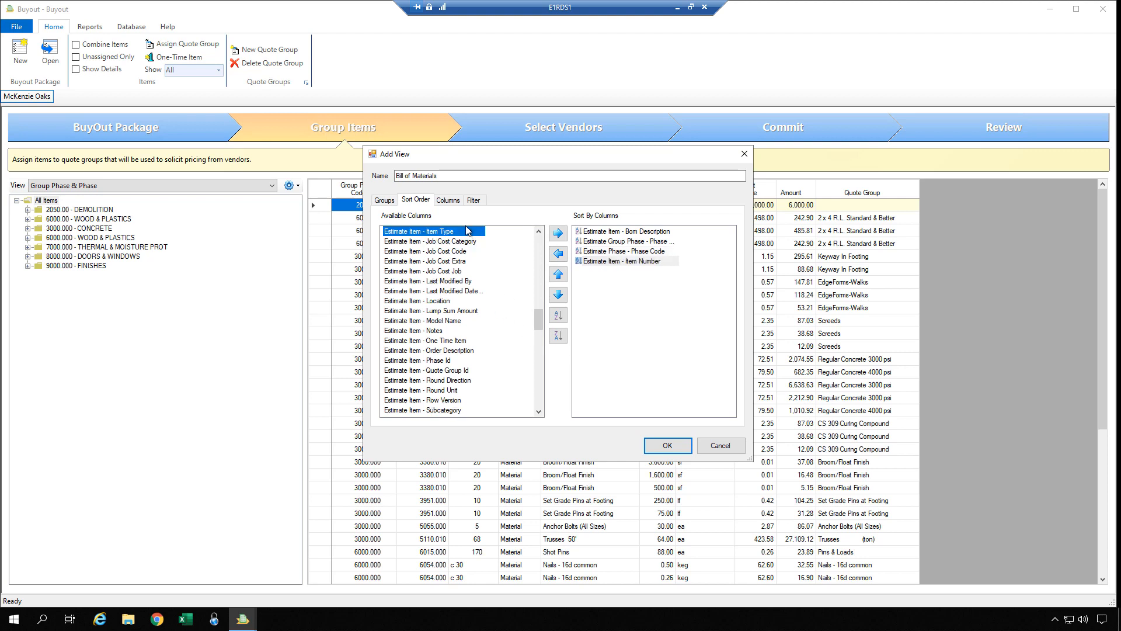
click(454, 202)
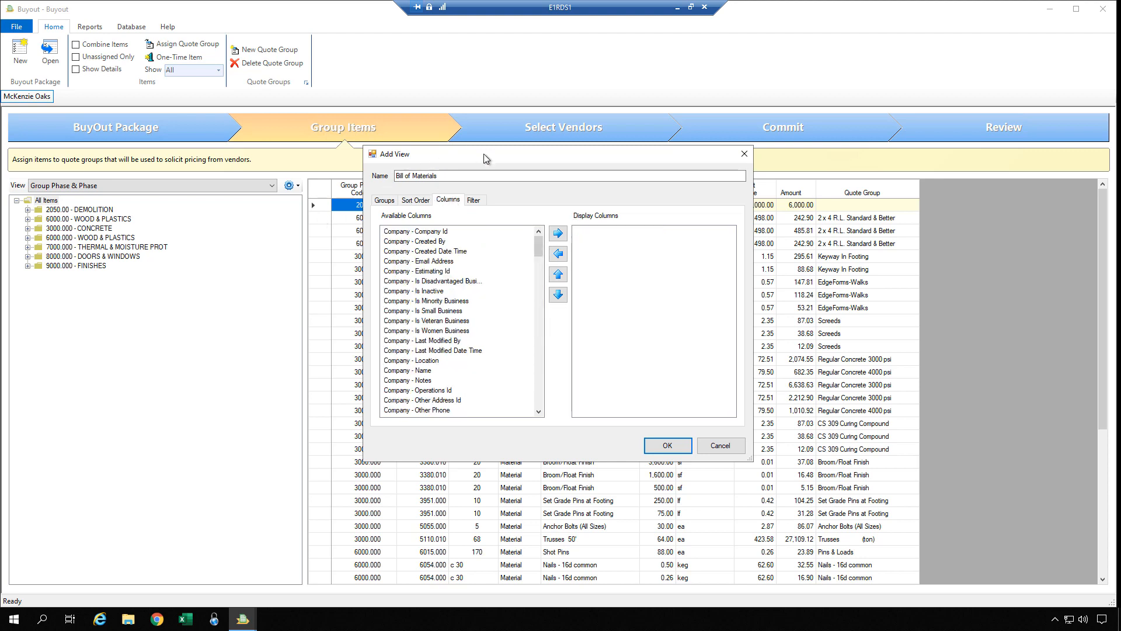
Move the view dialog down and add Estimate Item - Bom Description as a displayed column.
drag(493, 153, 471, 252)
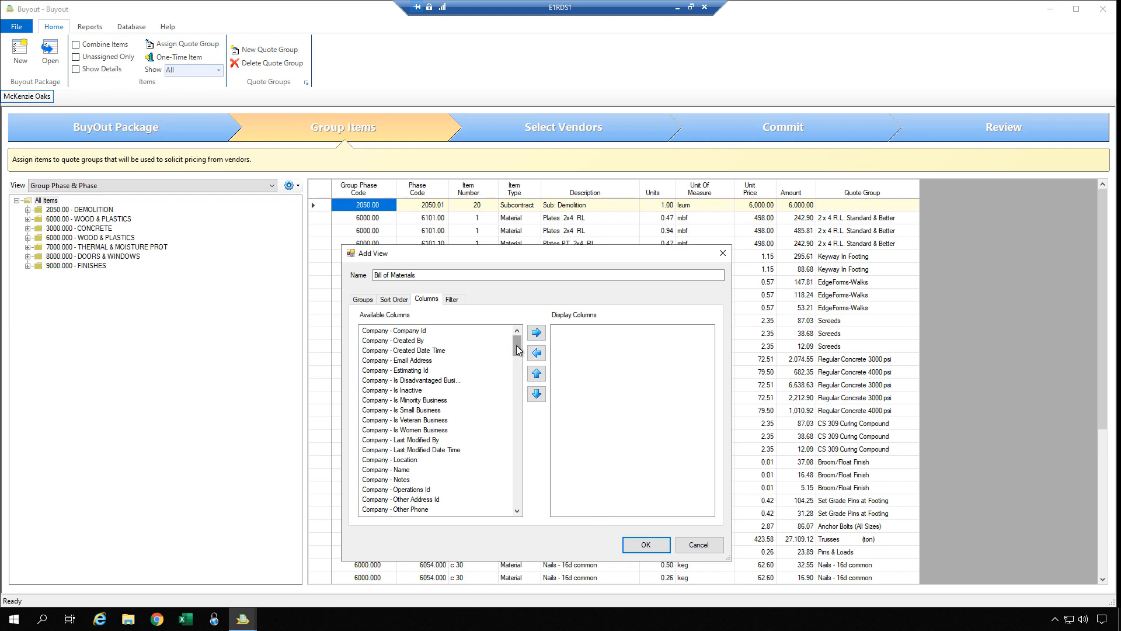
drag(517, 349, 516, 403)
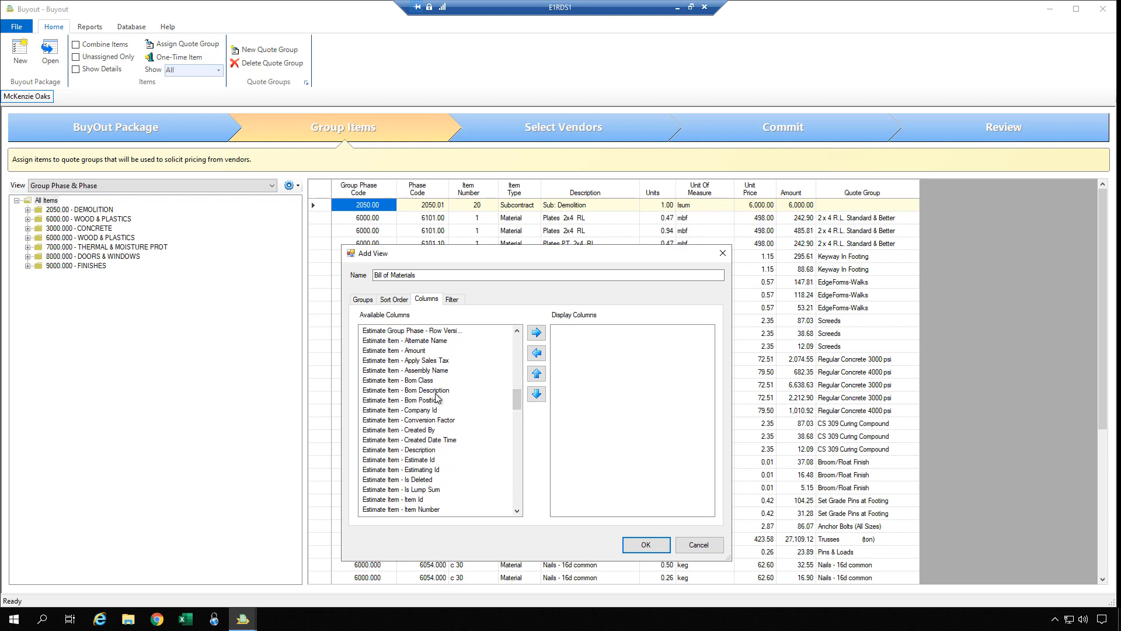
click(436, 391)
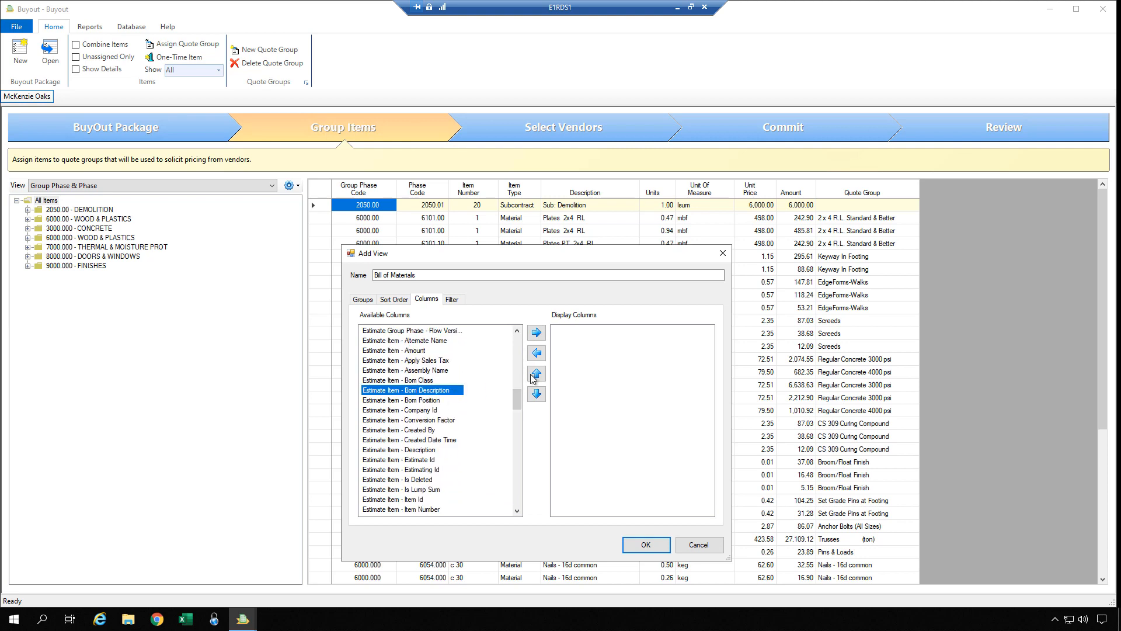
click(536, 333)
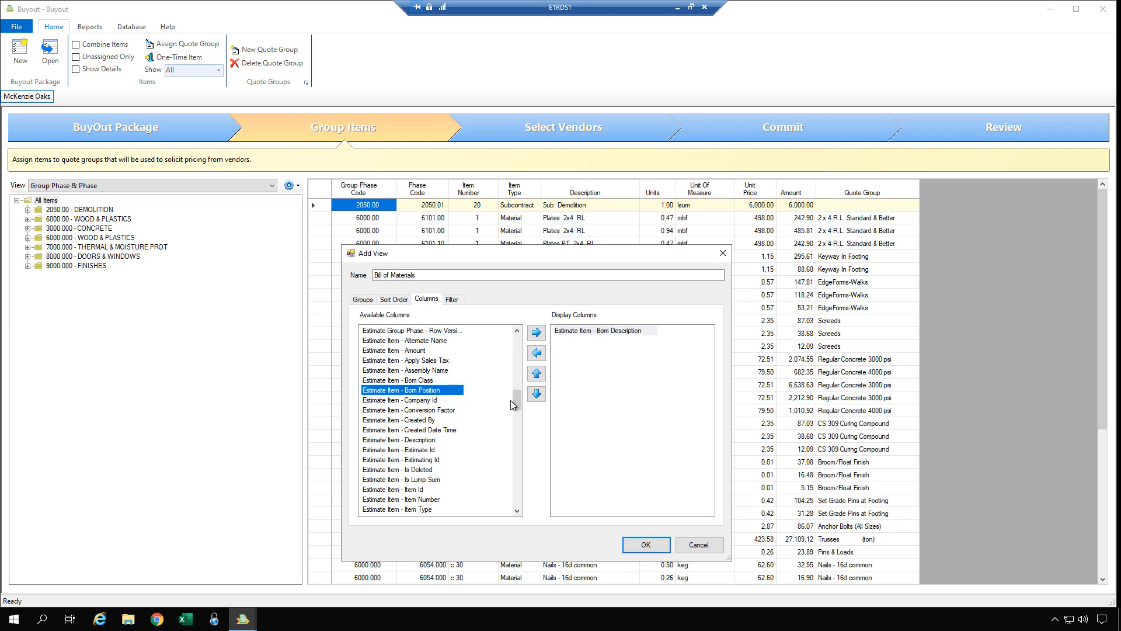
Add Estimate Item - Bom Class and Estimate Phase - Phase Code to the displayed columns.
drag(515, 407, 512, 483)
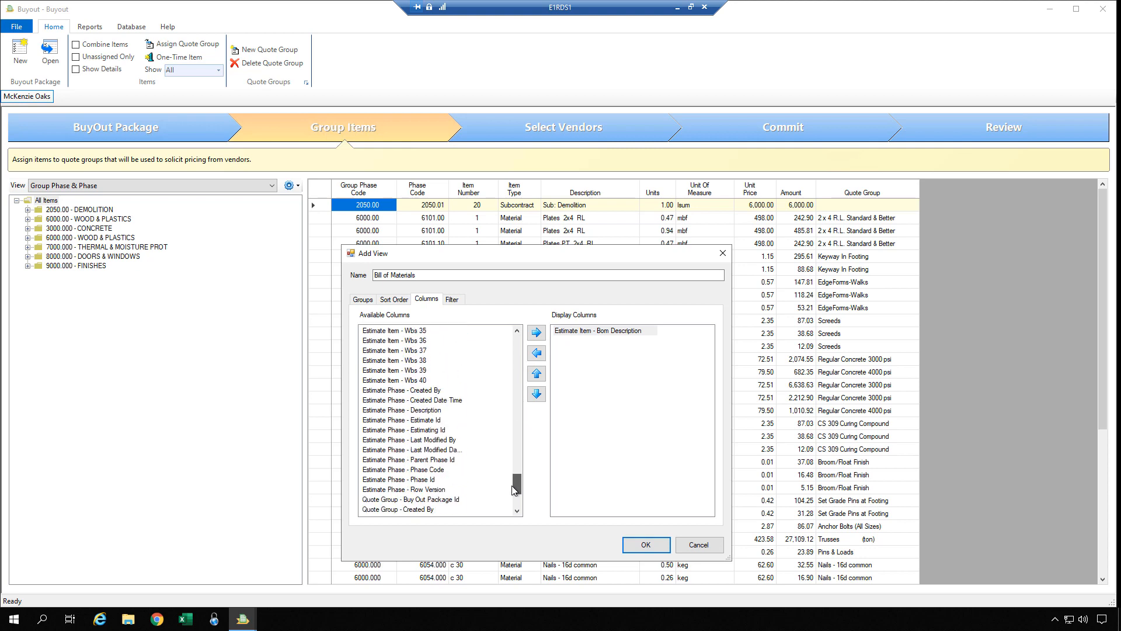
click(445, 469)
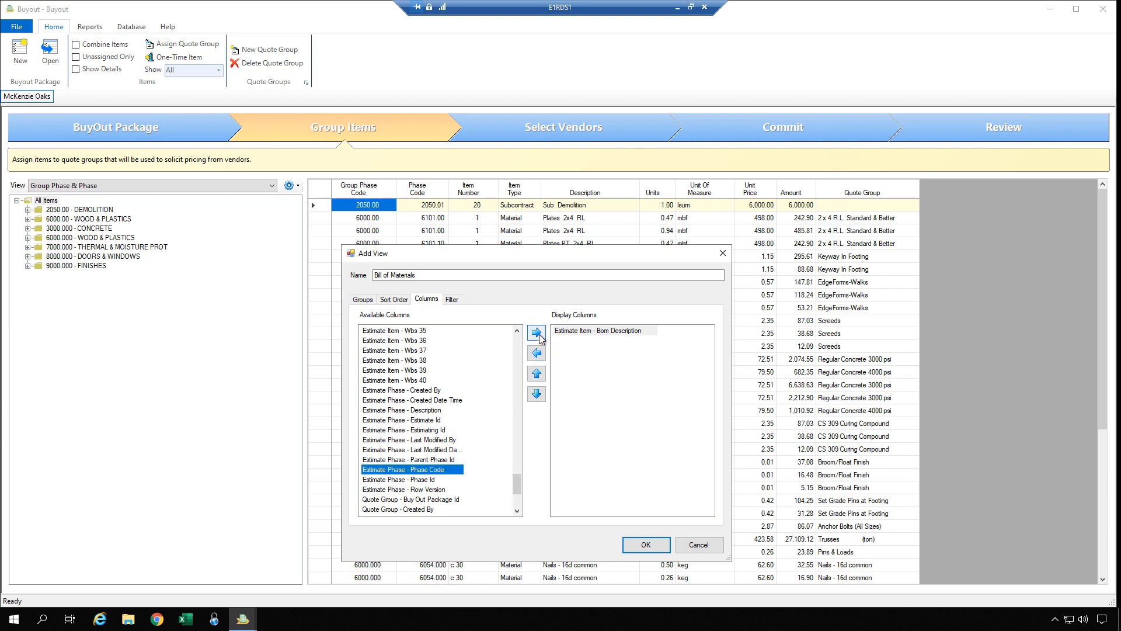
drag(517, 487, 523, 410)
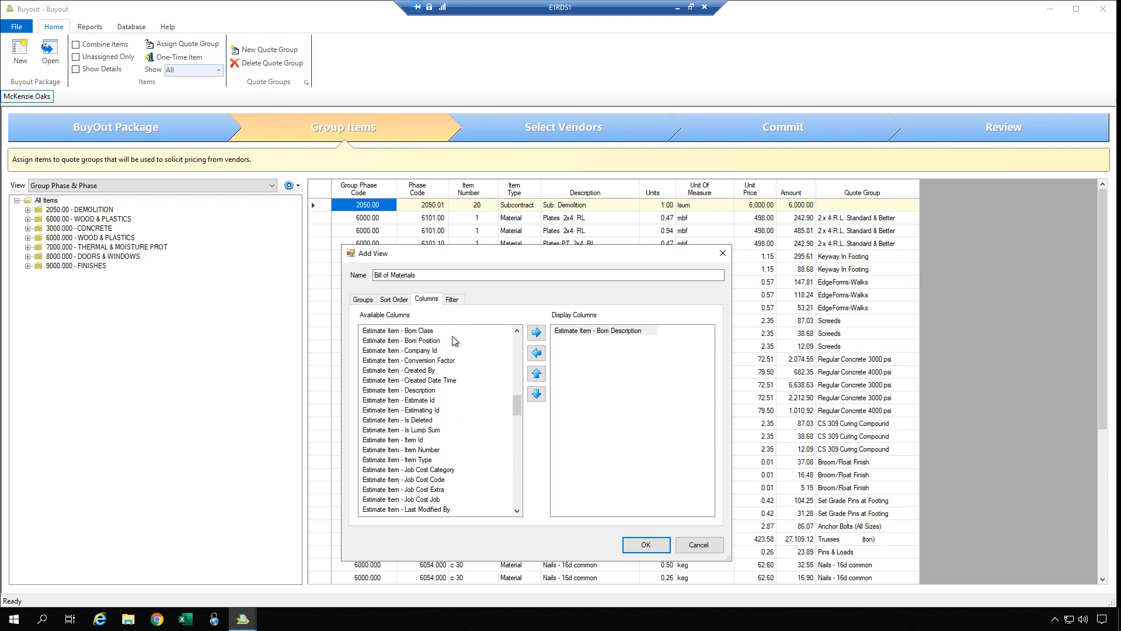
click(435, 331)
click(536, 333)
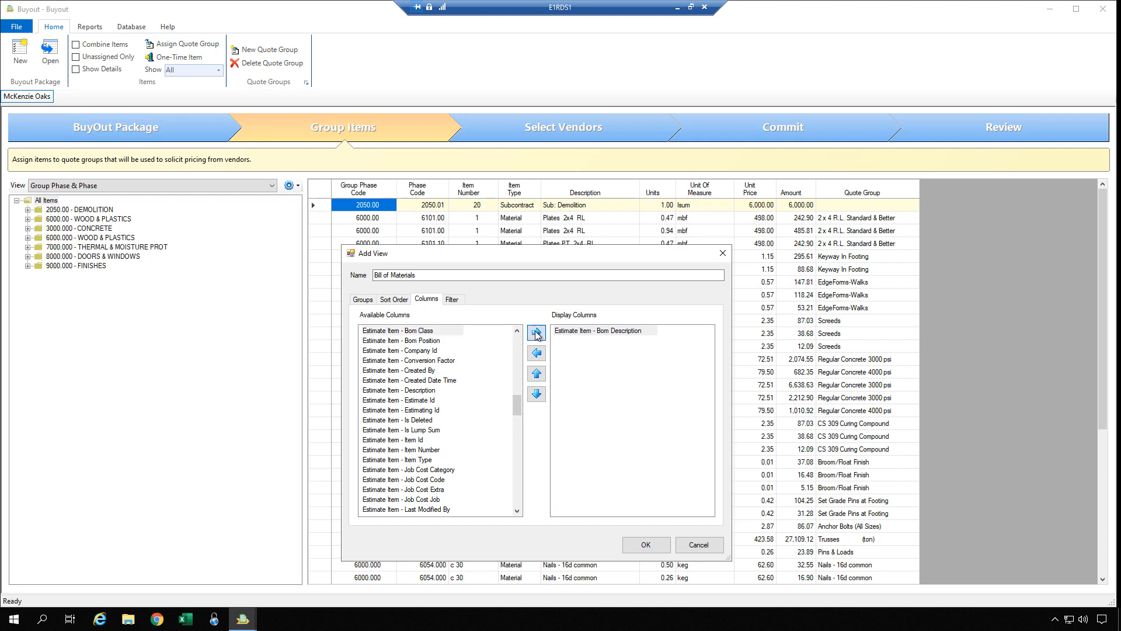
drag(518, 406, 504, 479)
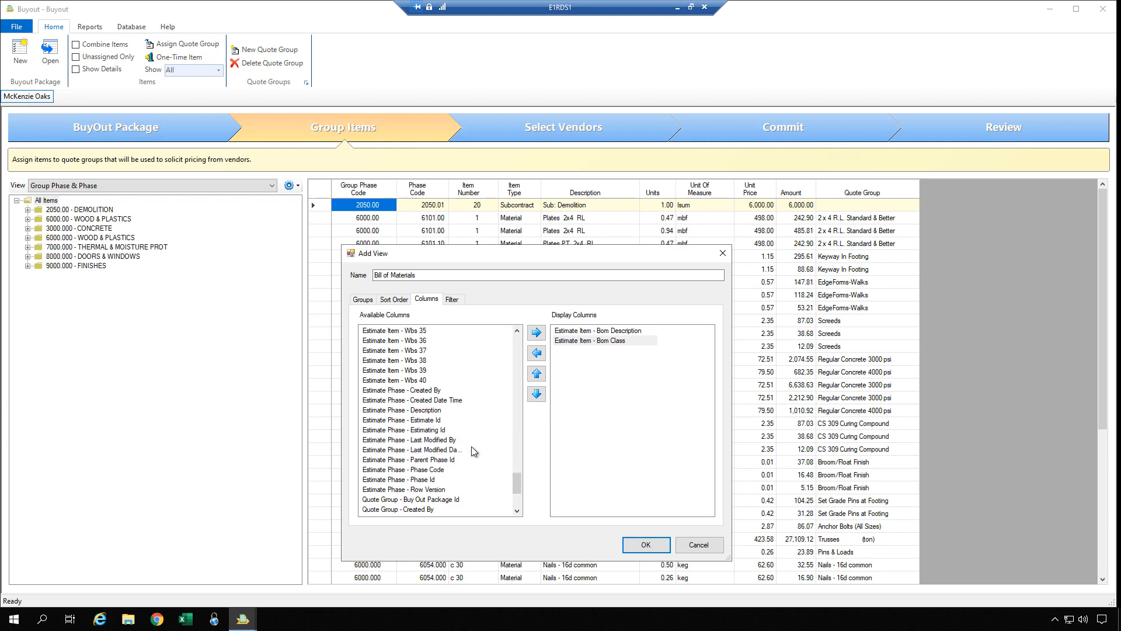
click(435, 470)
click(535, 335)
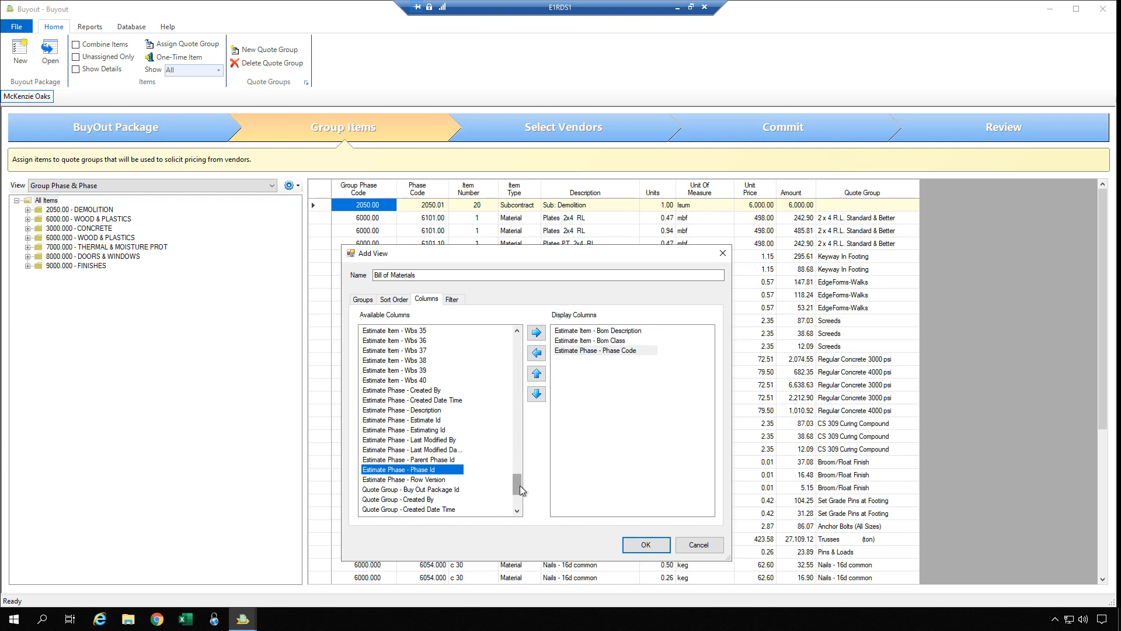
scroll(520, 485, up, 1)
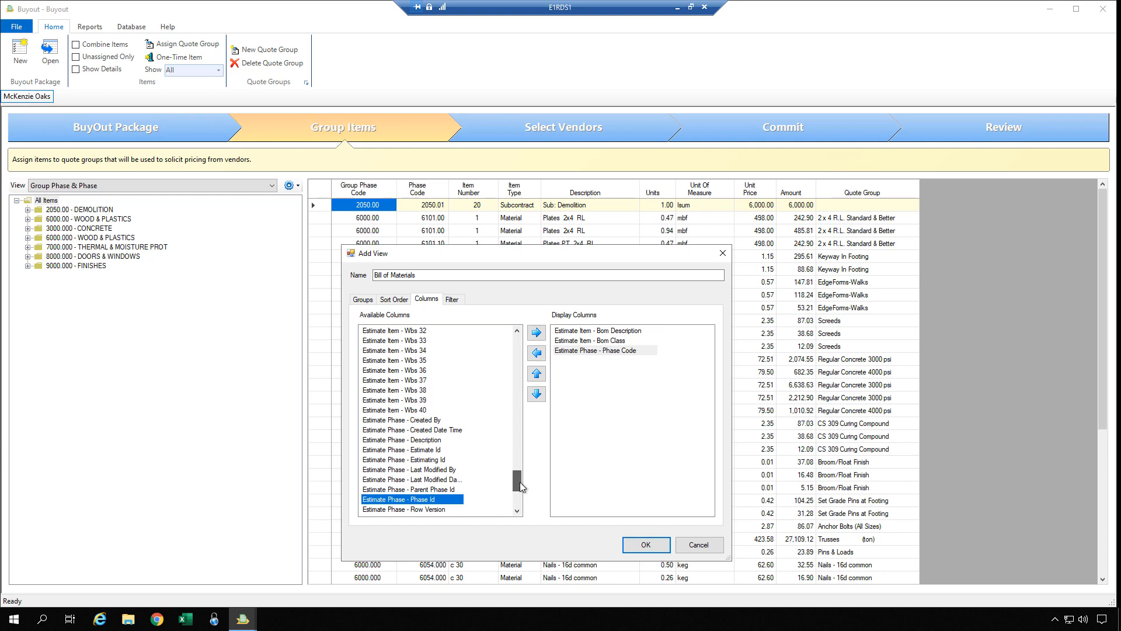
drag(521, 486, 520, 415)
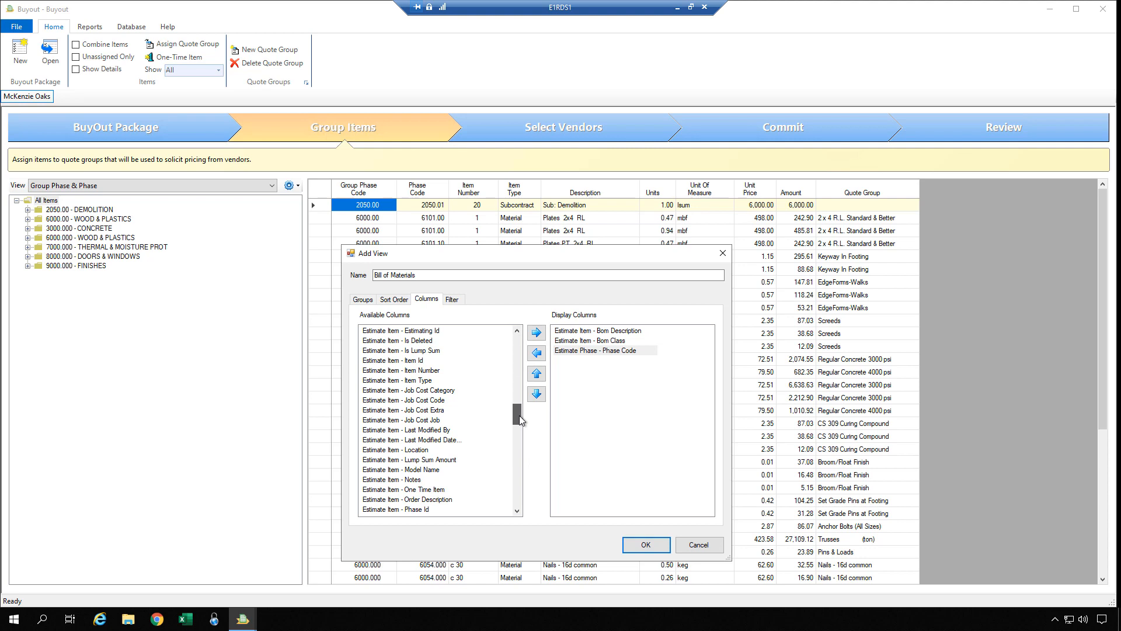
Display Item Number, Description, Units, Unit Of Measure, and Unit Price columns.
click(442, 370)
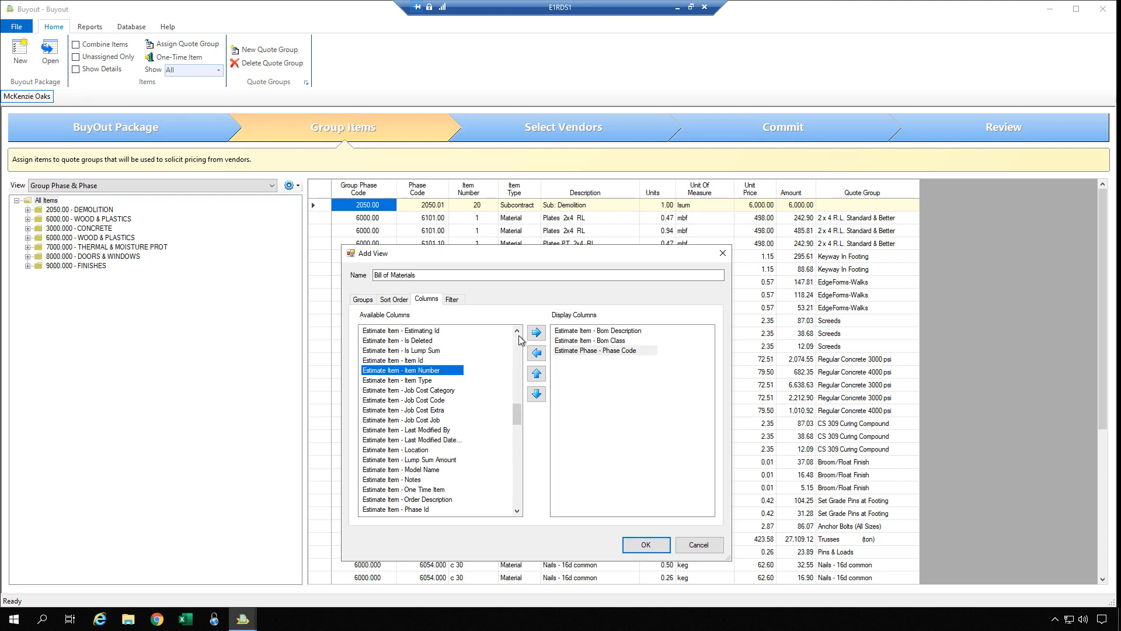
click(536, 332)
click(513, 359)
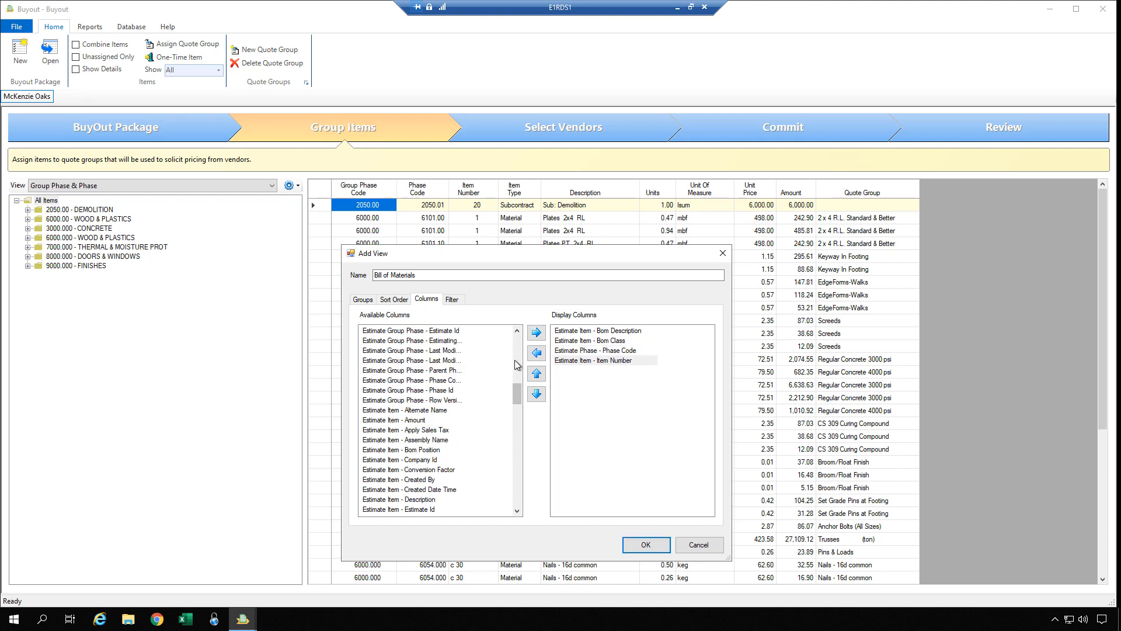
click(419, 499)
click(536, 333)
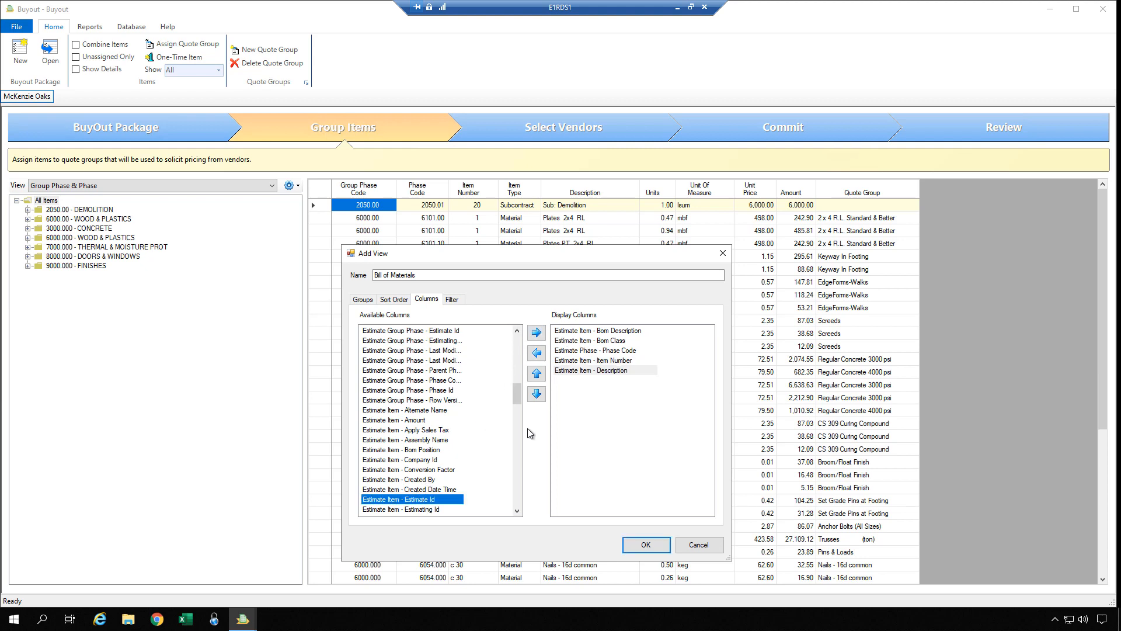
drag(517, 392, 515, 426)
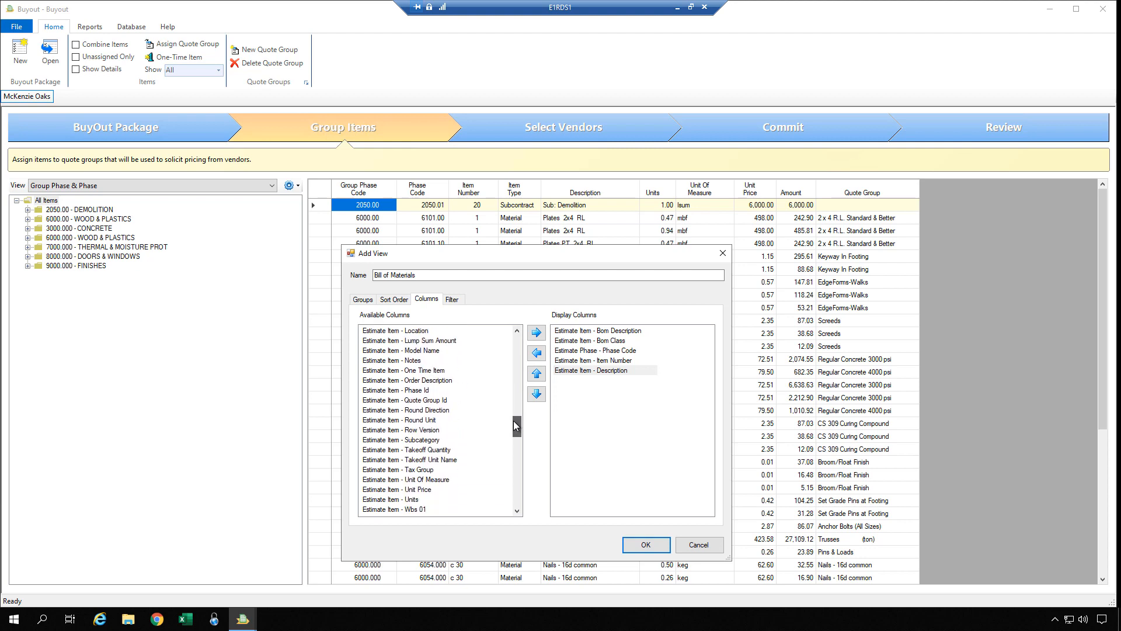
click(410, 500)
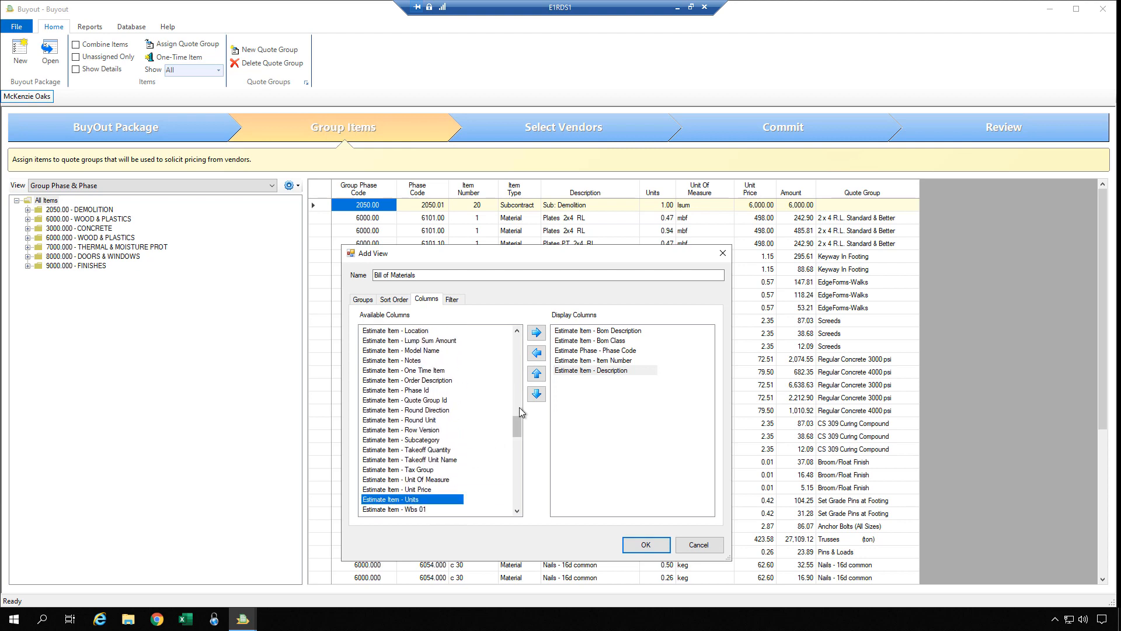
click(534, 338)
click(435, 479)
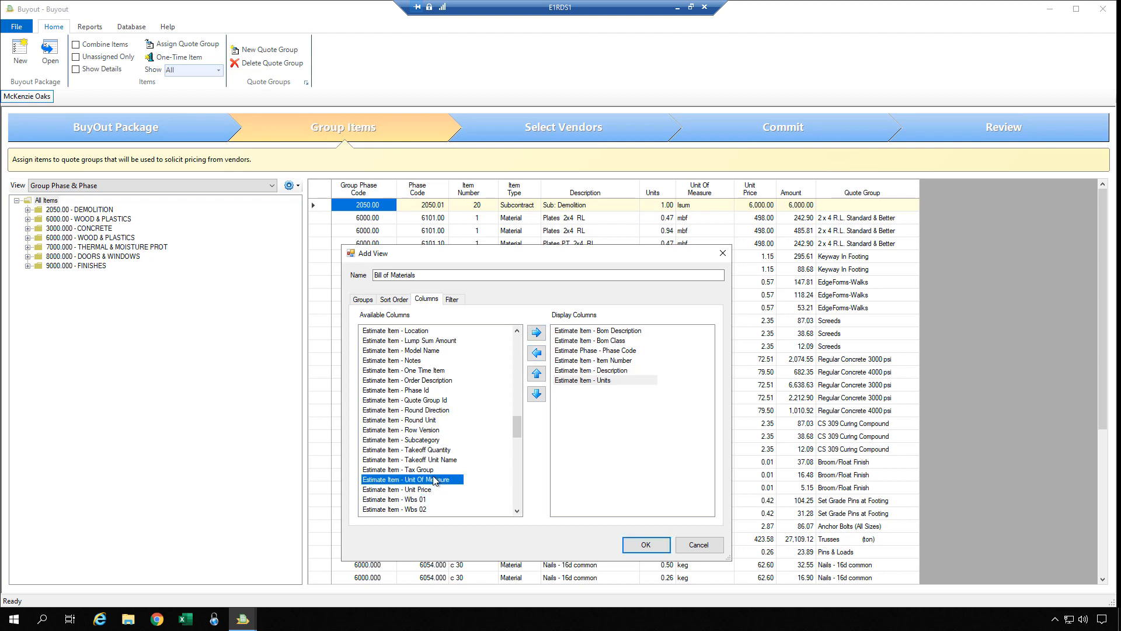
click(537, 333)
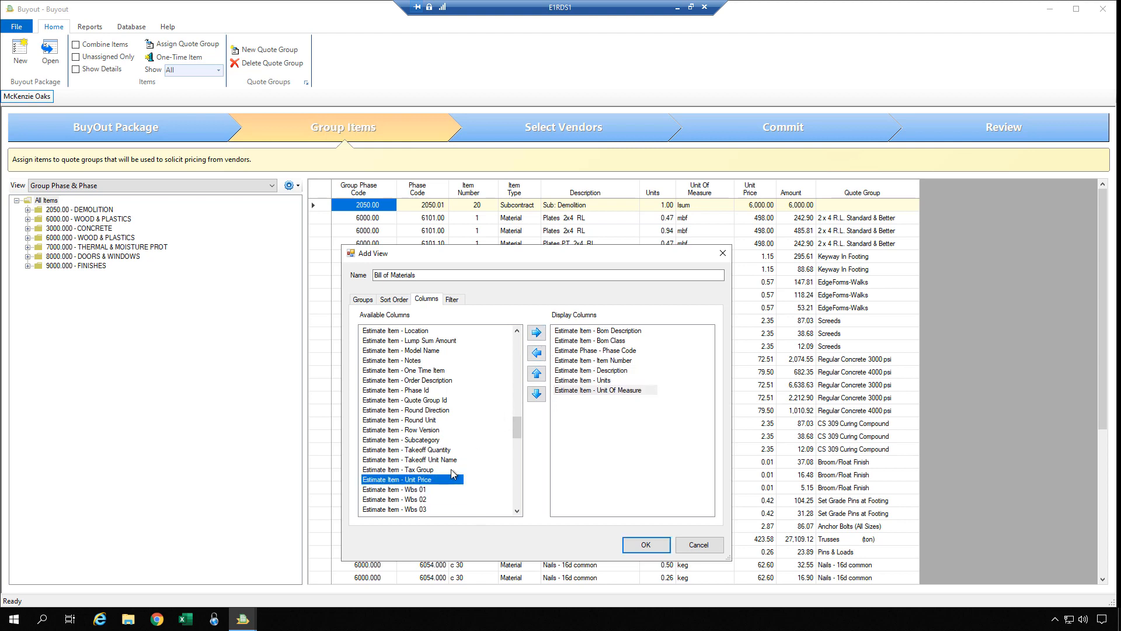
click(536, 332)
Display the Amount, Quote Group Description, and Wbs 01 columns as well.
scroll(522, 349, up, 6)
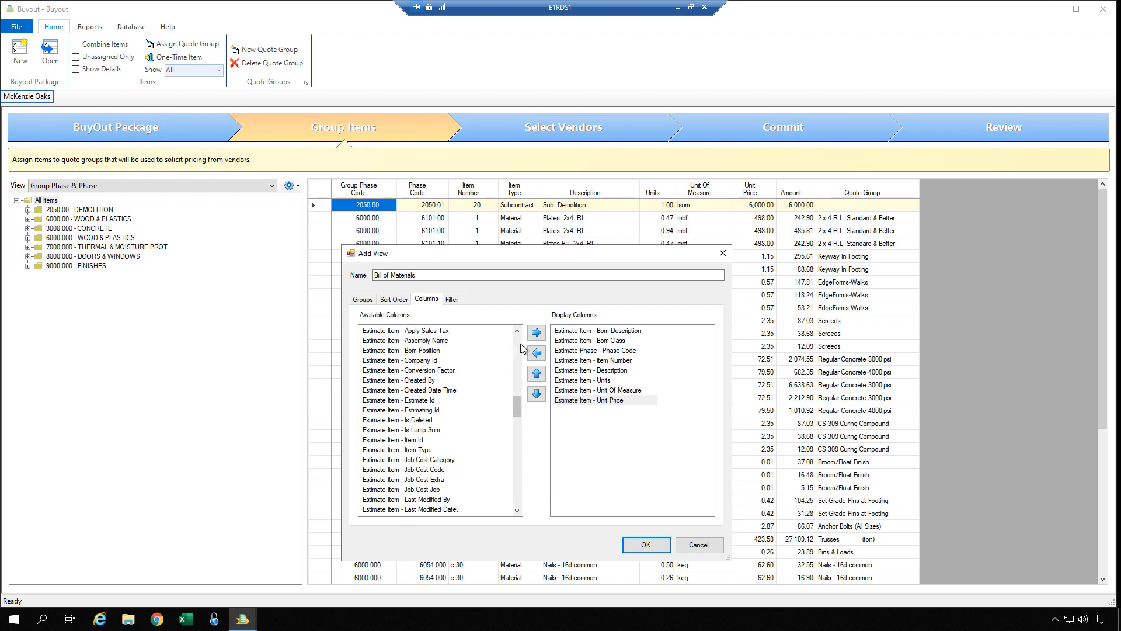
scroll(521, 346, up, 6)
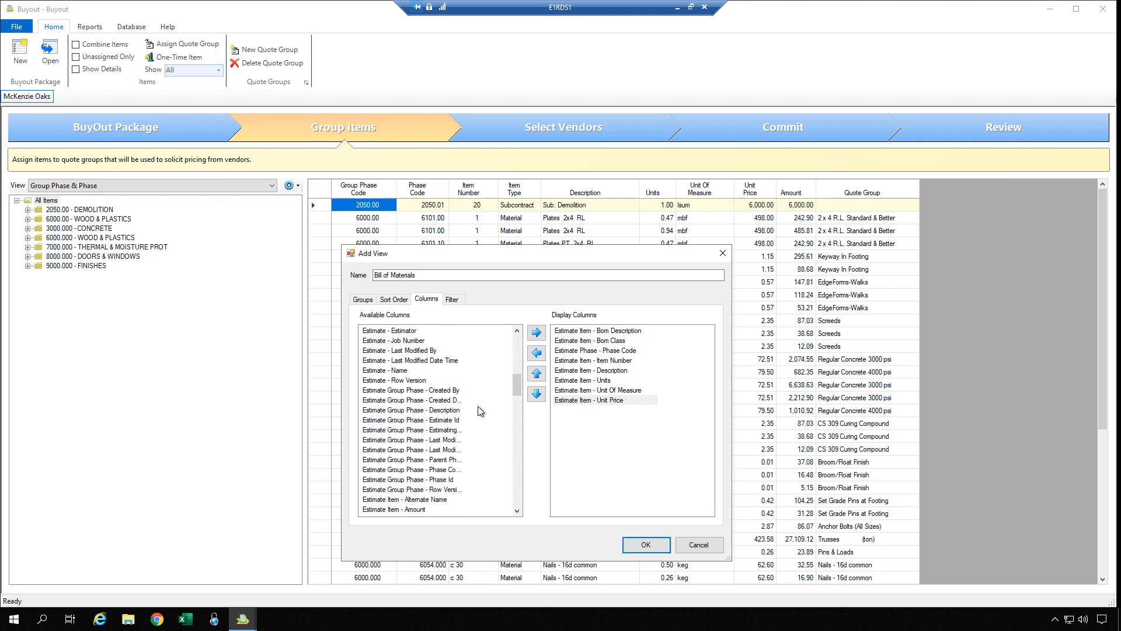
click(421, 509)
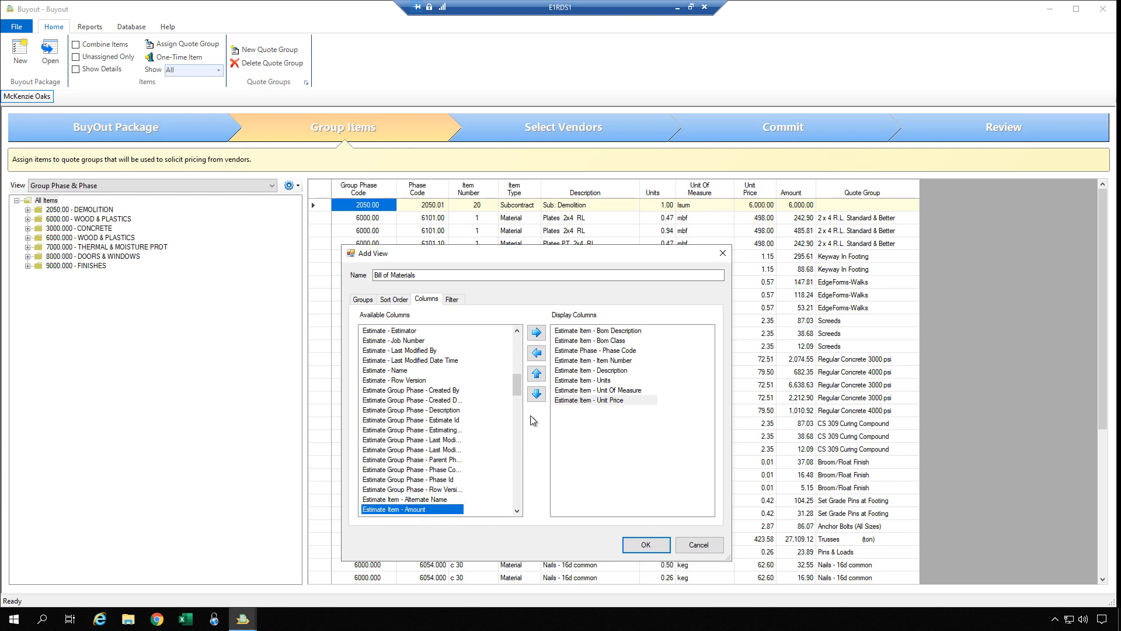
click(536, 332)
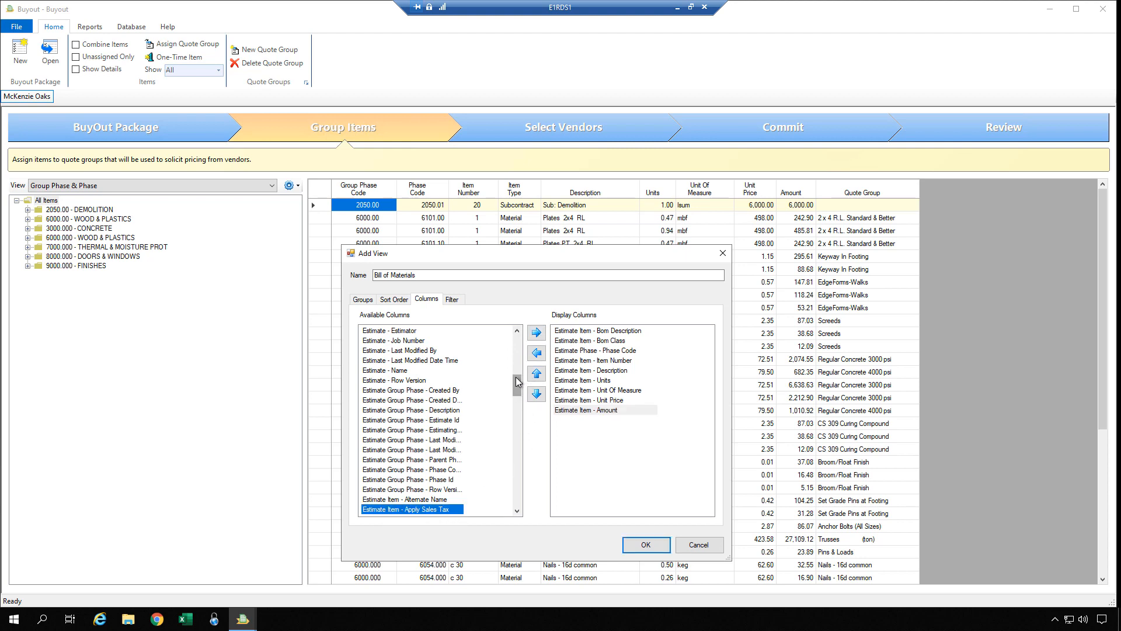
scroll(518, 385, down, 4)
drag(520, 410, 508, 484)
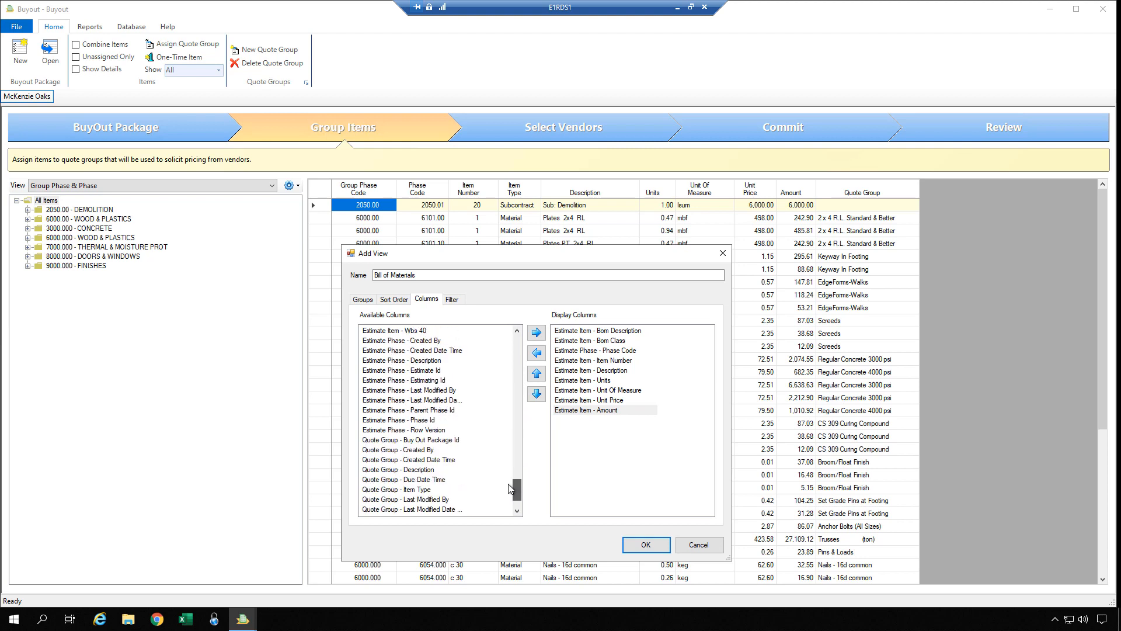
click(441, 470)
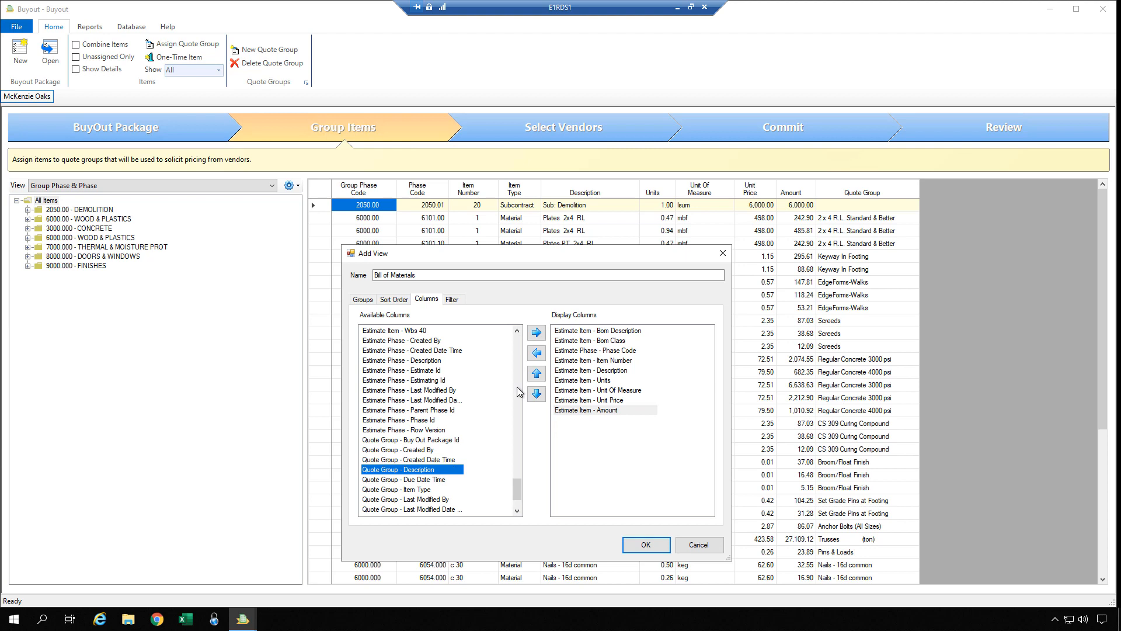
click(536, 333)
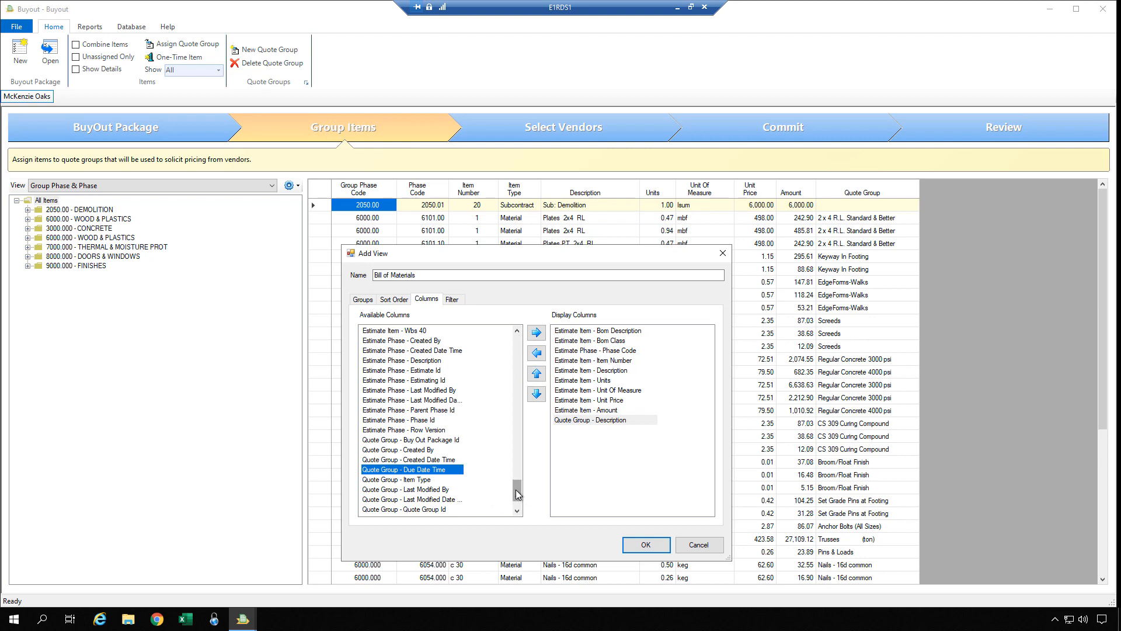
drag(516, 494, 522, 446)
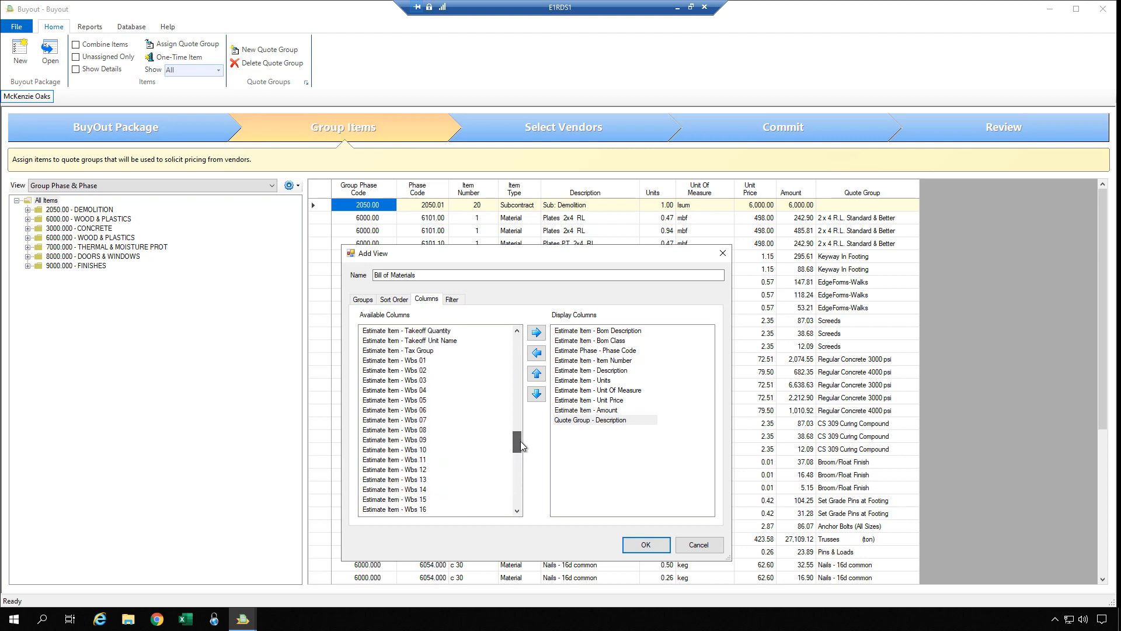
click(425, 360)
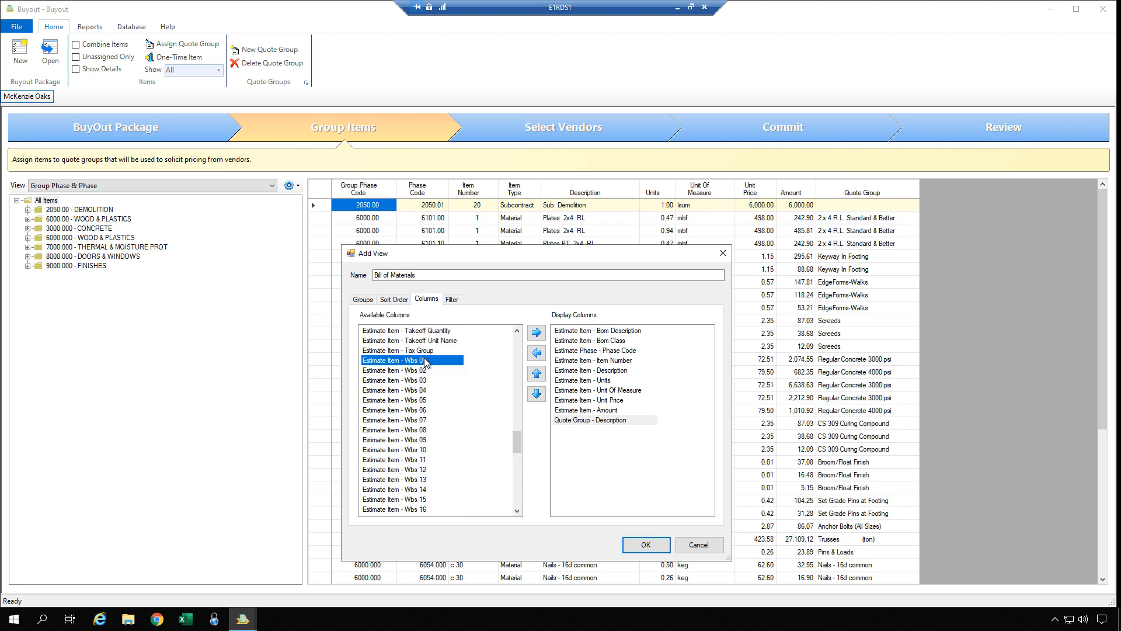
click(535, 333)
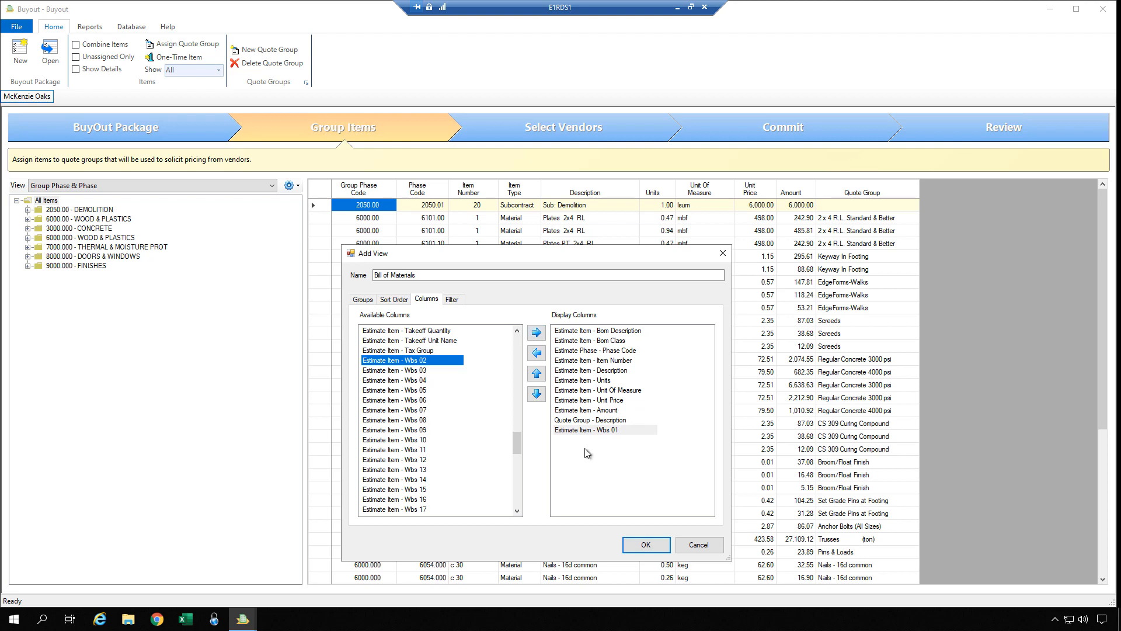
Start a filter on the Estimate Item table, then cancel it so no filters are defined.
click(454, 300)
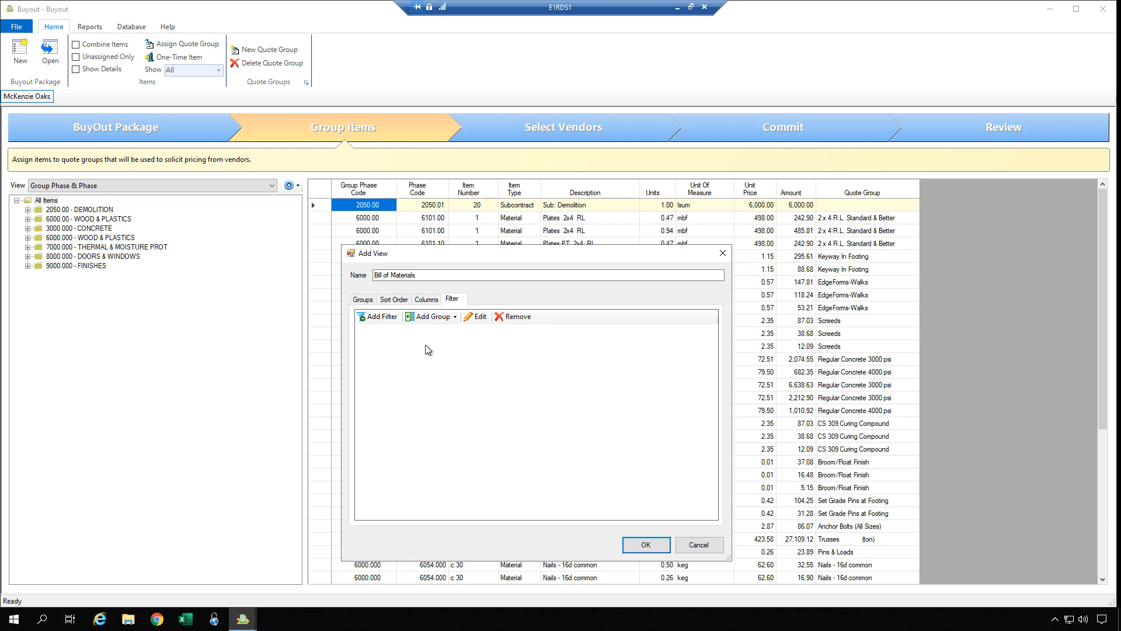
click(385, 320)
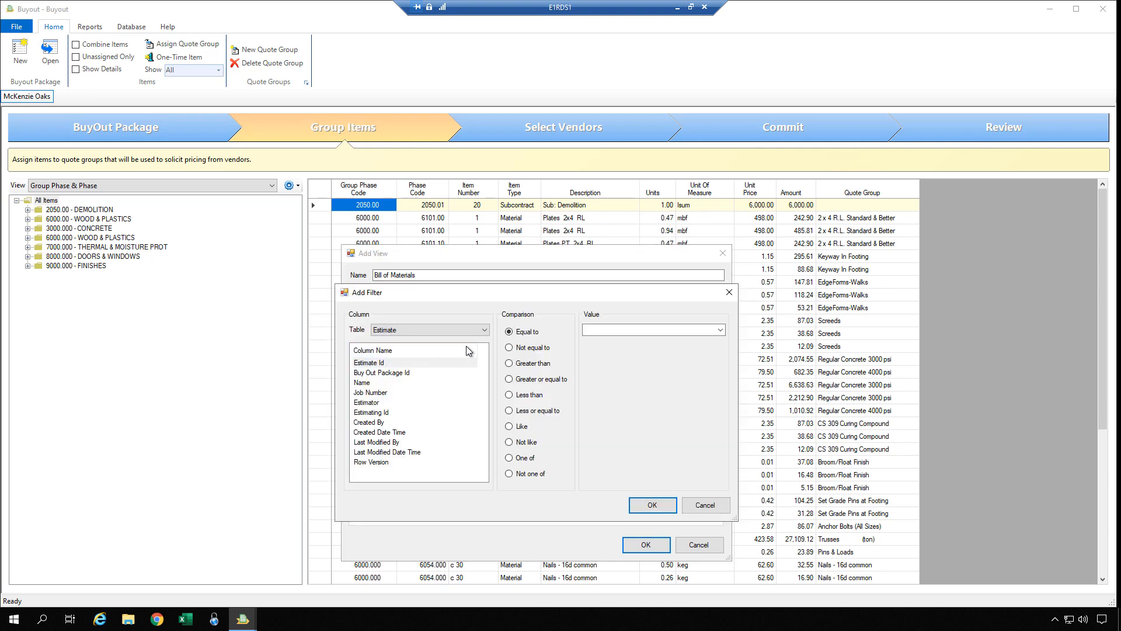
click(482, 330)
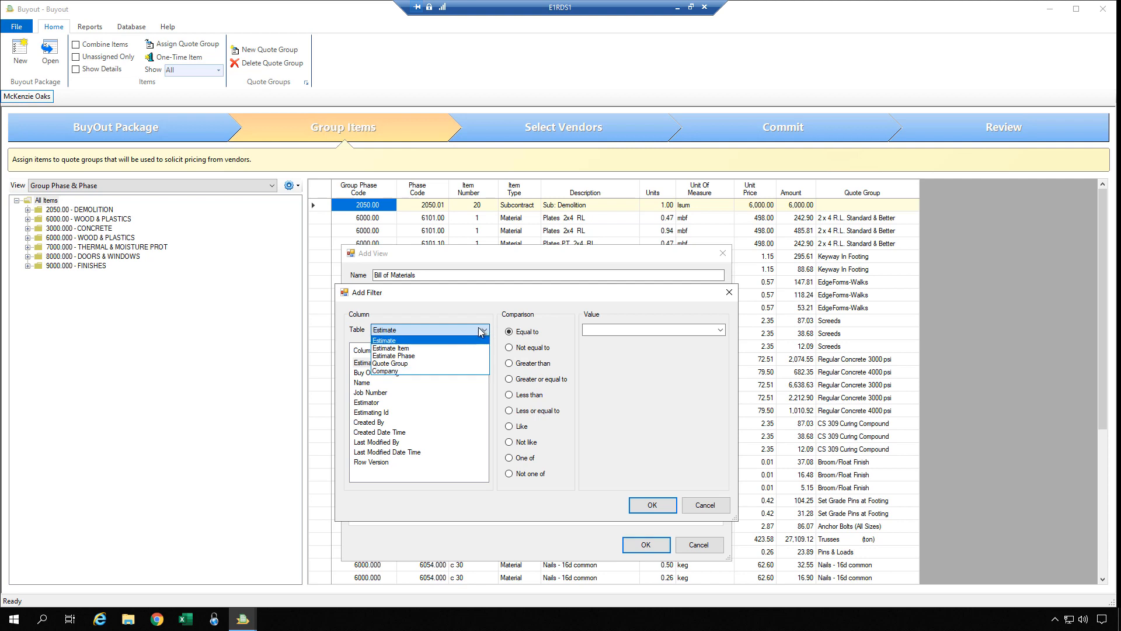
click(479, 339)
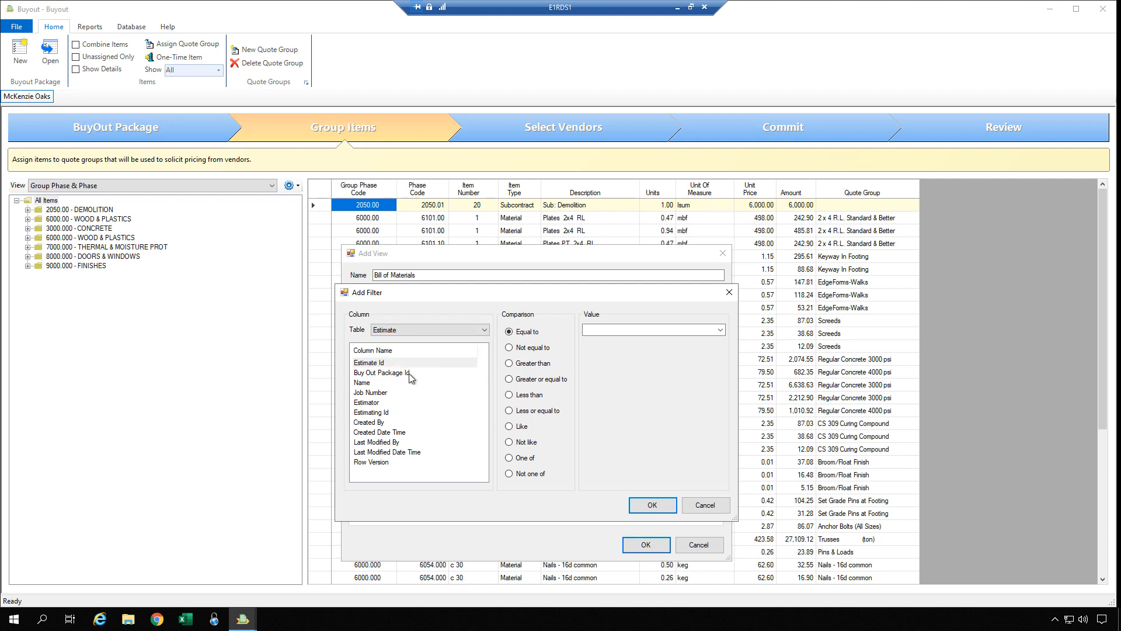
click(484, 330)
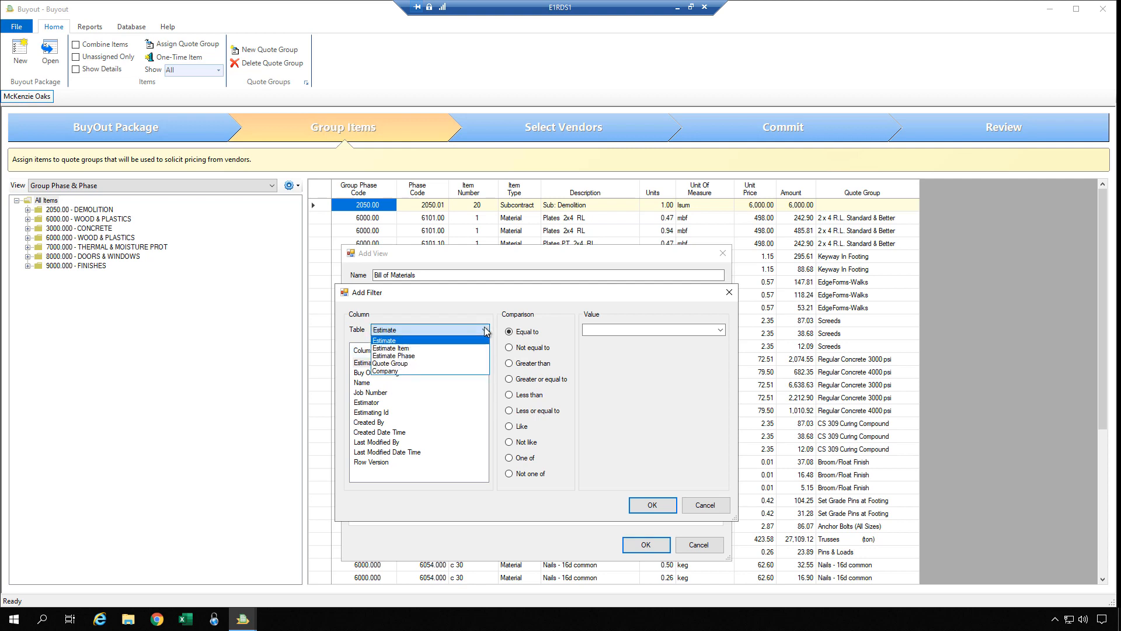
click(453, 351)
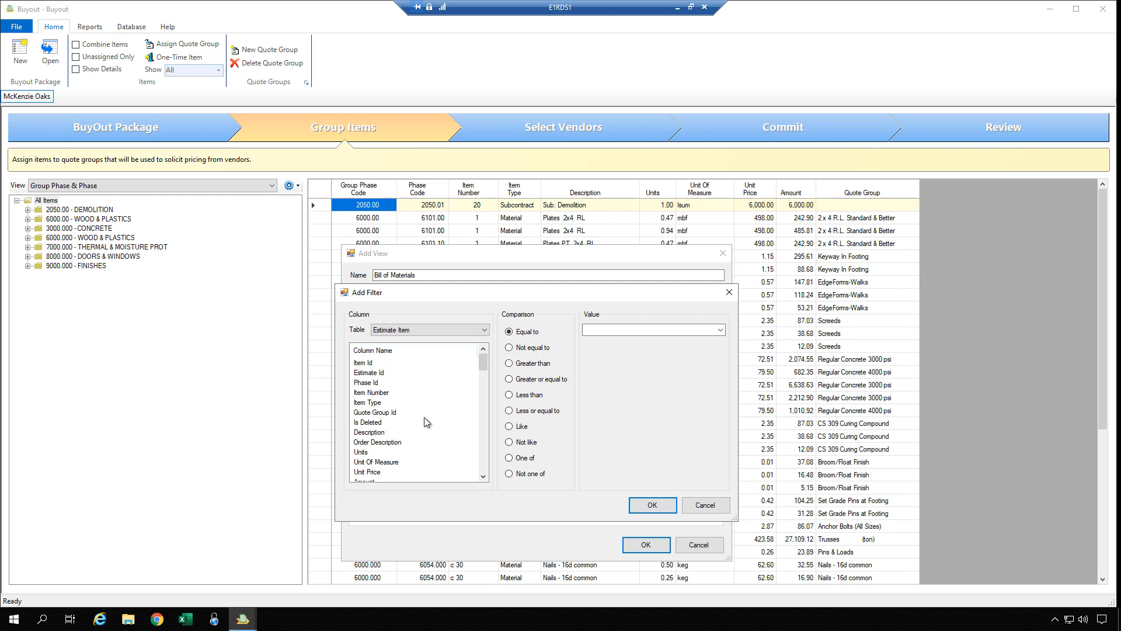
click(700, 505)
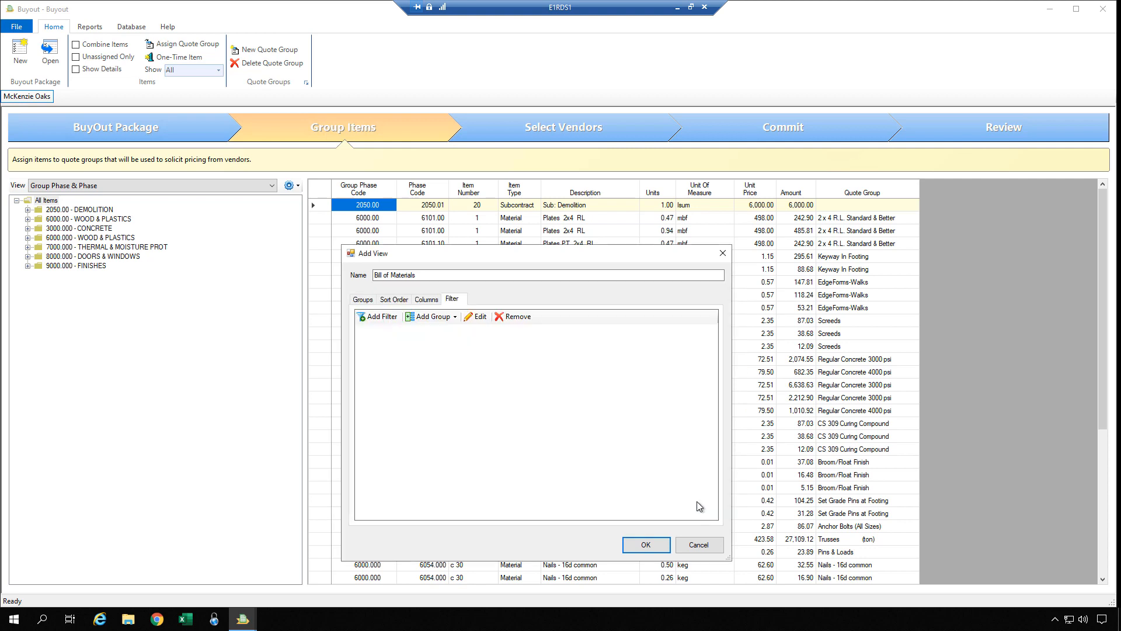
Save the Bill of Materials view, apply it, and select 2 x 4 R.L. Standard & Better.
click(646, 545)
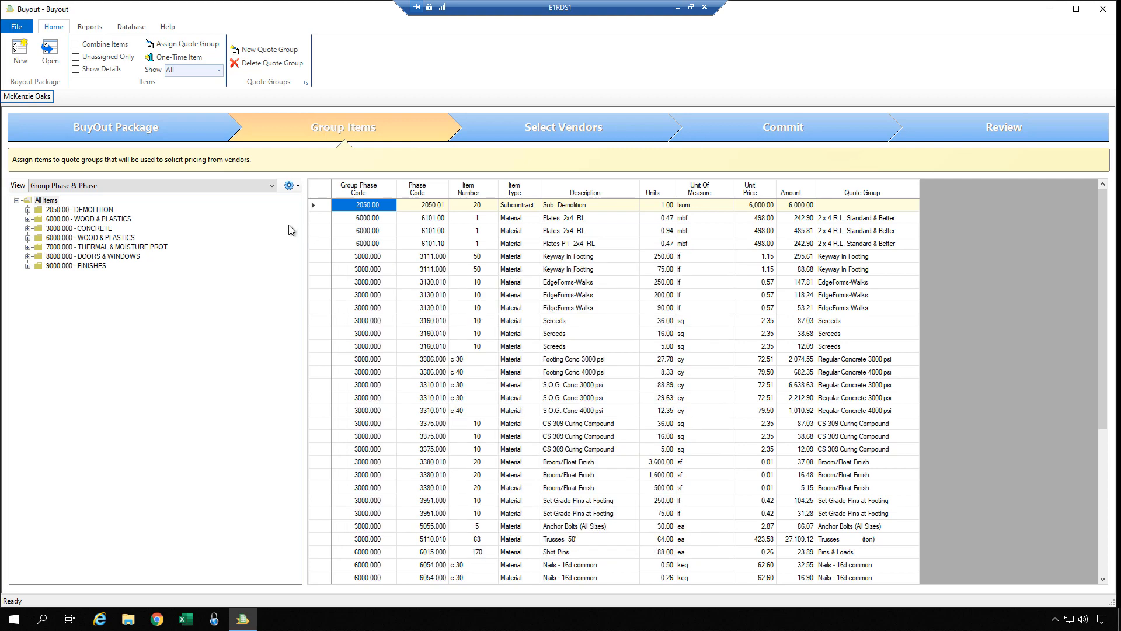
click(273, 187)
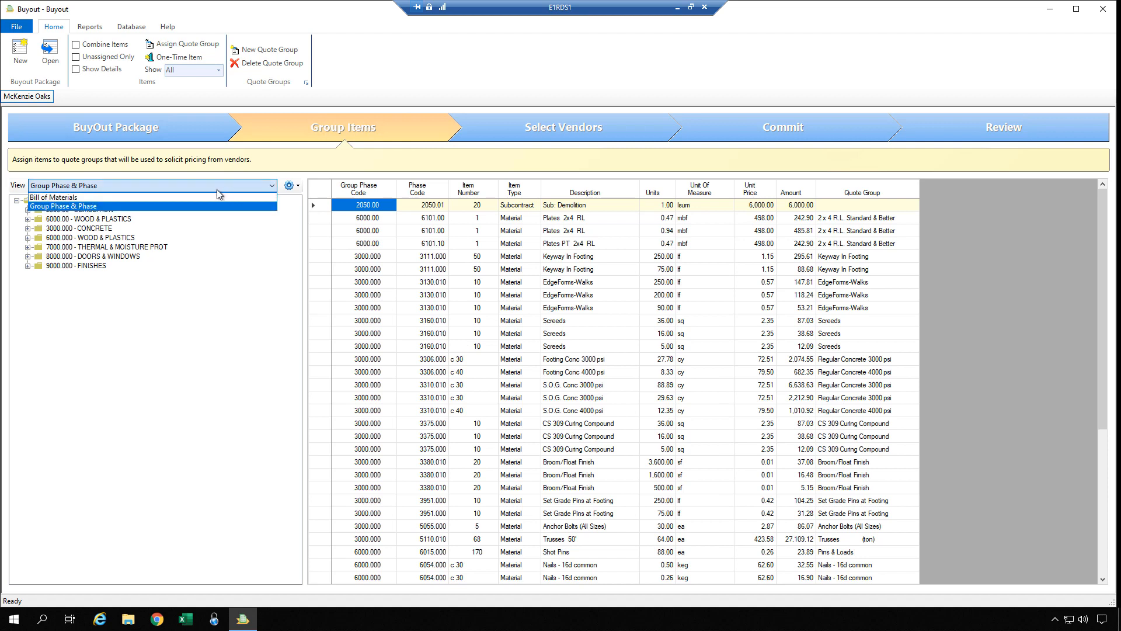
click(144, 199)
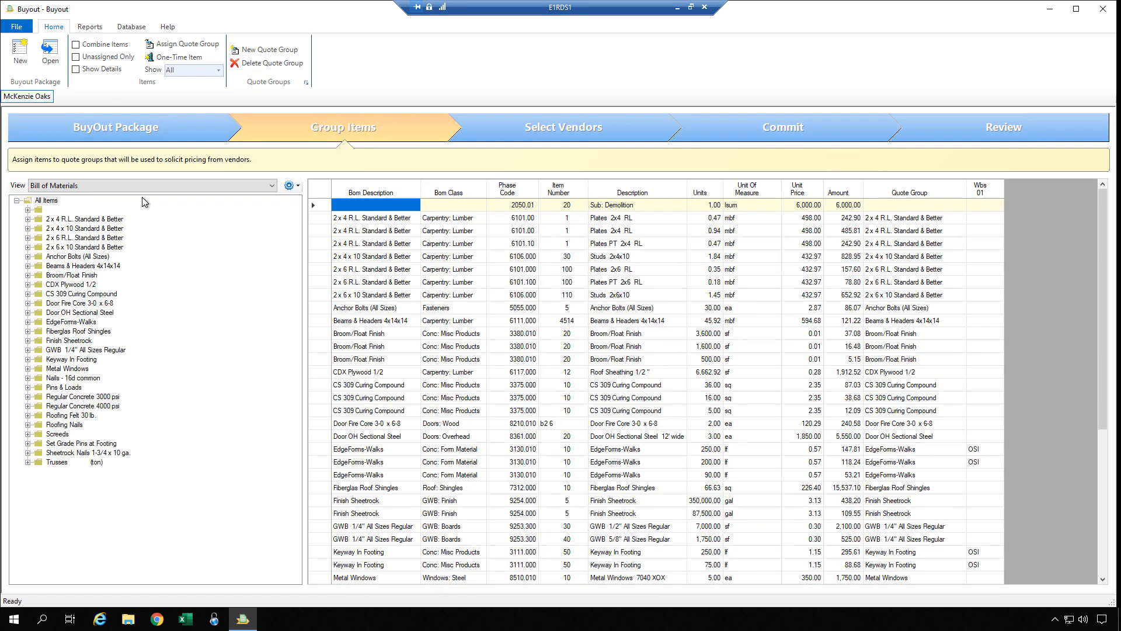
click(75, 221)
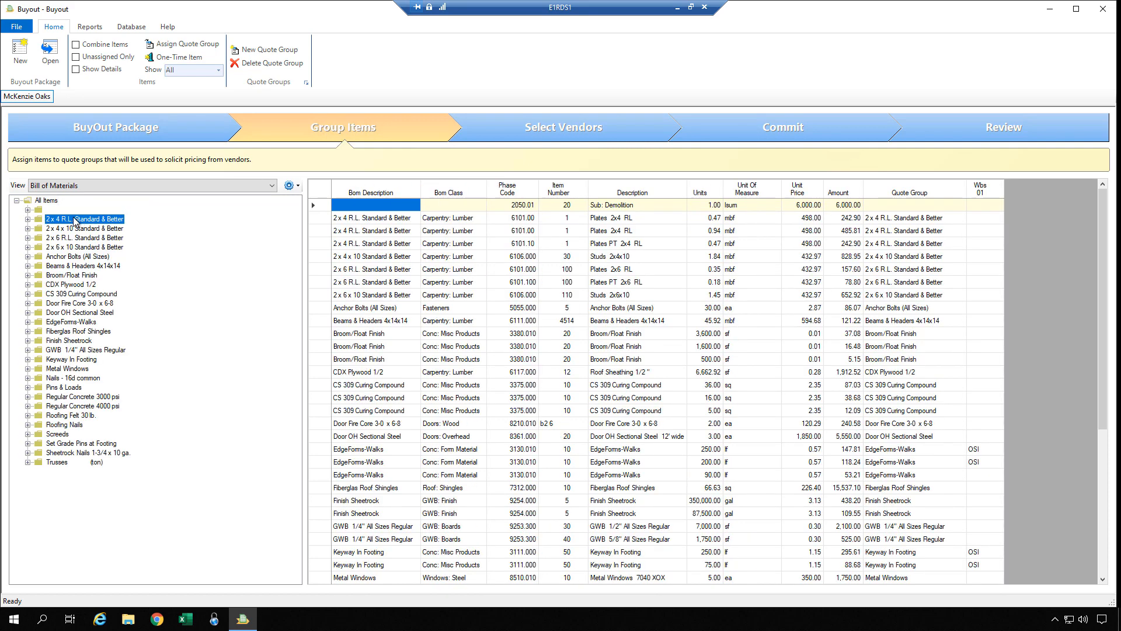
Step through 2 x 4 x 10, 2 x 6 R.L., 2 x 6 x 10, and Anchor Bolts, ending on Broom/Float Finish.
click(70, 228)
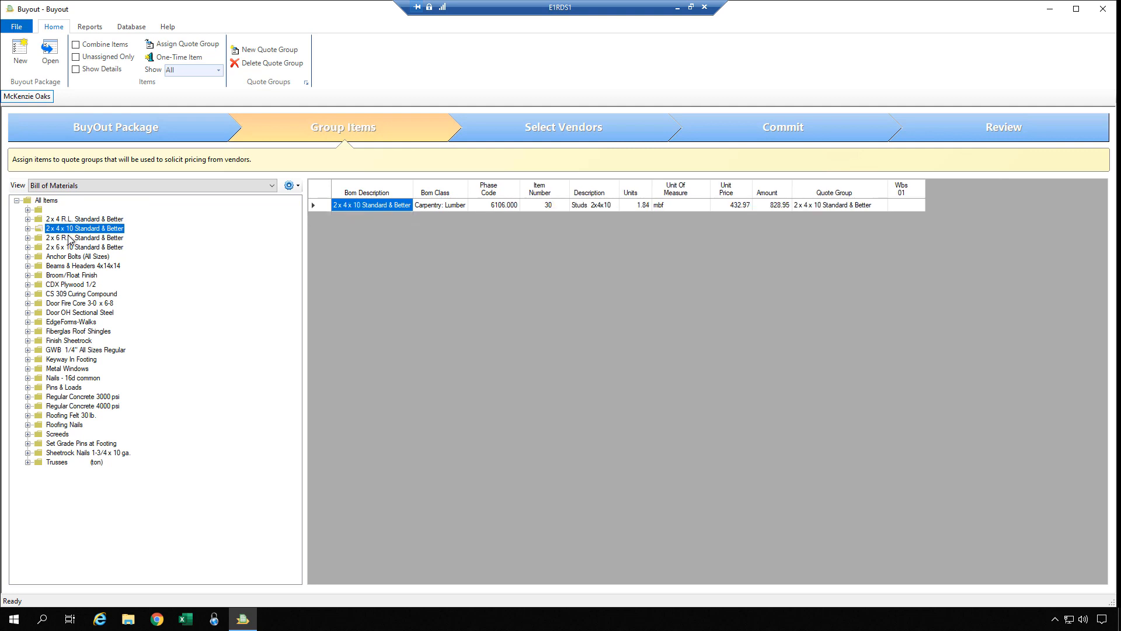
click(69, 238)
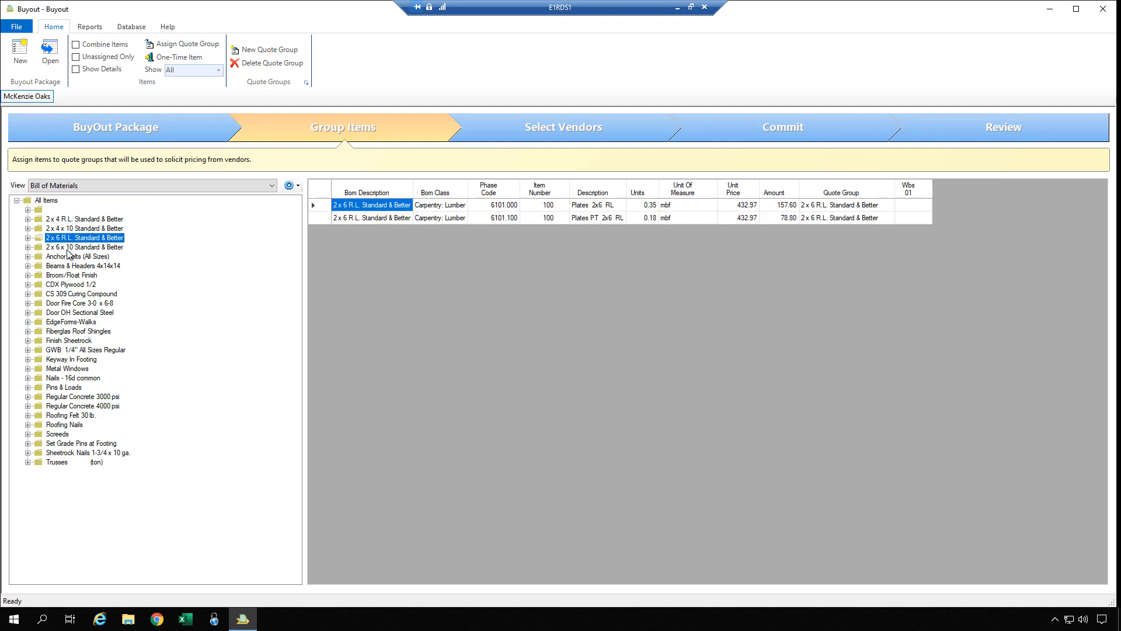
click(70, 247)
click(67, 258)
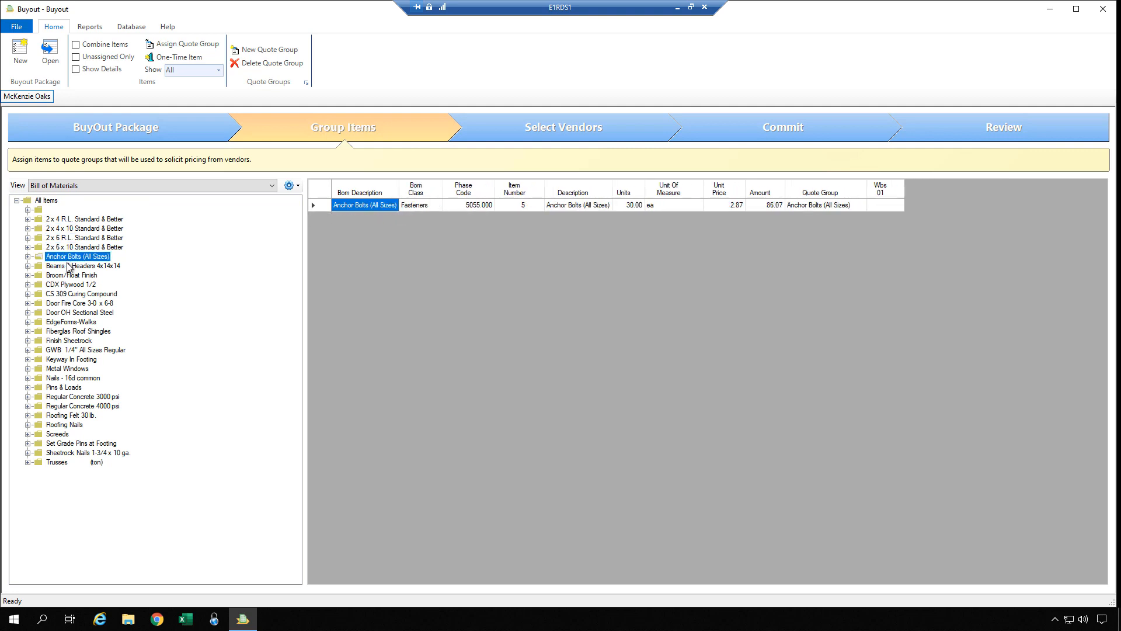
click(67, 277)
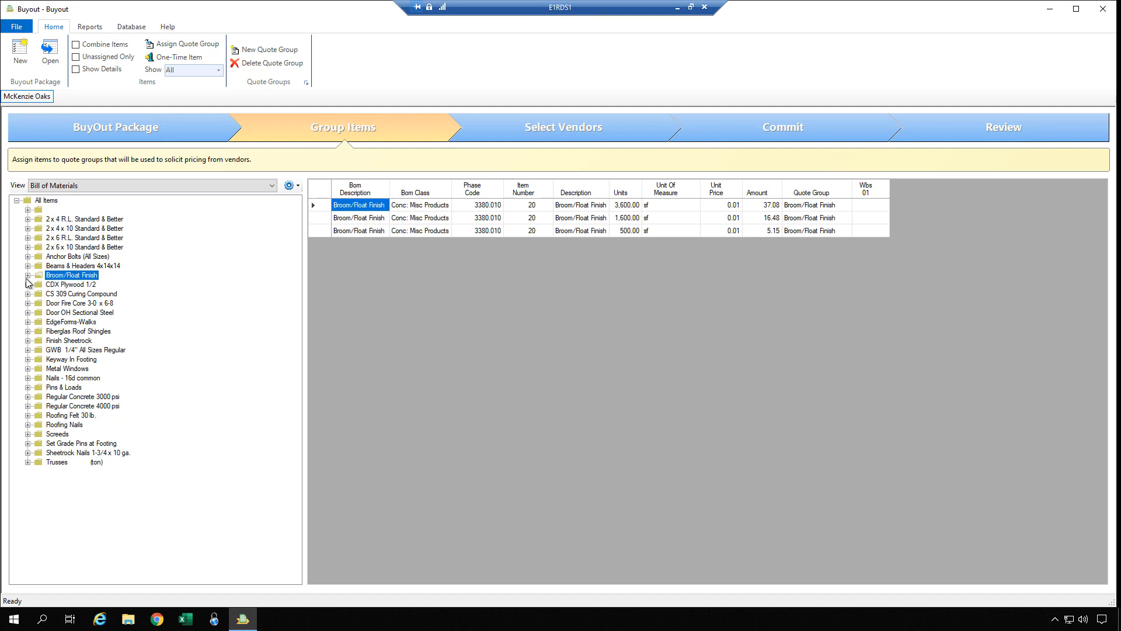
Expand Broom/Float Finish and its 3000.000 - CONCRETE group in the item tree.
click(28, 275)
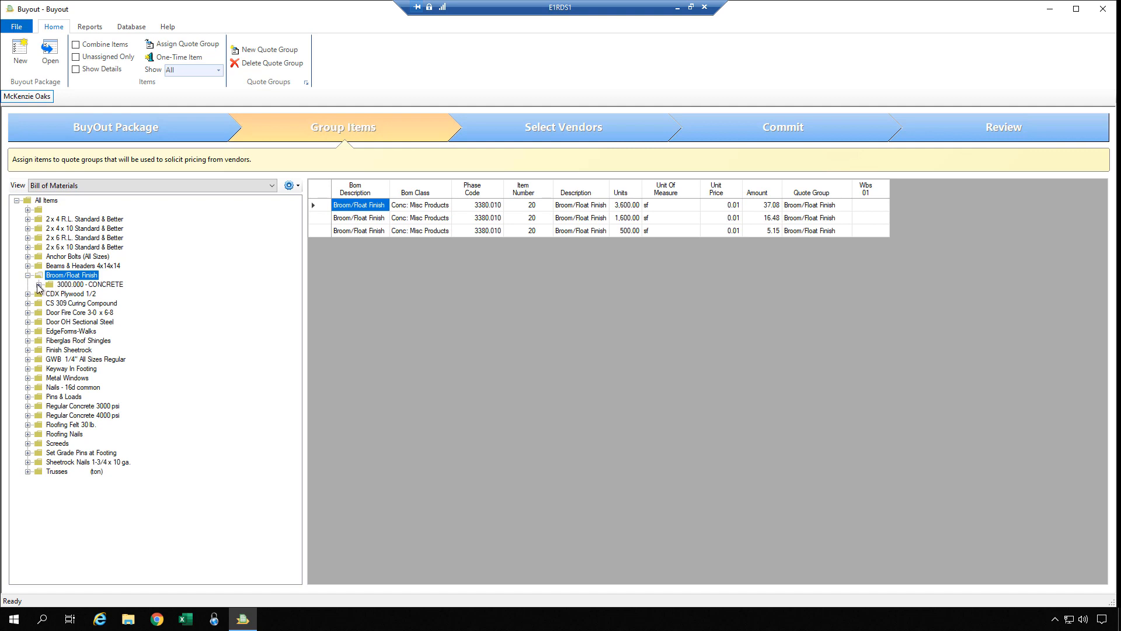
click(38, 285)
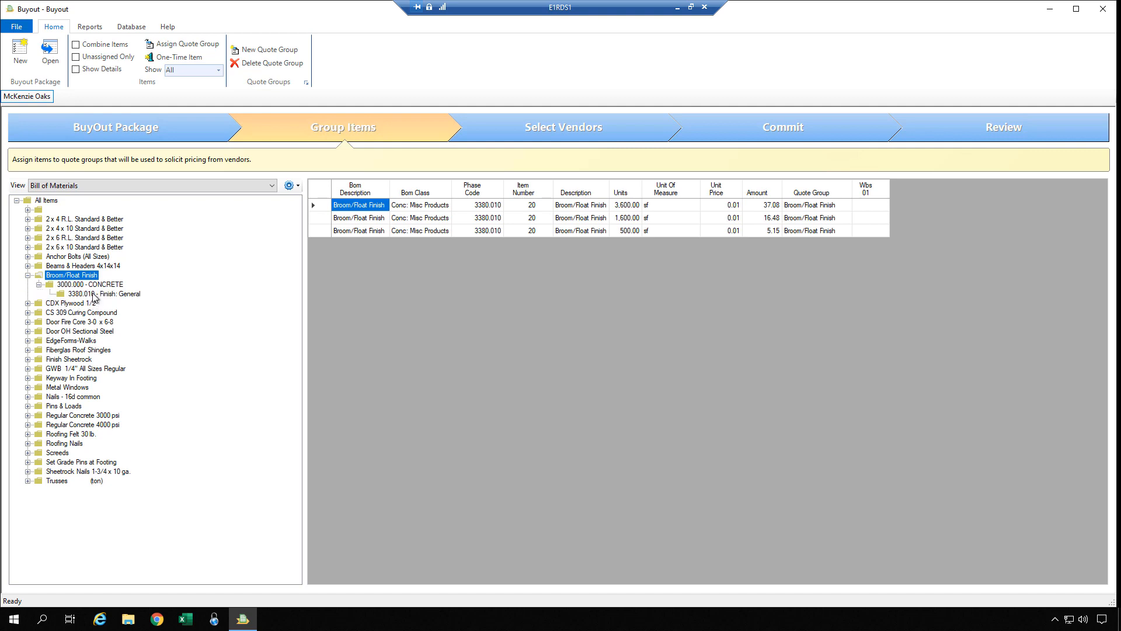
click(93, 294)
click(93, 277)
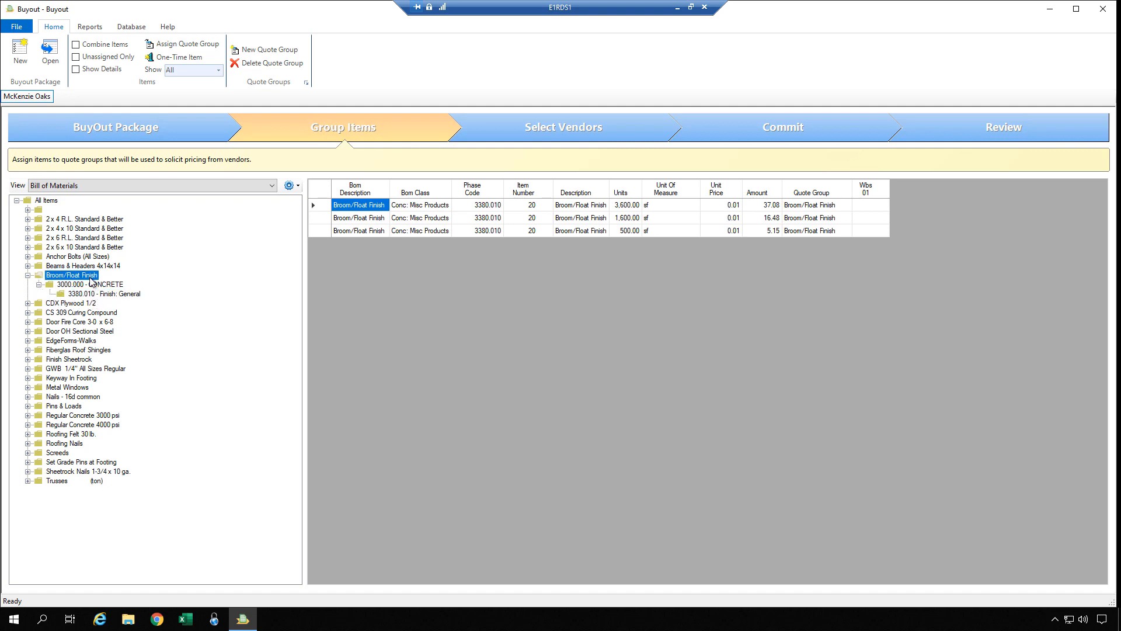
Expand CDX Plywood 1/2 with its WOOD & PLASTICS phase, Door Fire Core 3-0 x 6-8, EdgeForms-Walks and Finish Sheetrock.
click(27, 303)
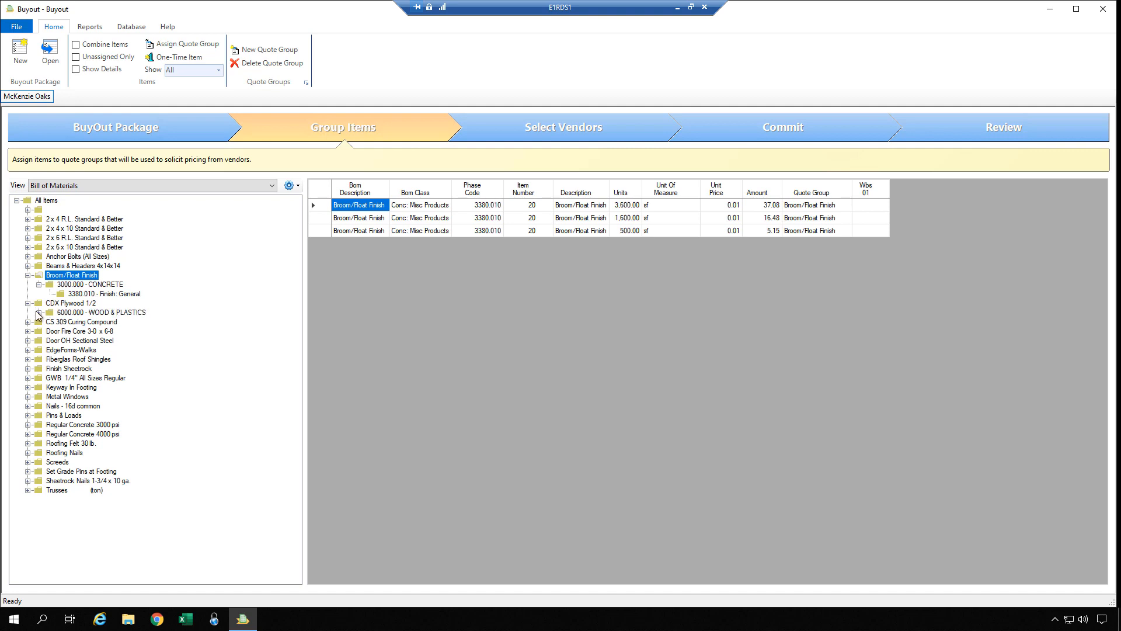
click(39, 312)
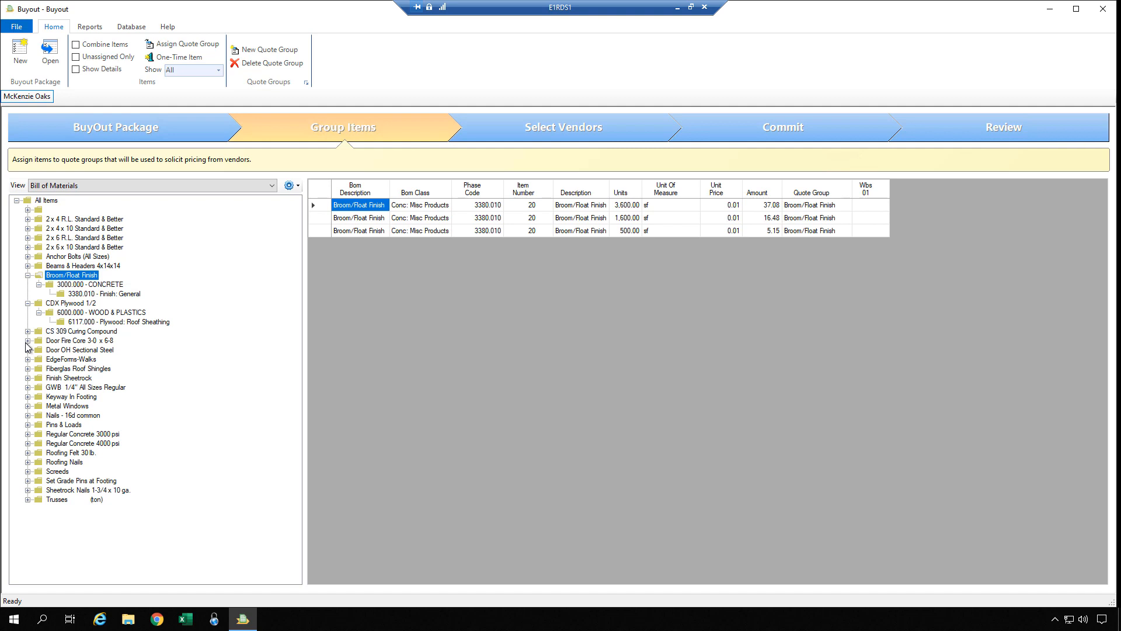
click(27, 341)
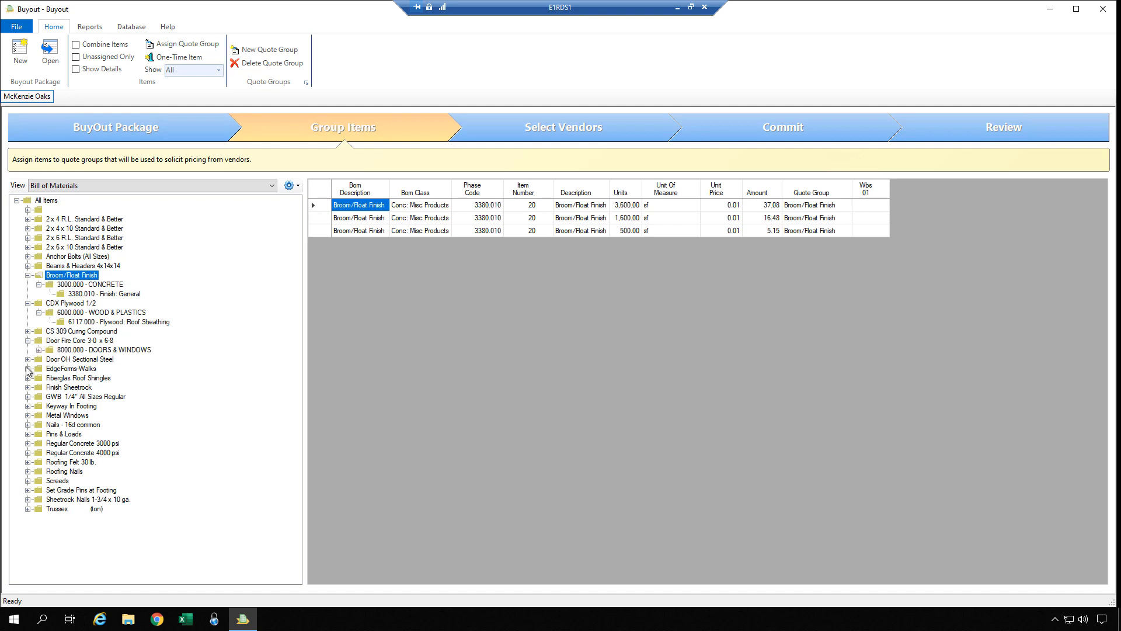
click(27, 368)
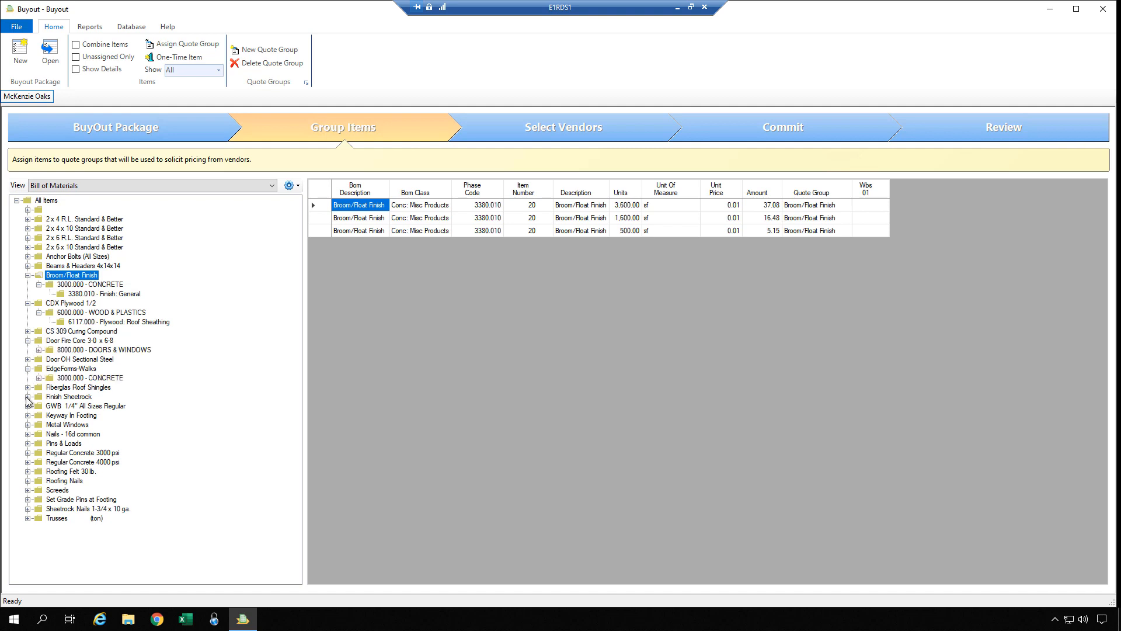
click(27, 397)
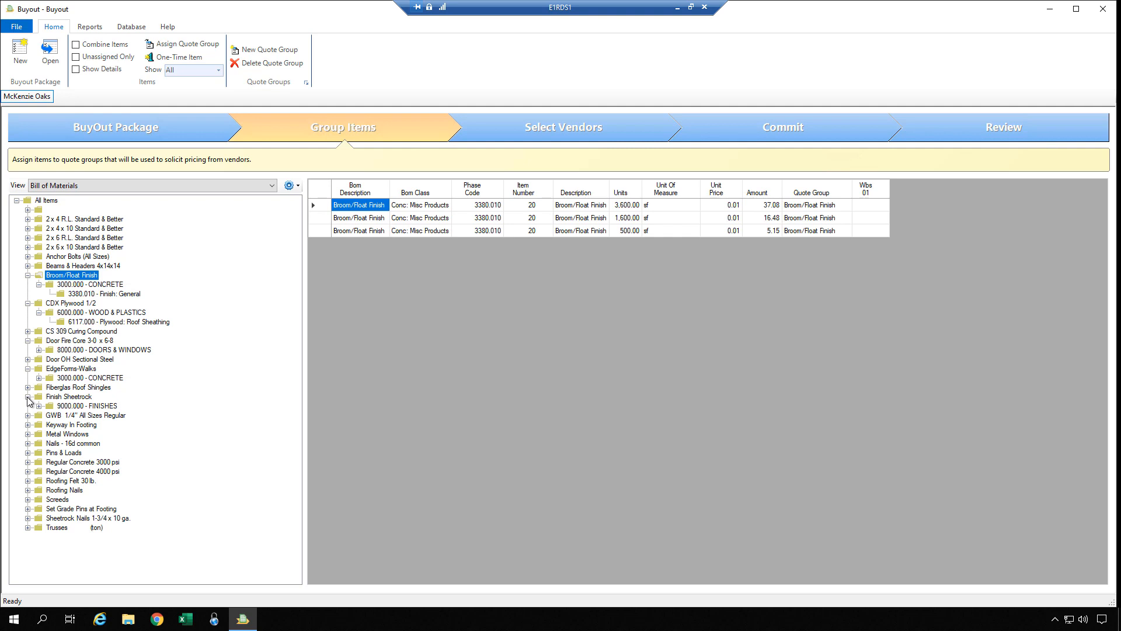
Show All Items in the grid and inspect the quote groups of the Sub: Demolition and 2 x 4 rows.
click(47, 201)
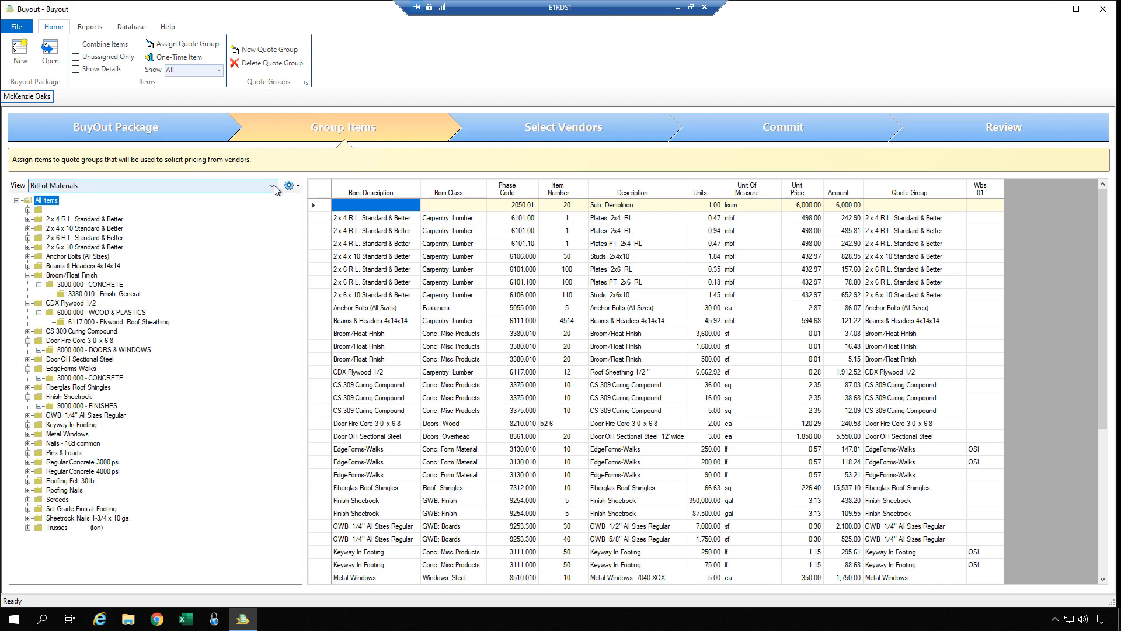
click(893, 256)
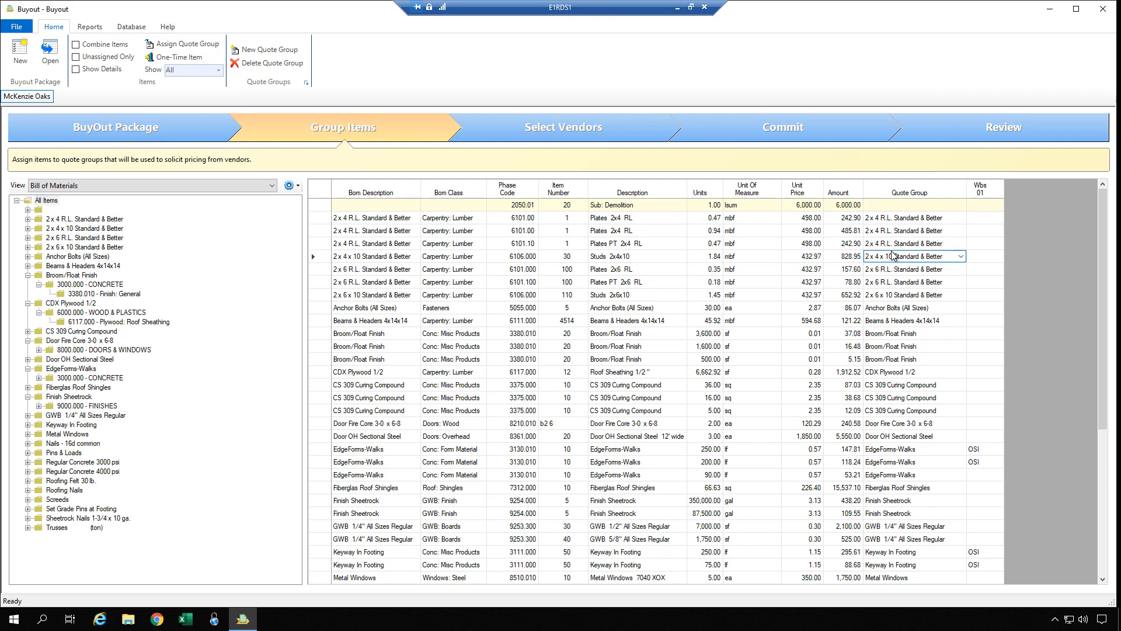
click(897, 205)
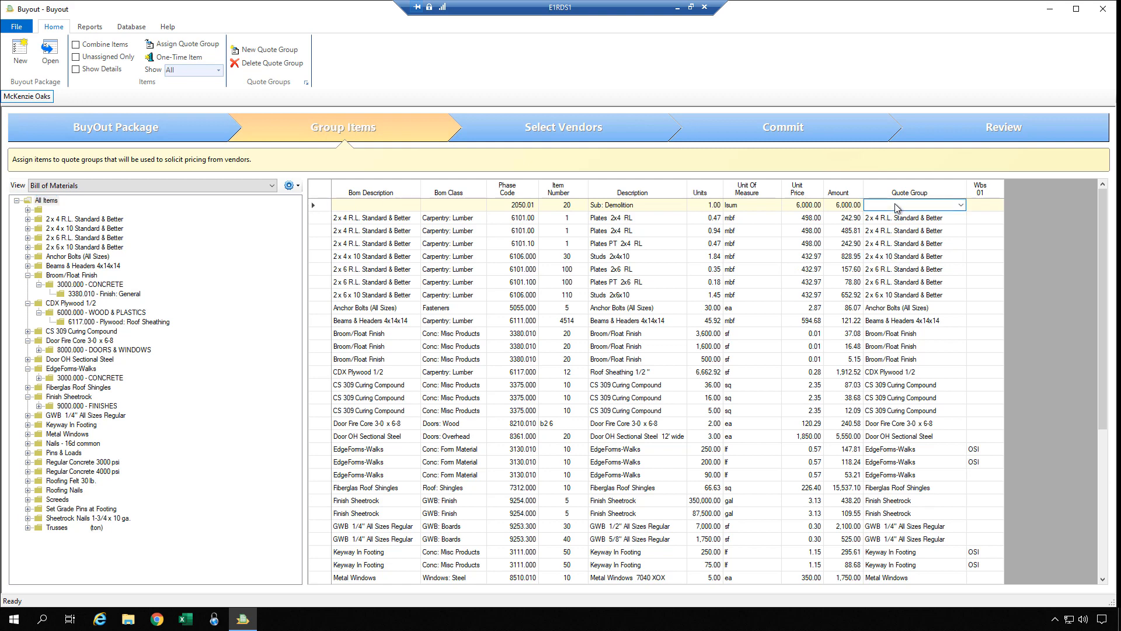
key(Down)
click(897, 206)
click(897, 224)
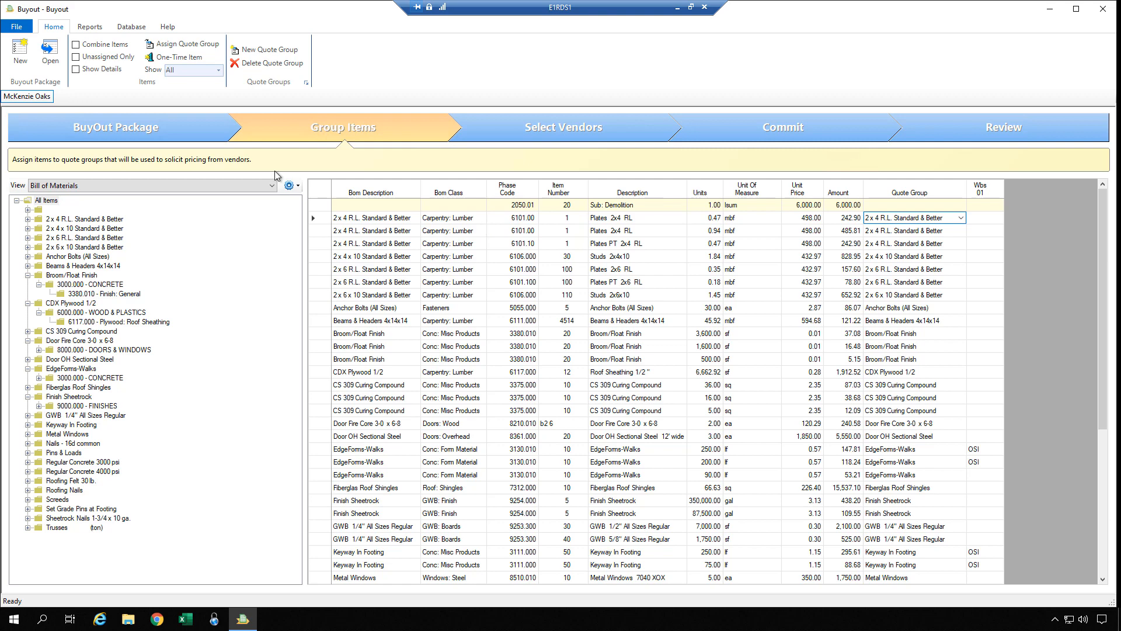
click(17, 30)
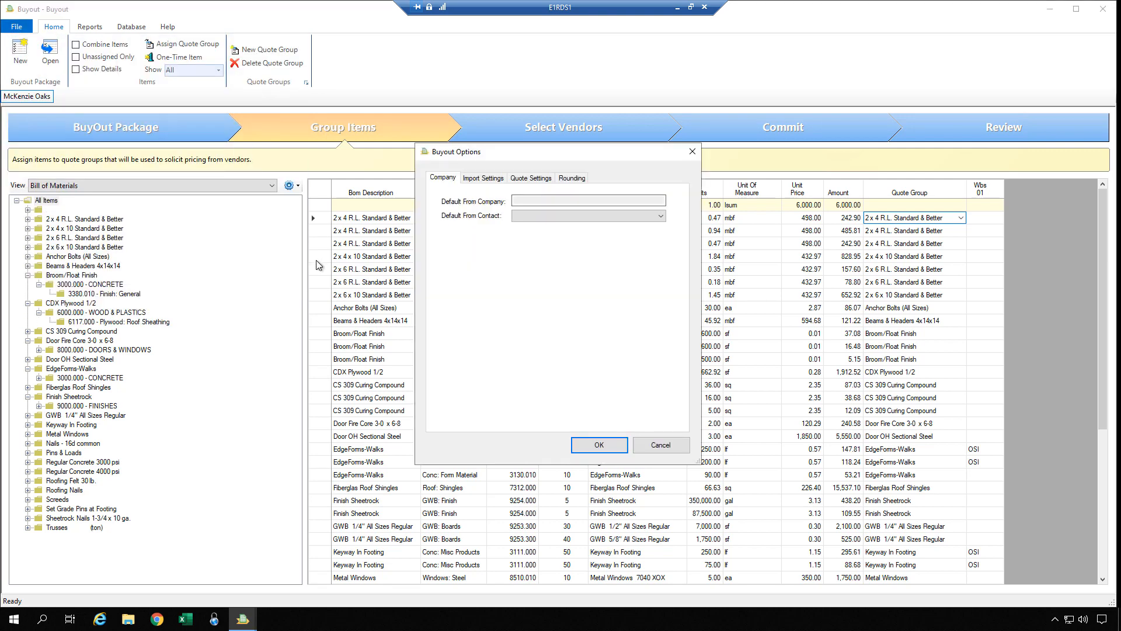
click(480, 178)
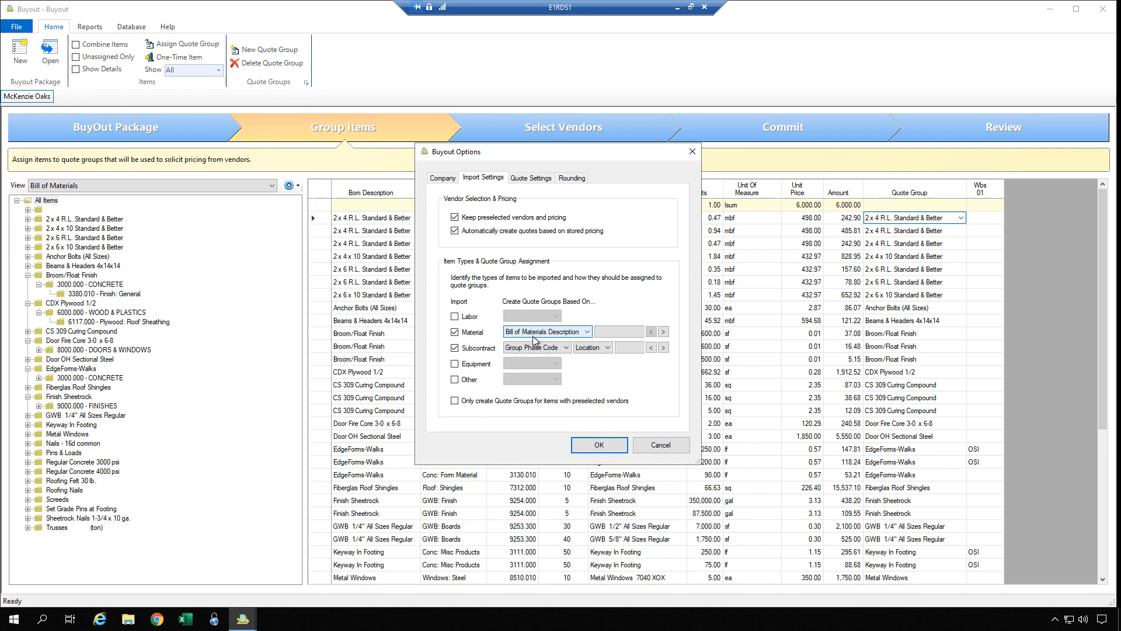
click(661, 446)
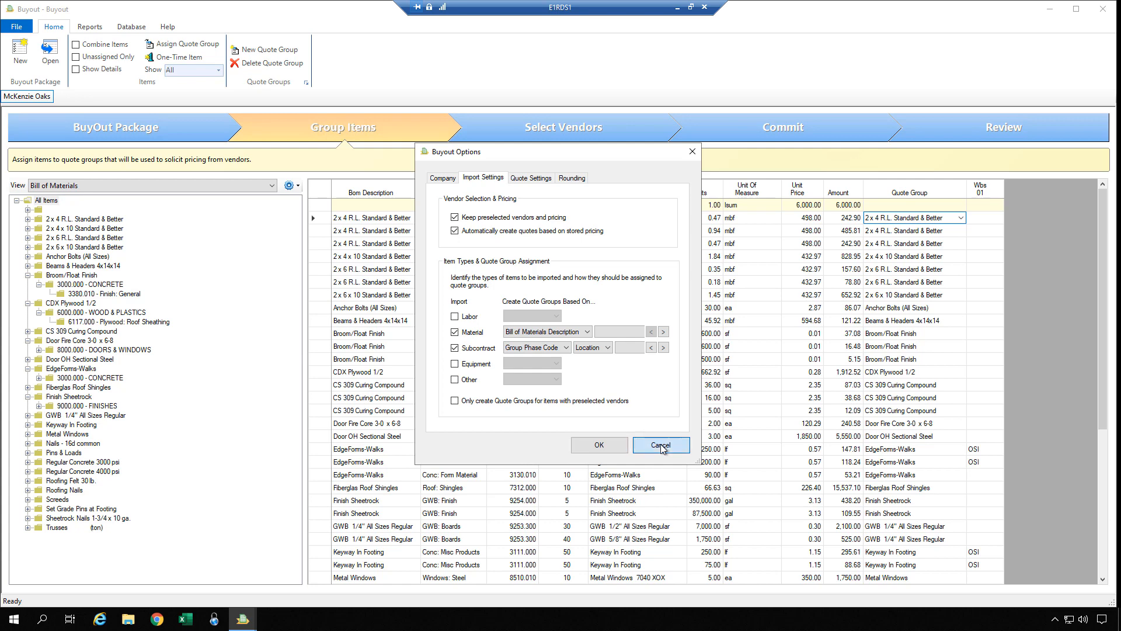
click(882, 231)
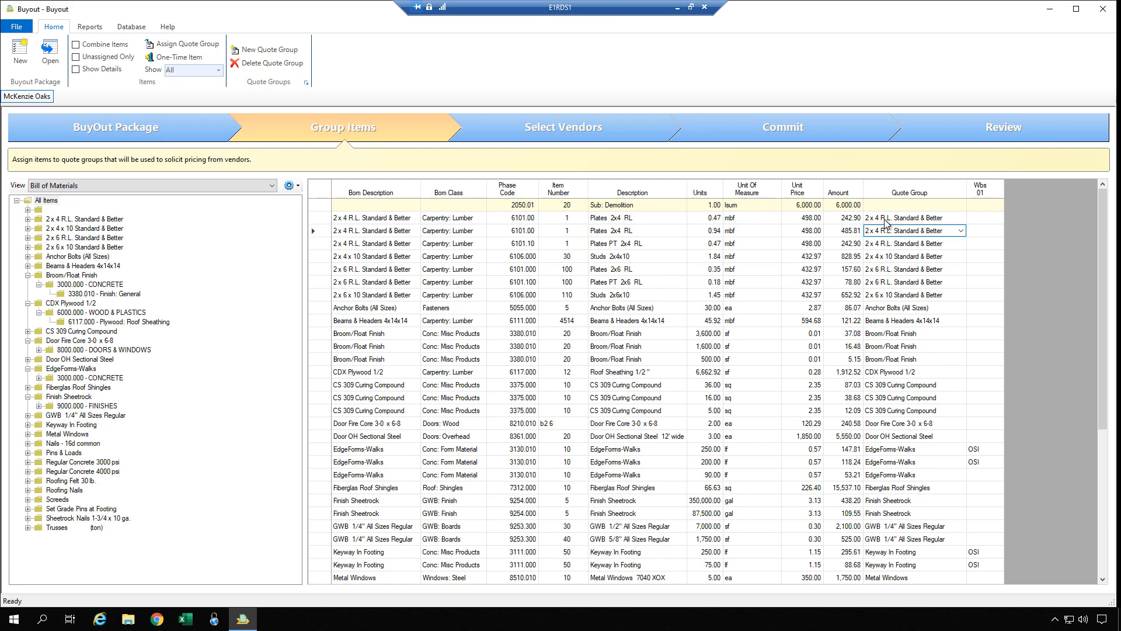
click(884, 220)
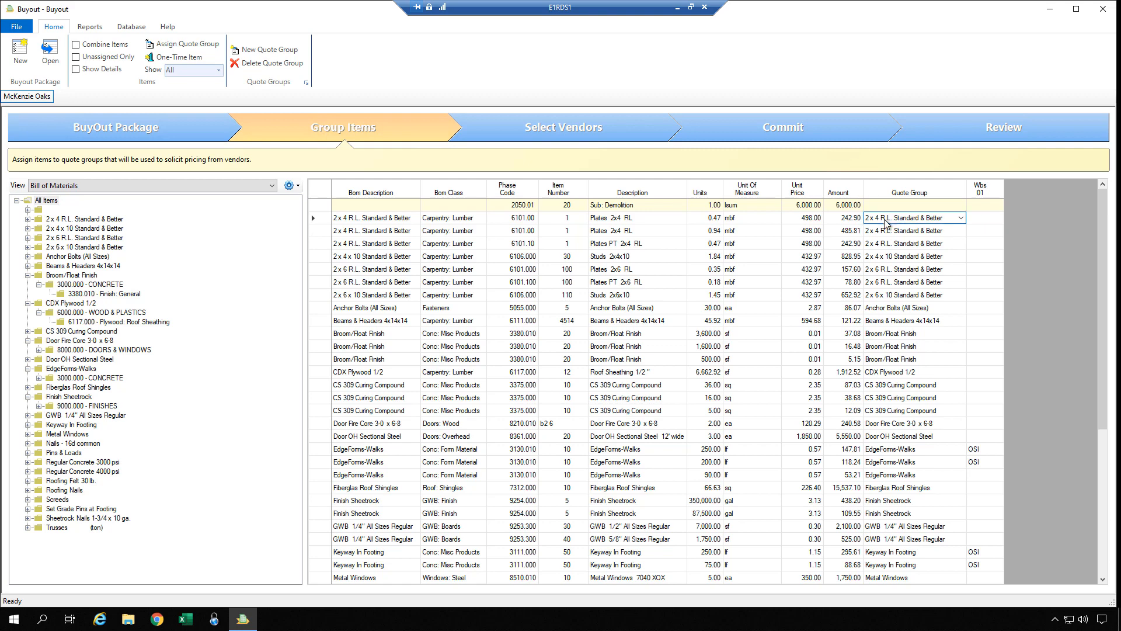
click(886, 234)
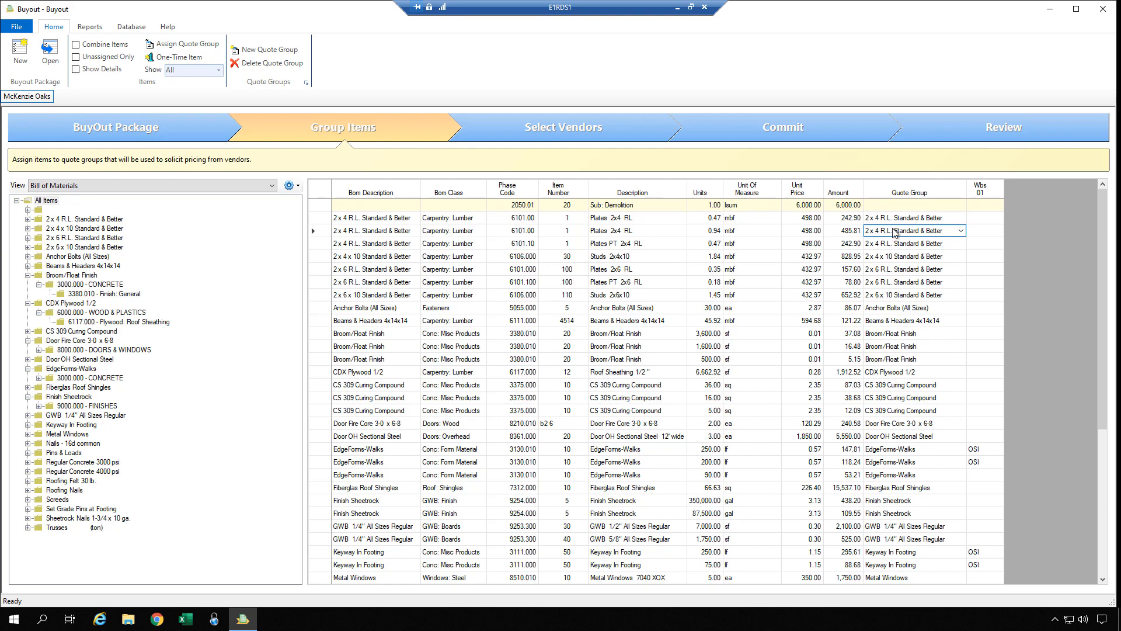
click(896, 220)
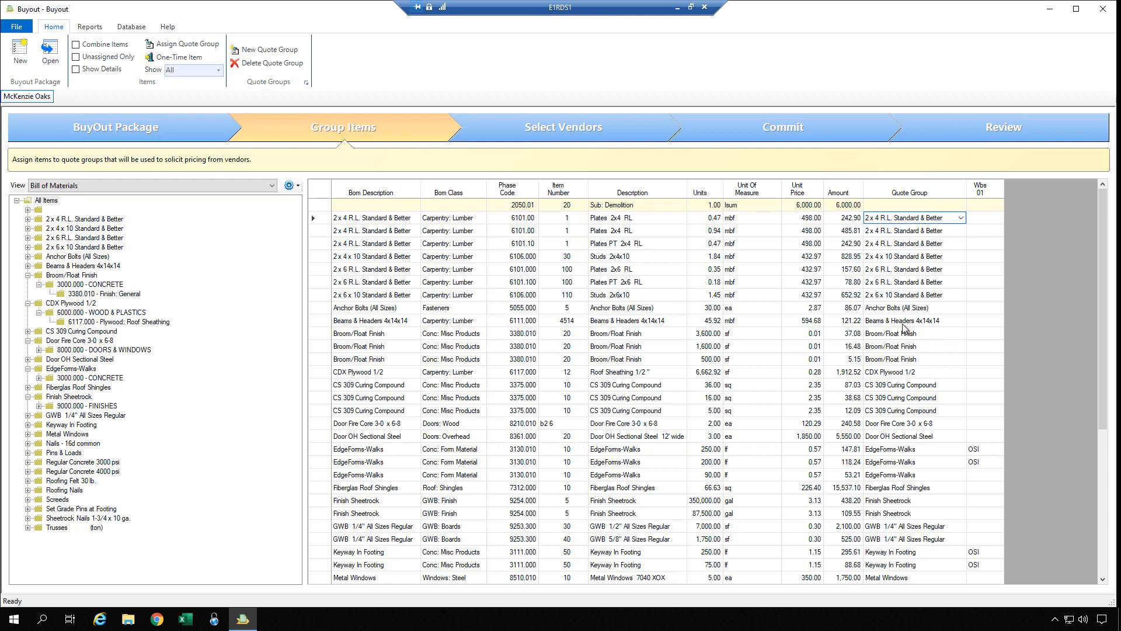
click(906, 209)
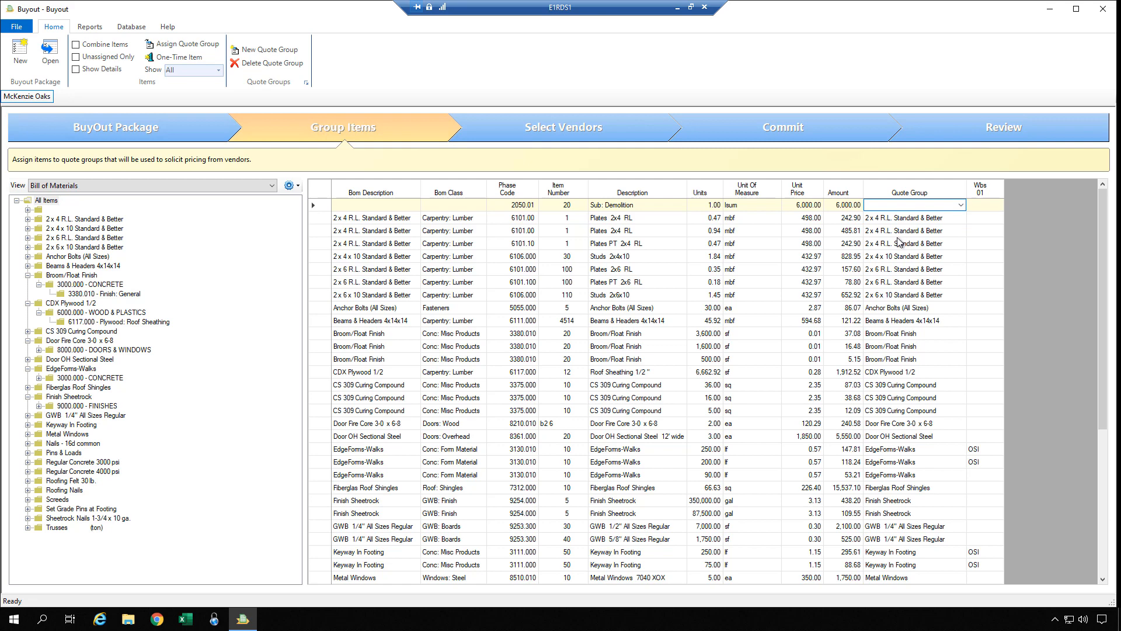
scroll(899, 241, down, 3)
scroll(899, 242, up, 3)
click(963, 207)
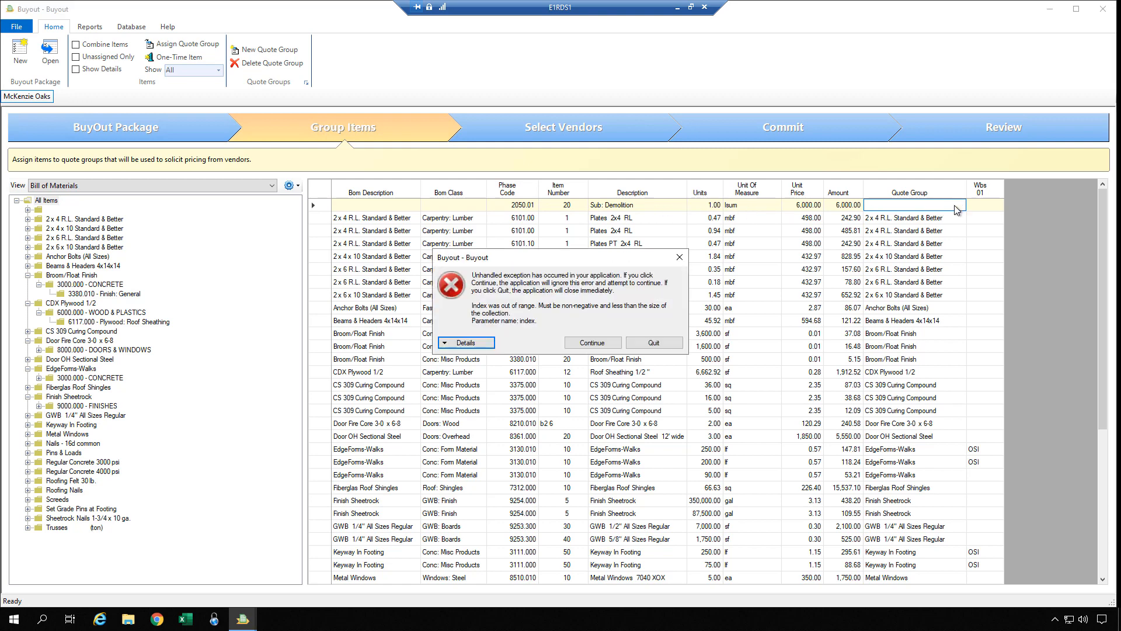
click(591, 343)
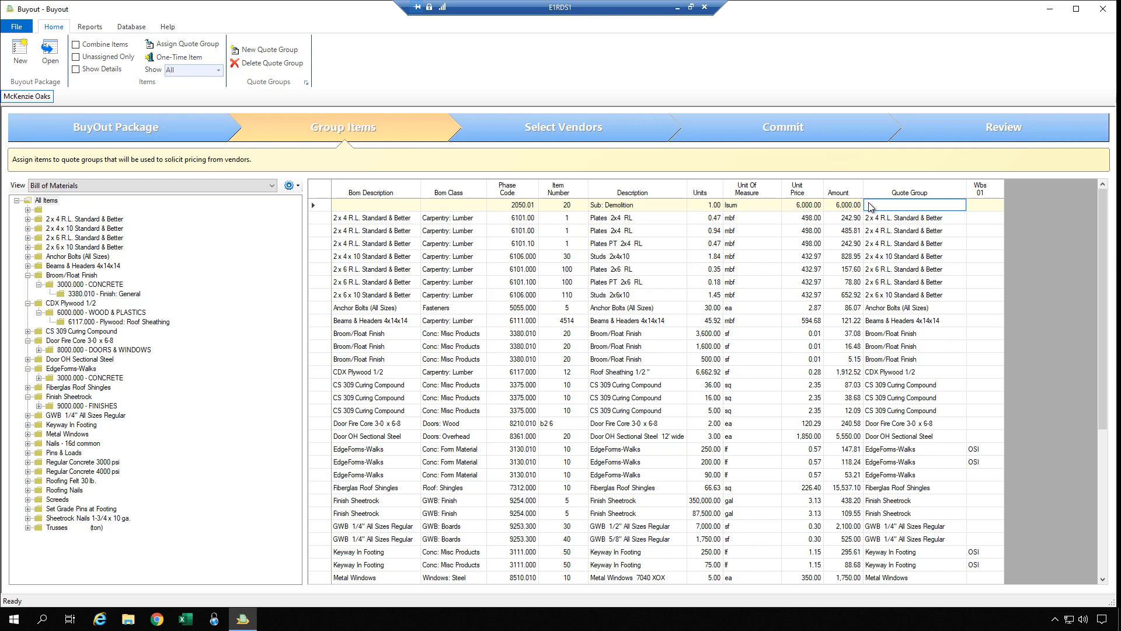
click(904, 233)
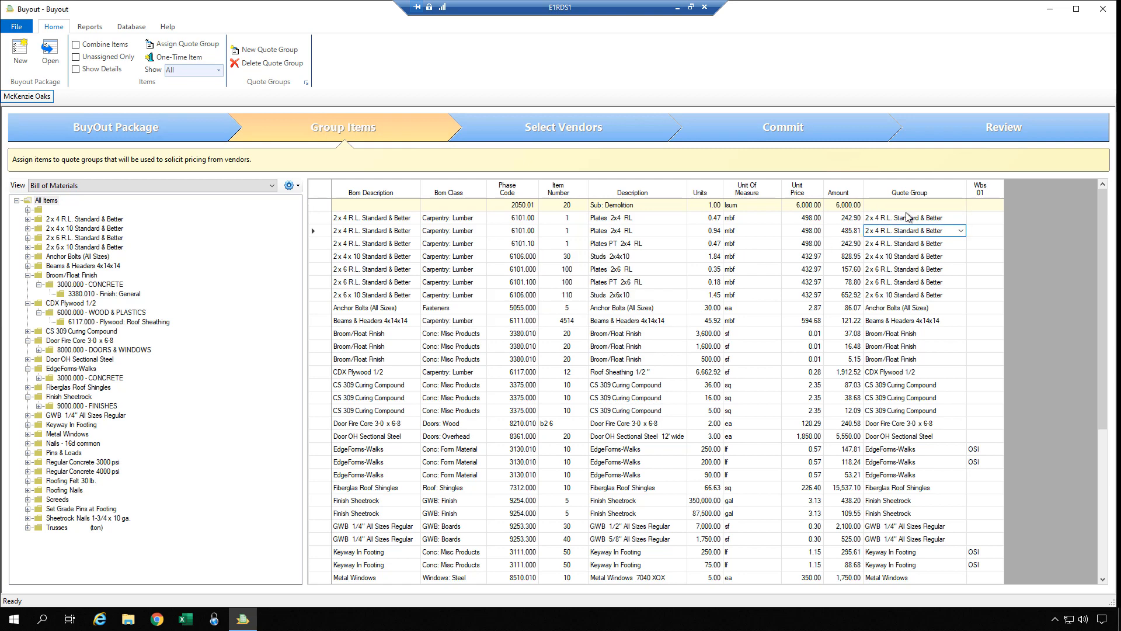
click(913, 204)
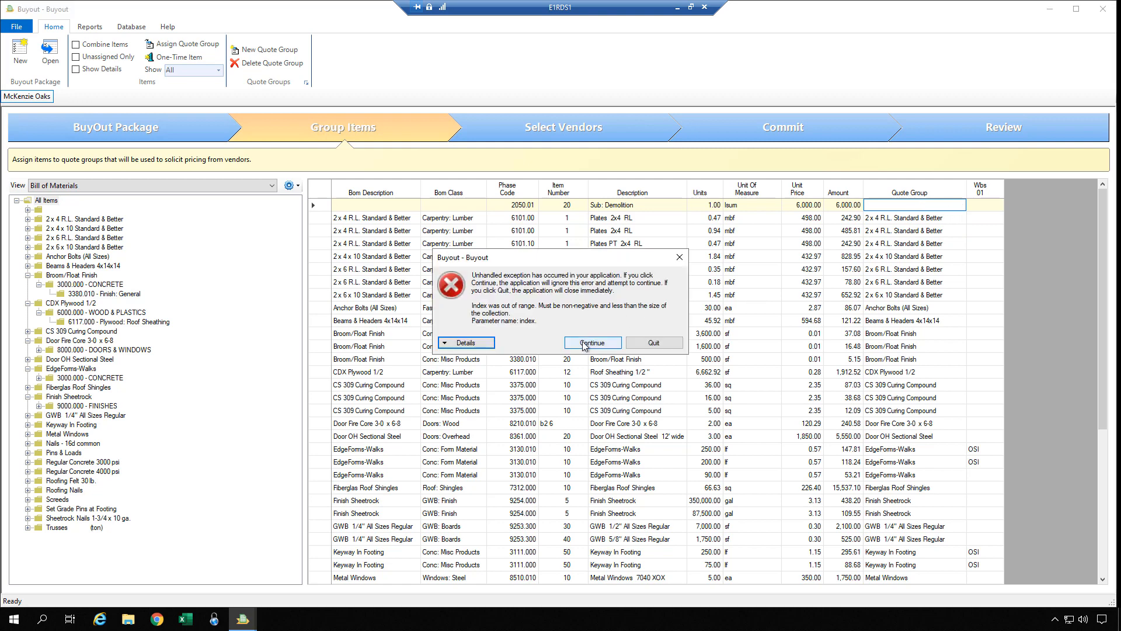
click(592, 344)
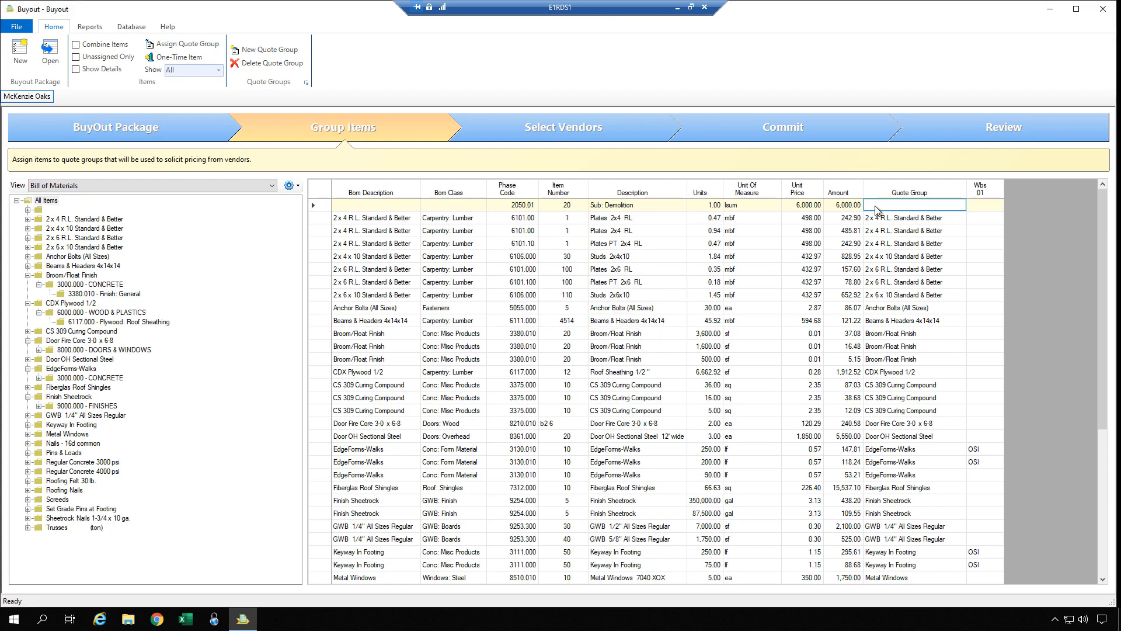
click(879, 230)
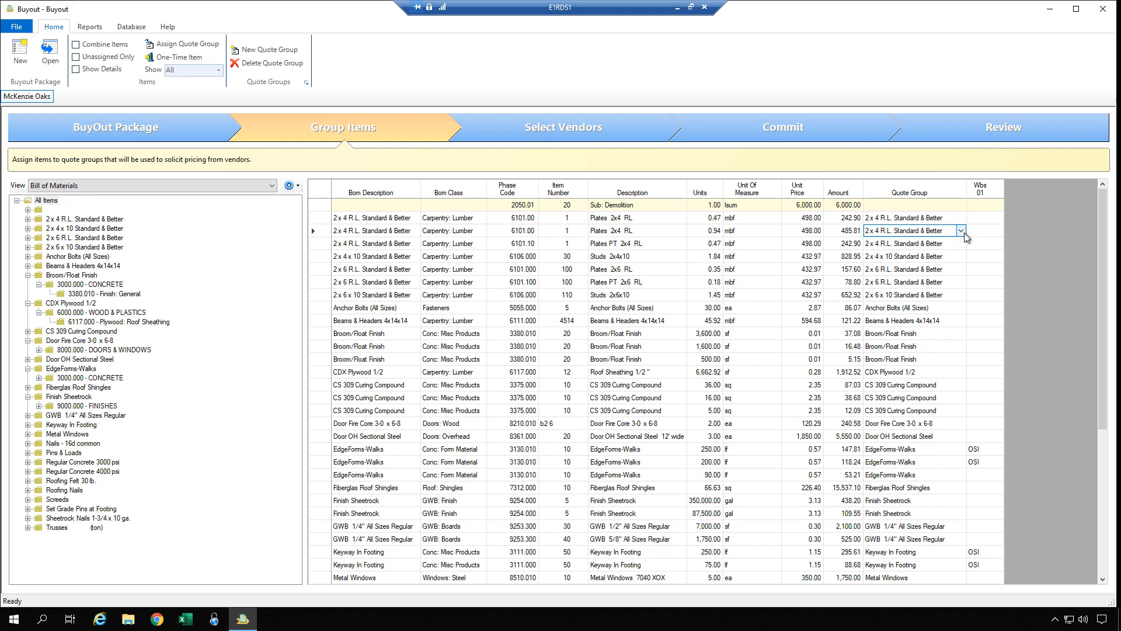
click(896, 282)
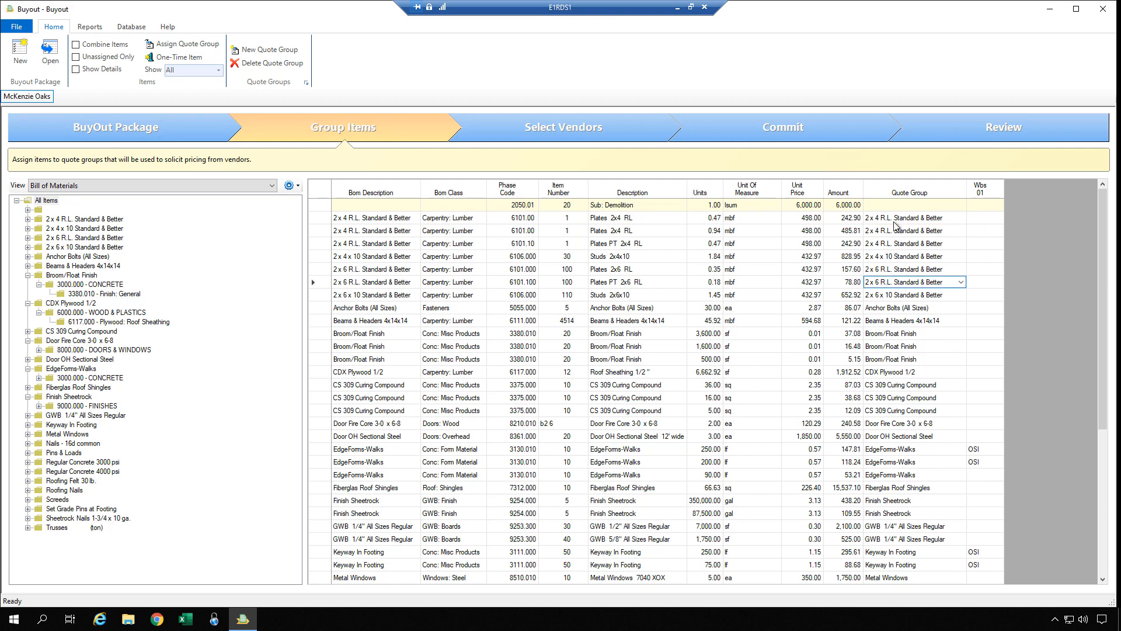
drag(896, 224, 890, 298)
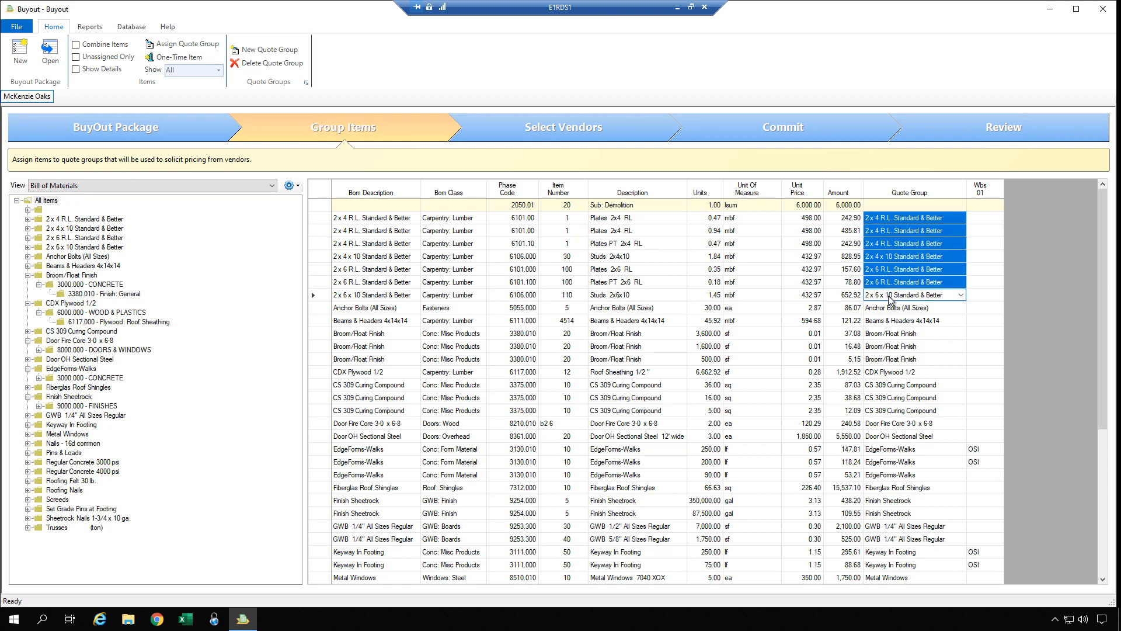
right_click(889, 297)
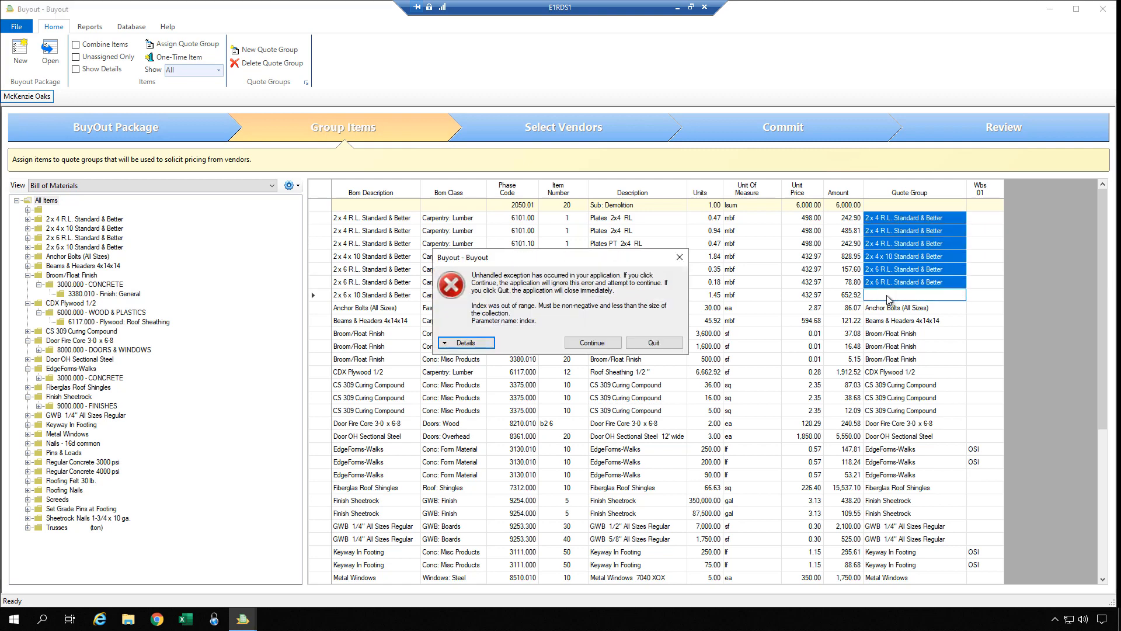
click(602, 344)
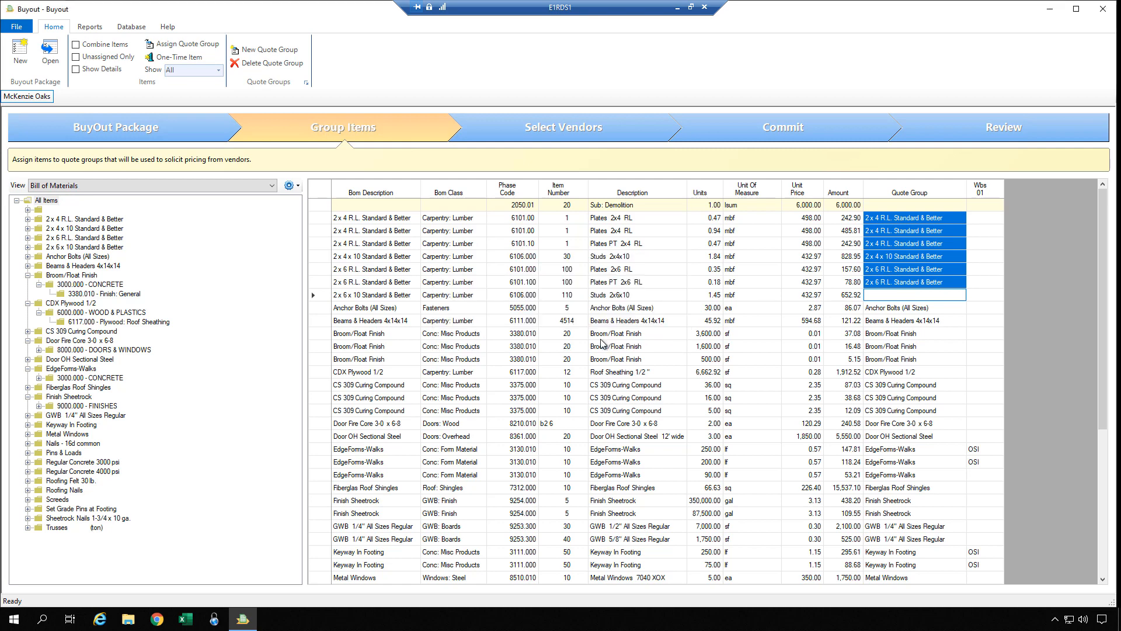
click(888, 295)
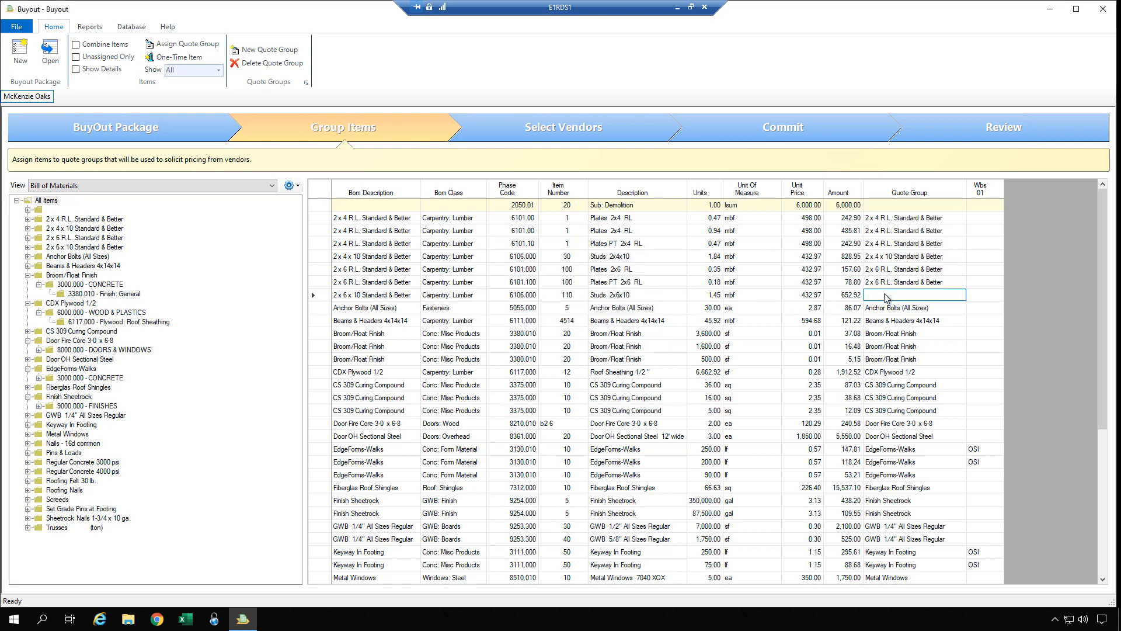
key(Return)
click(887, 297)
Switch to the Group Phase & Phase view and apply Regular Concrete 4000 psi to the concrete rows.
click(273, 186)
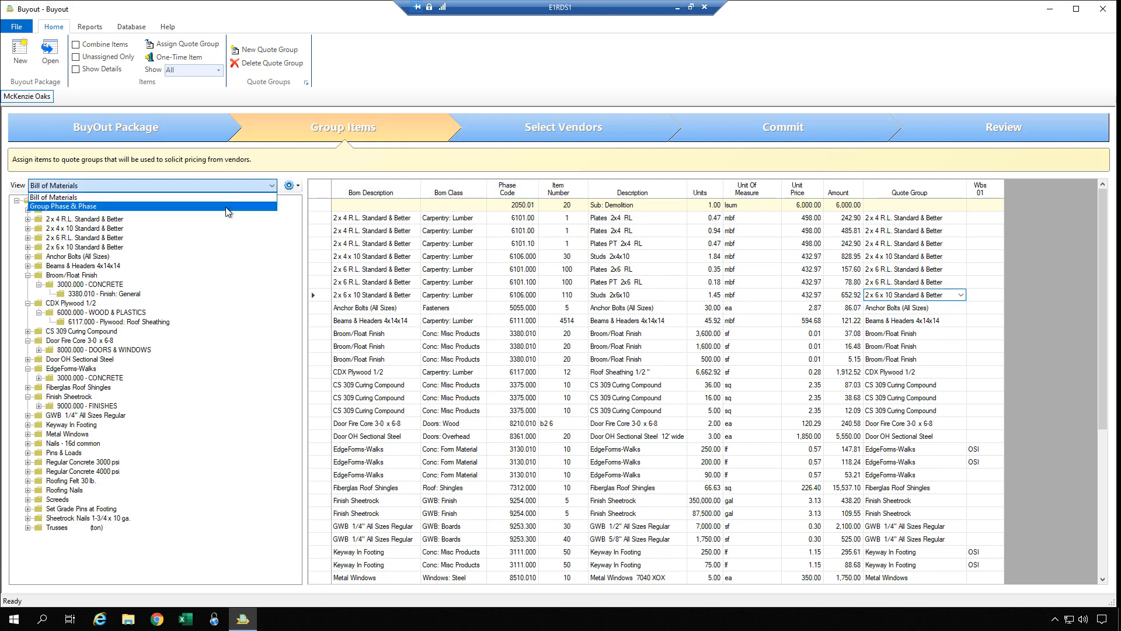
click(228, 207)
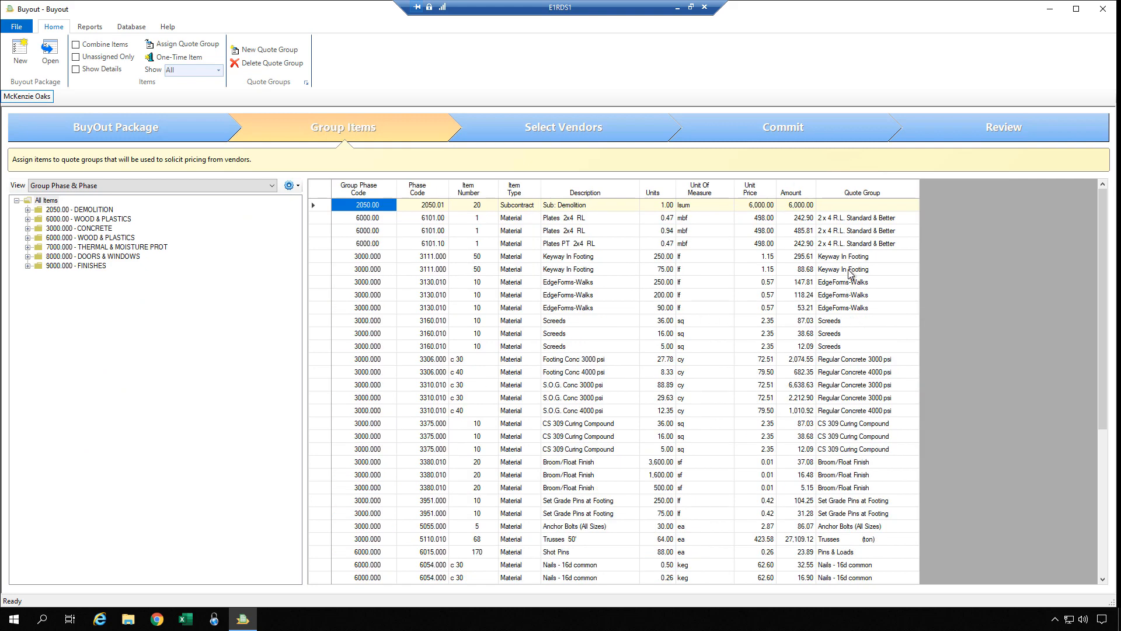
drag(845, 359, 842, 410)
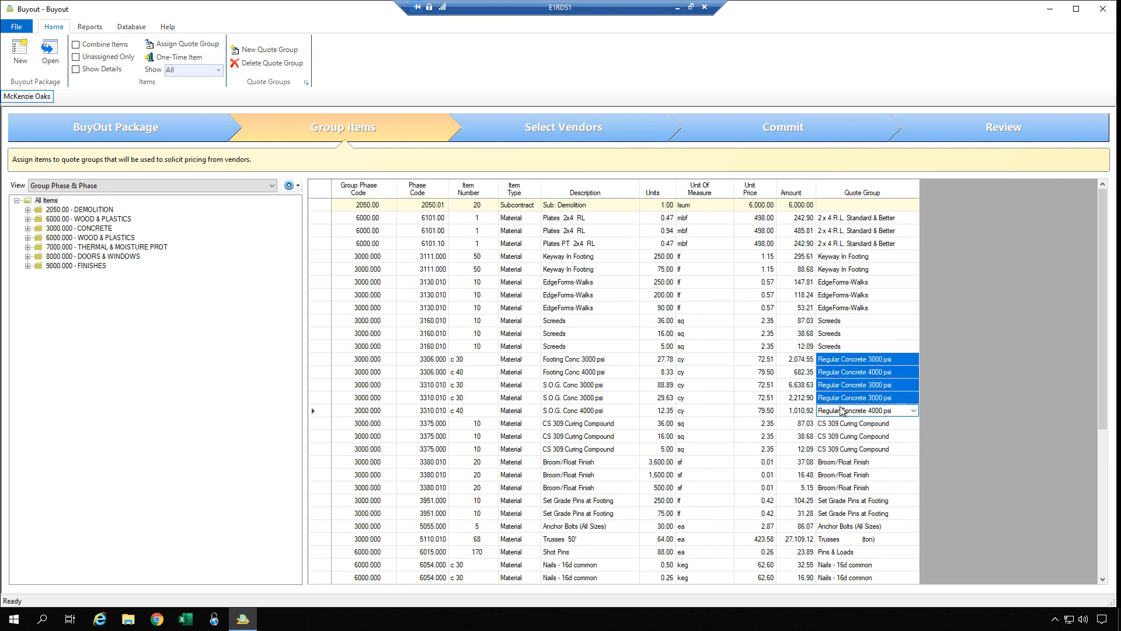
click(839, 411)
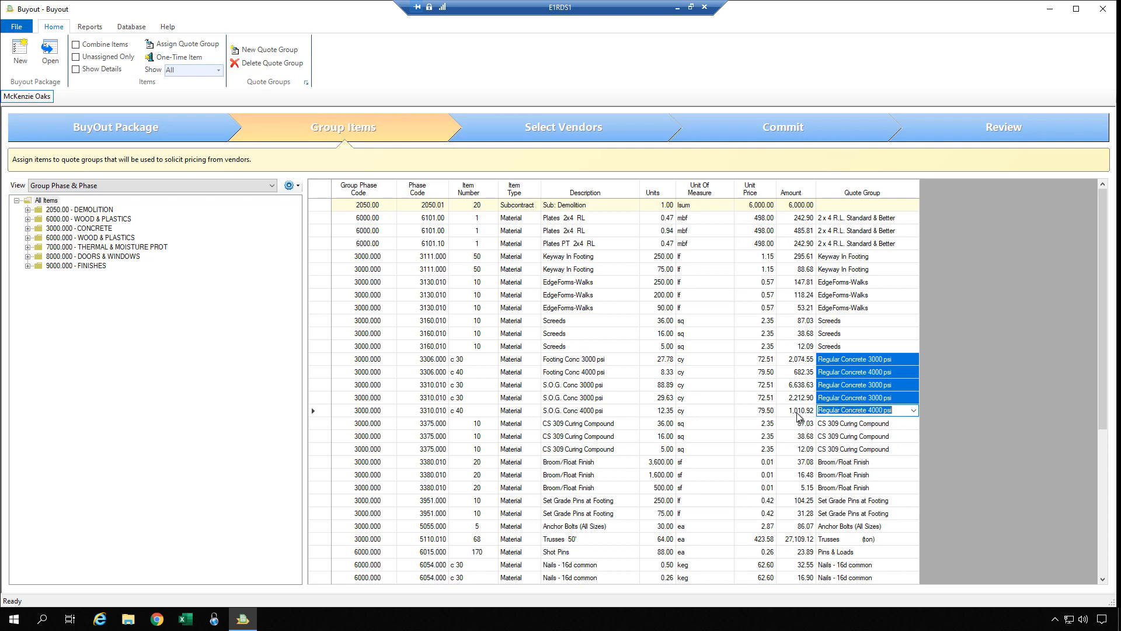
click(812, 410)
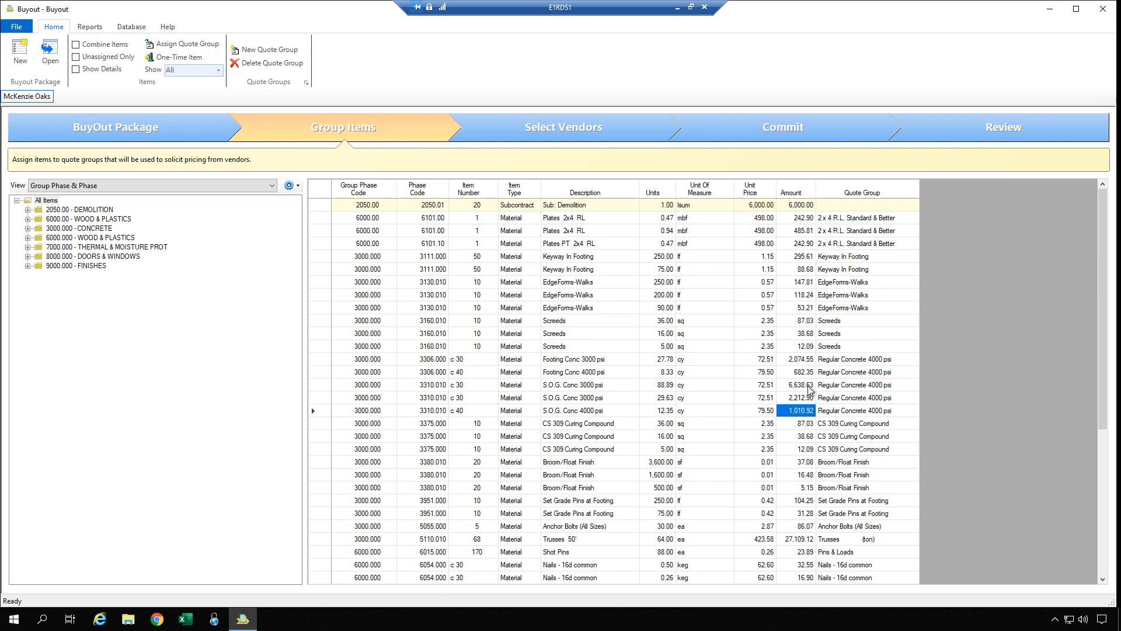
Blank out the quote group on all five Footing Conc and S.O.G. Conc rows.
click(844, 362)
drag(841, 385, 838, 412)
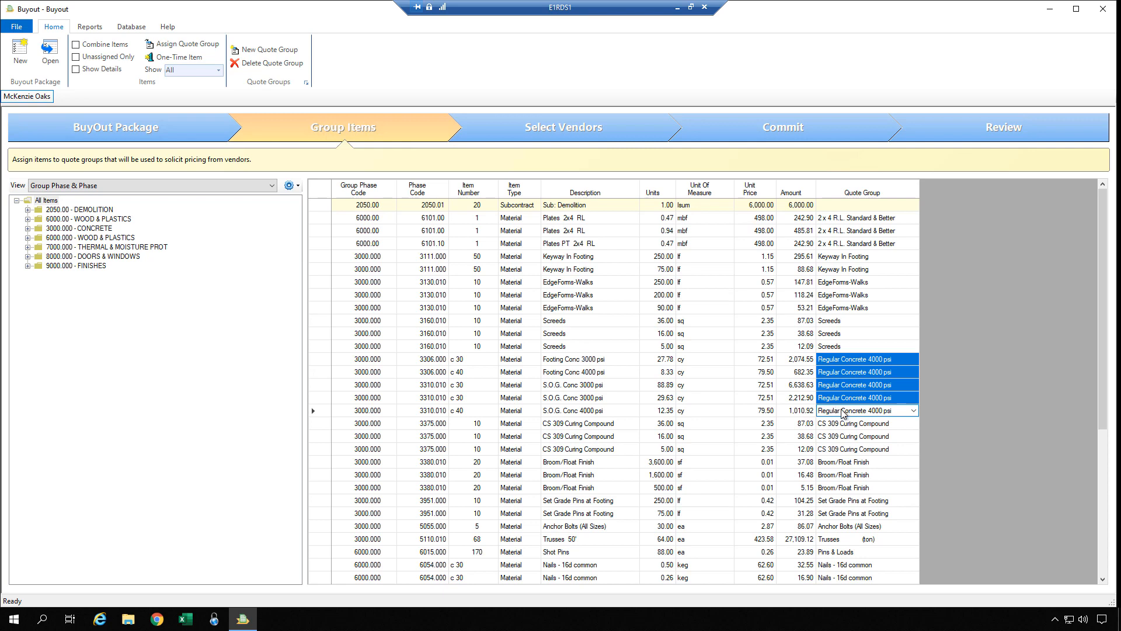
click(843, 411)
key(BackSpace)
key(Return)
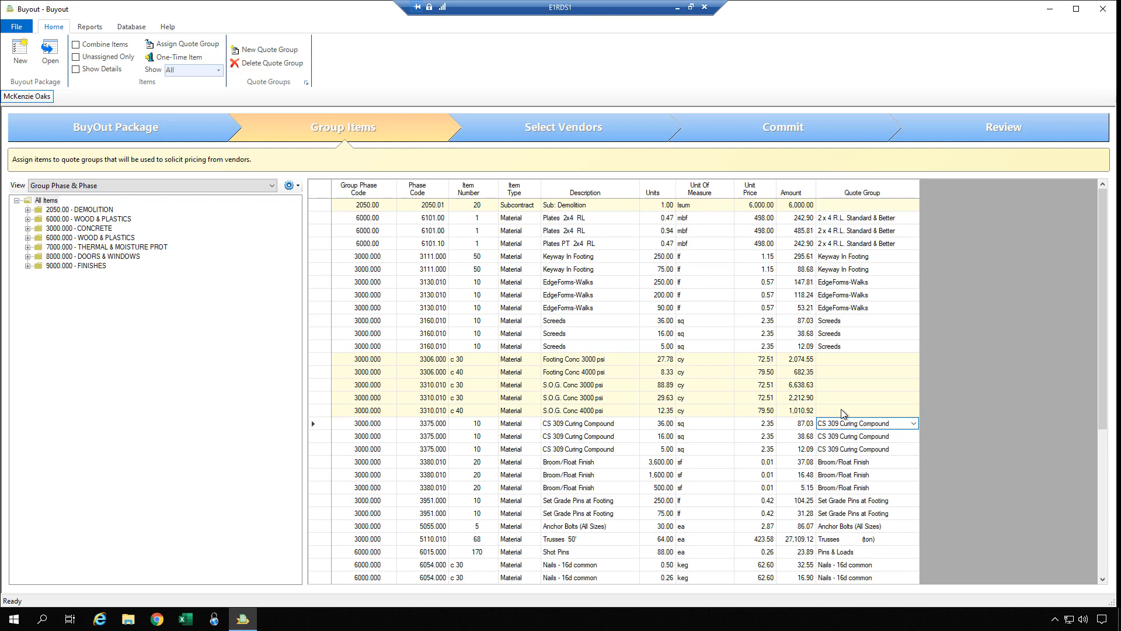
Select the Footing Conc and S.O.G. Conc quote group cells and browse the quote group list.
key(Up)
key(Up)
key(Up)
key(Up)
key(Up)
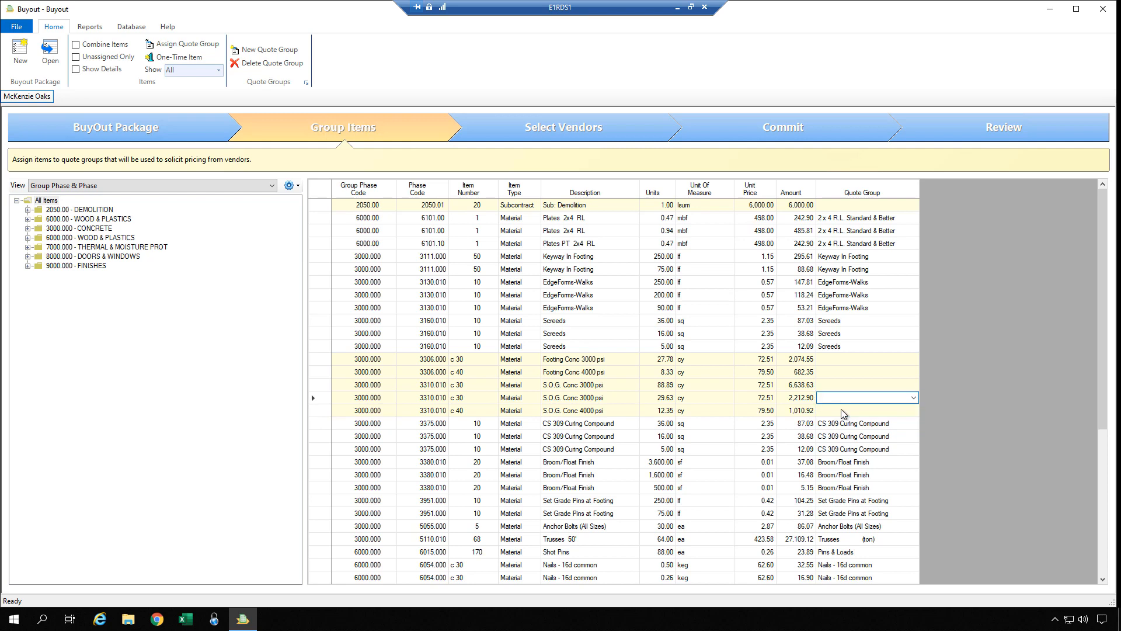
click(840, 373)
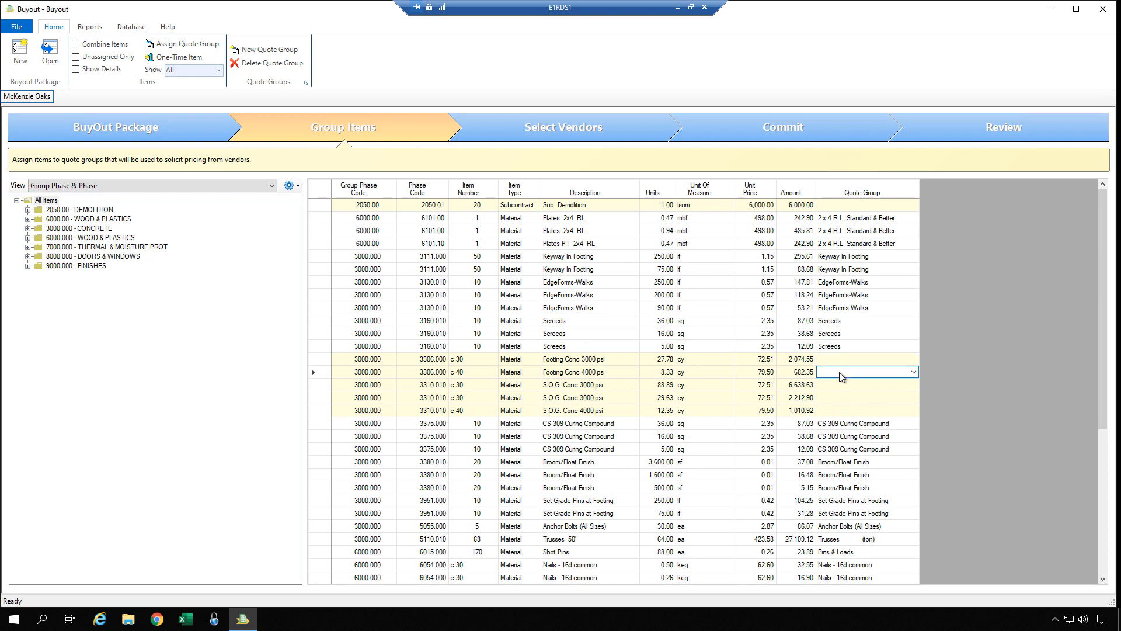
click(913, 372)
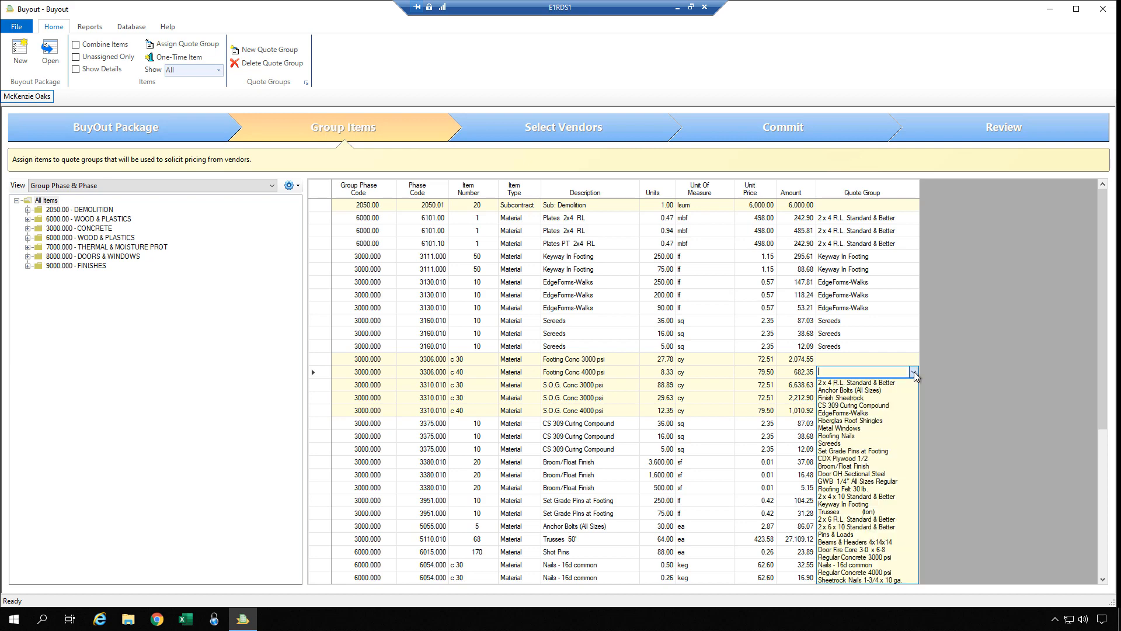
click(913, 372)
click(838, 359)
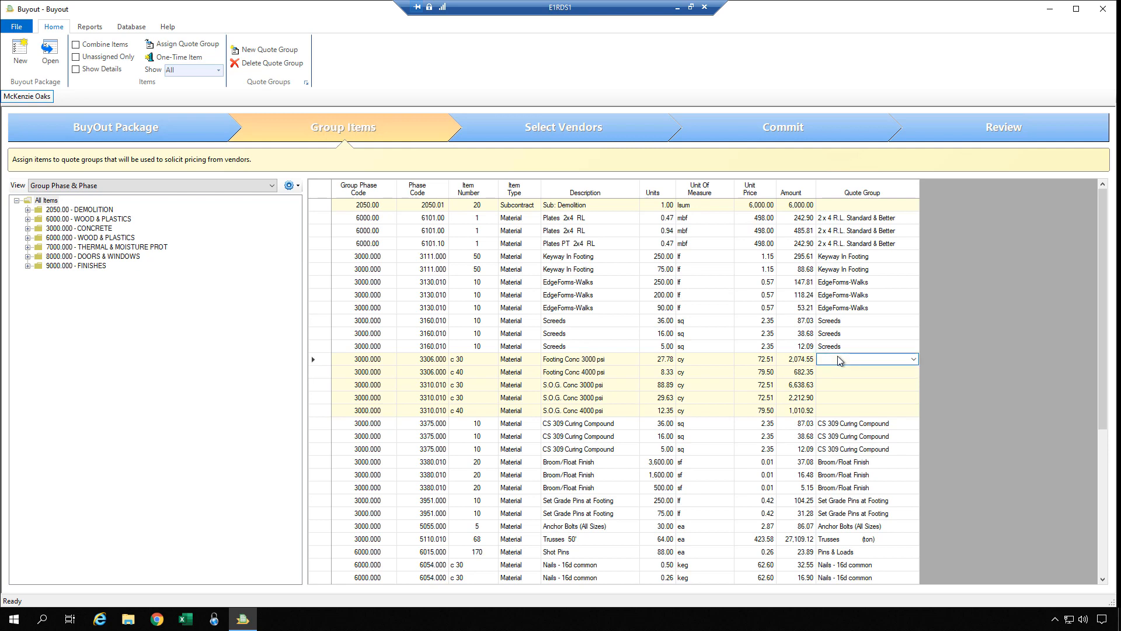
mouse_move(837, 359)
mouse_down()
mouse_move(836, 411)
mouse_move(836, 380)
mouse_up()
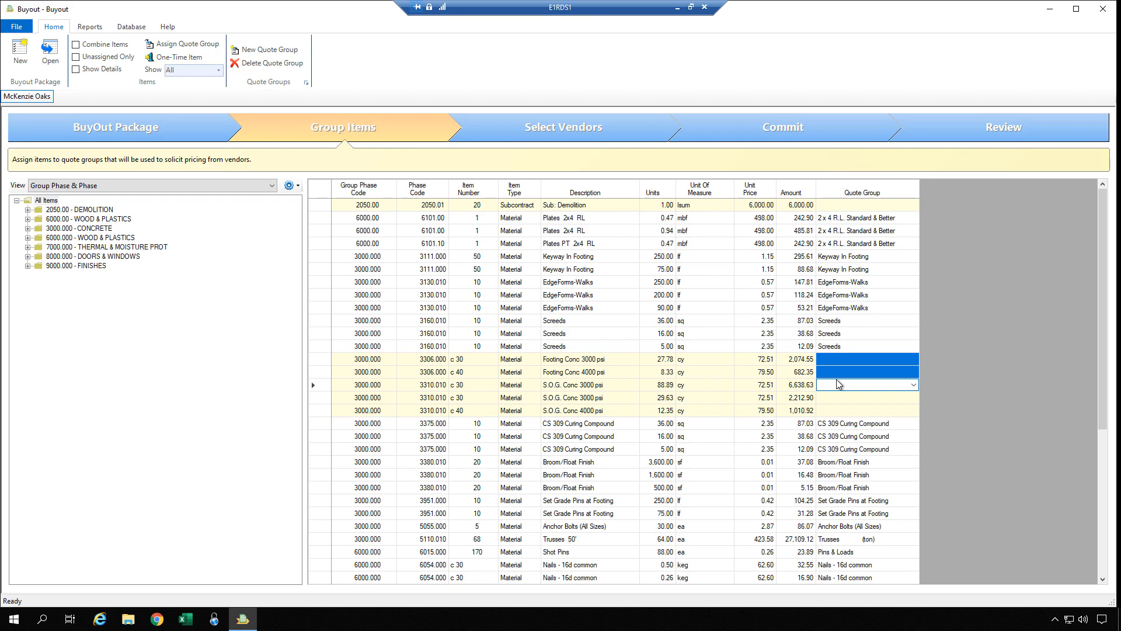
click(914, 385)
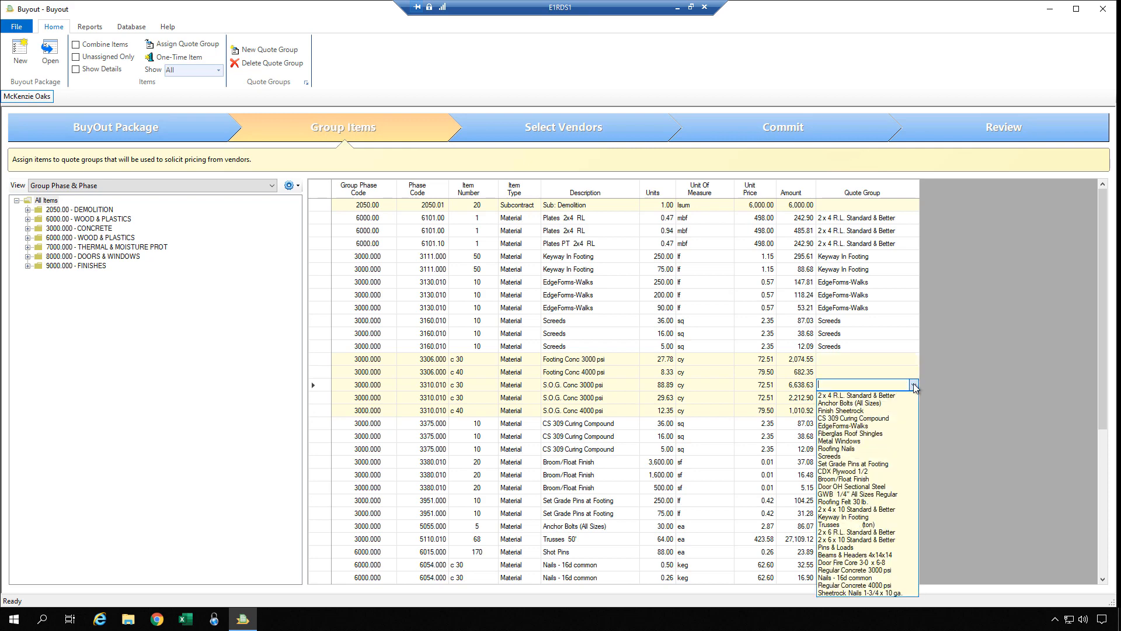
click(819, 380)
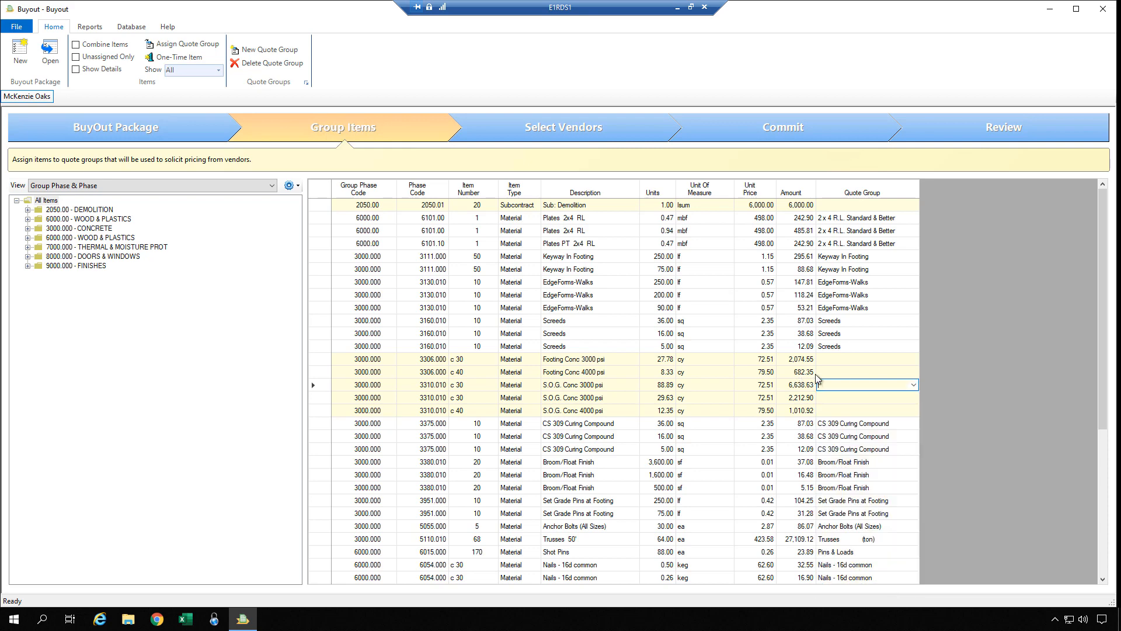
Assign EdgeForms-Walks to both Footing Conc rows and the first S.O.G. Conc 3000 psi row.
drag(832, 361, 831, 388)
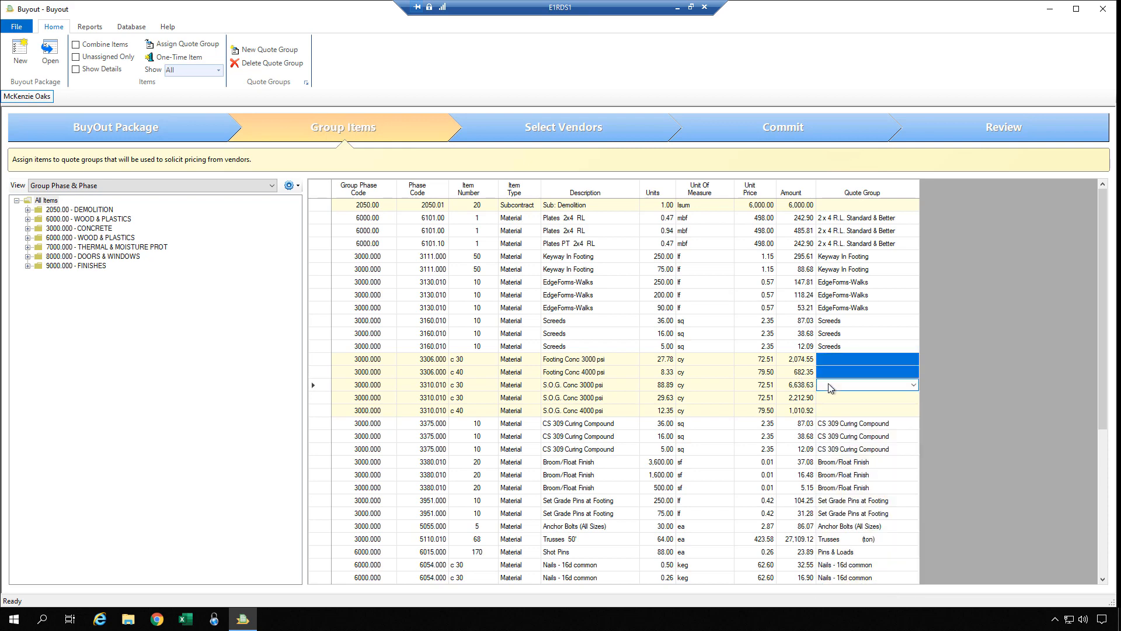
click(915, 385)
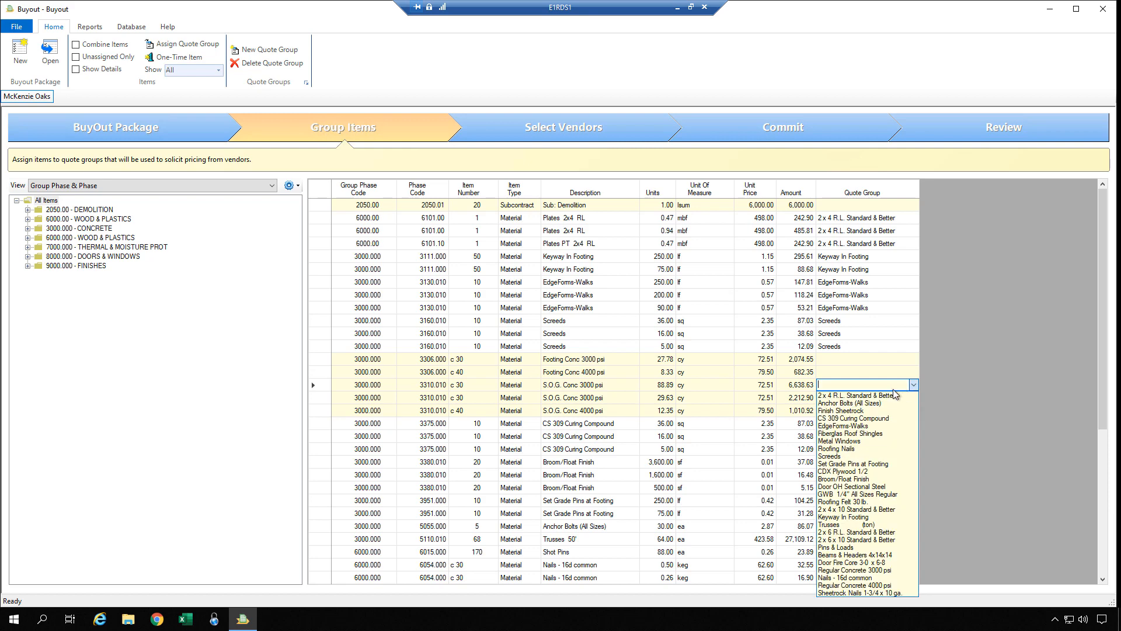
click(798, 385)
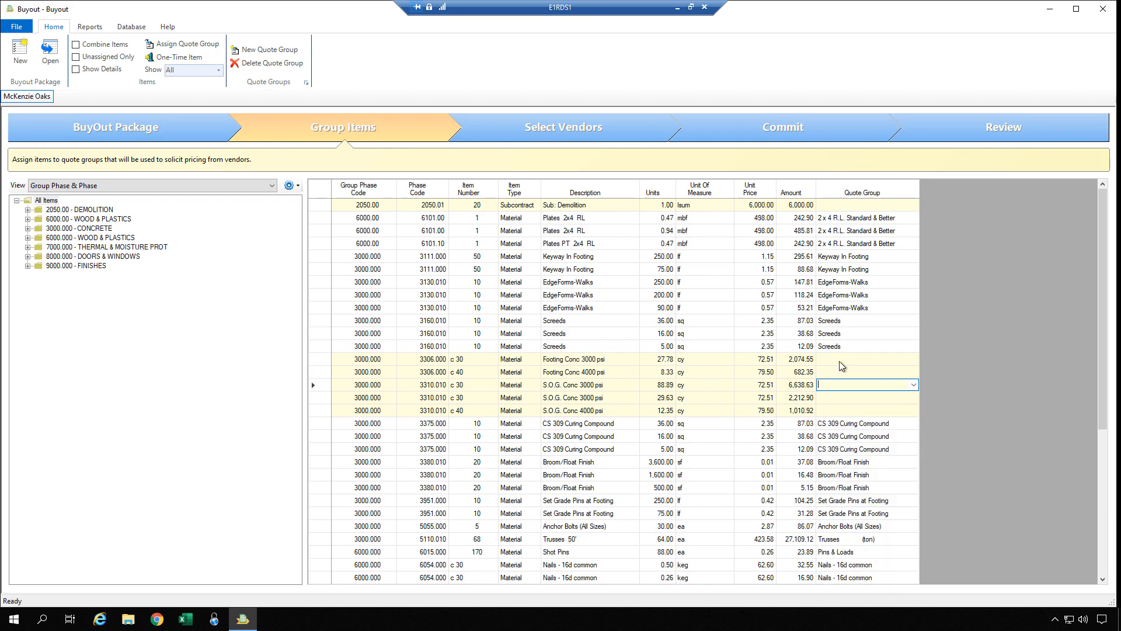
drag(843, 360, 843, 387)
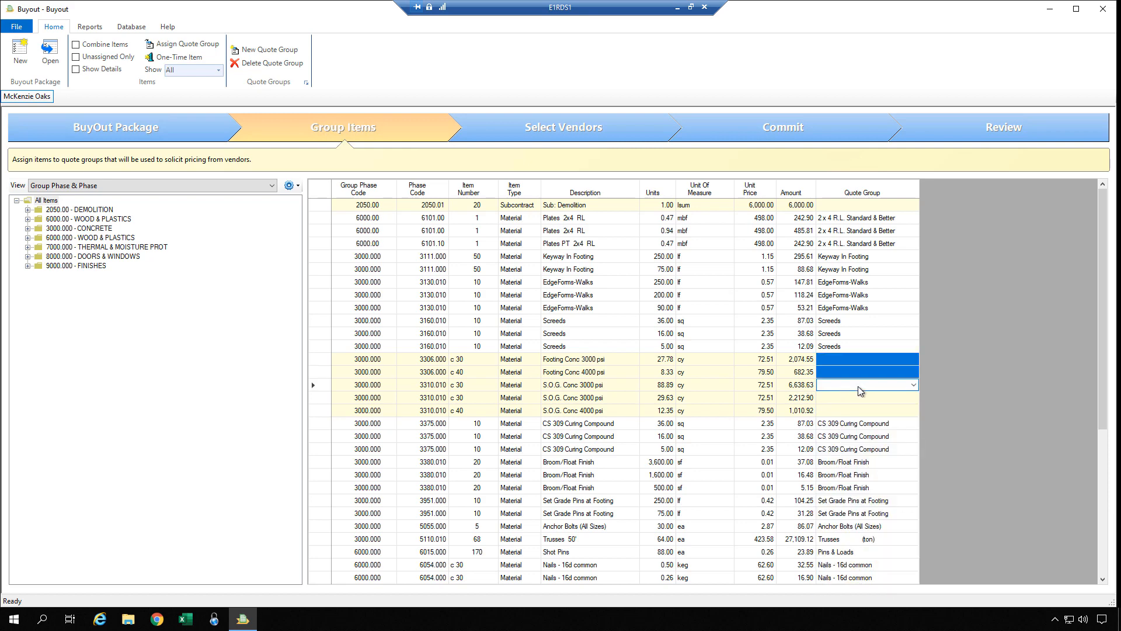
click(914, 384)
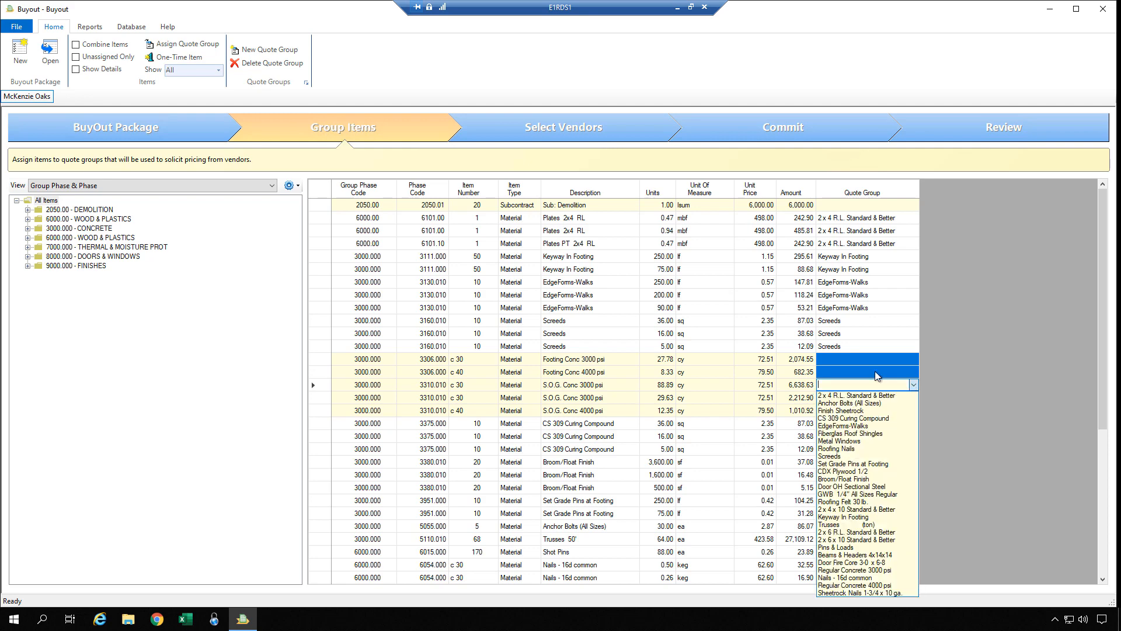
click(850, 425)
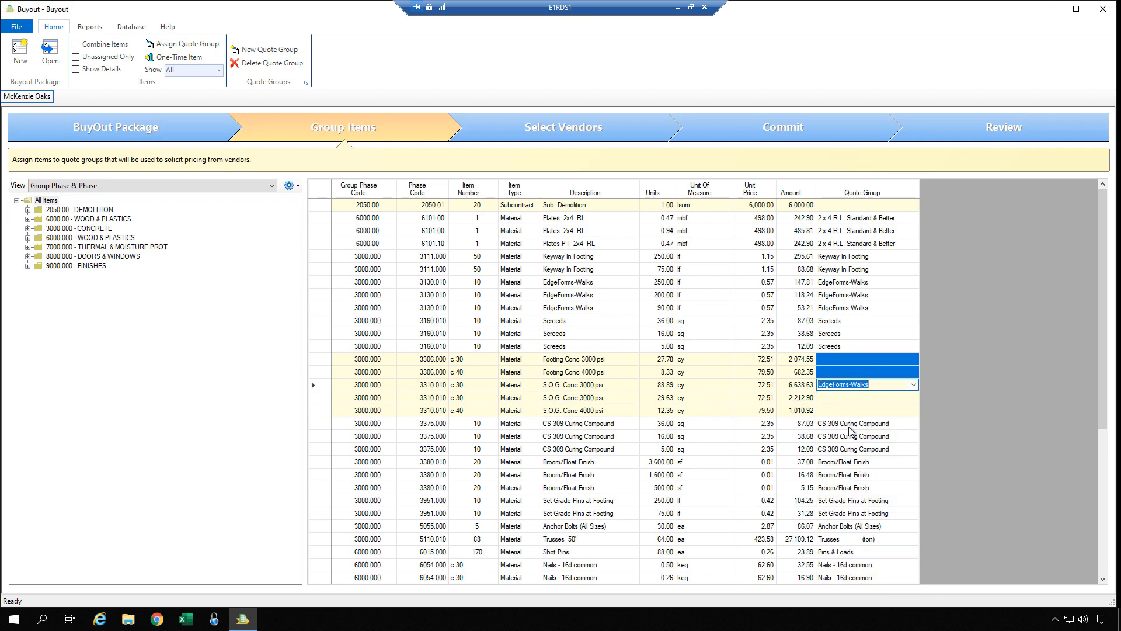
key(Return)
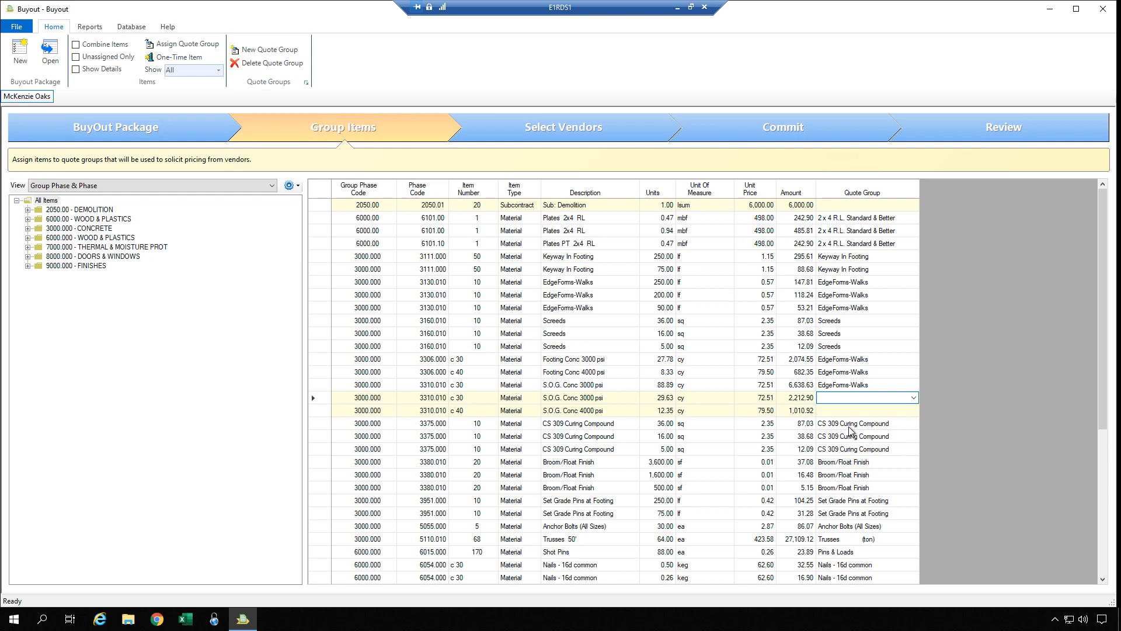
Enter 'New Quote Group' for the second S.O.G. Conc 3000 psi row, then bring up Add Quote Group.
click(852, 412)
click(843, 400)
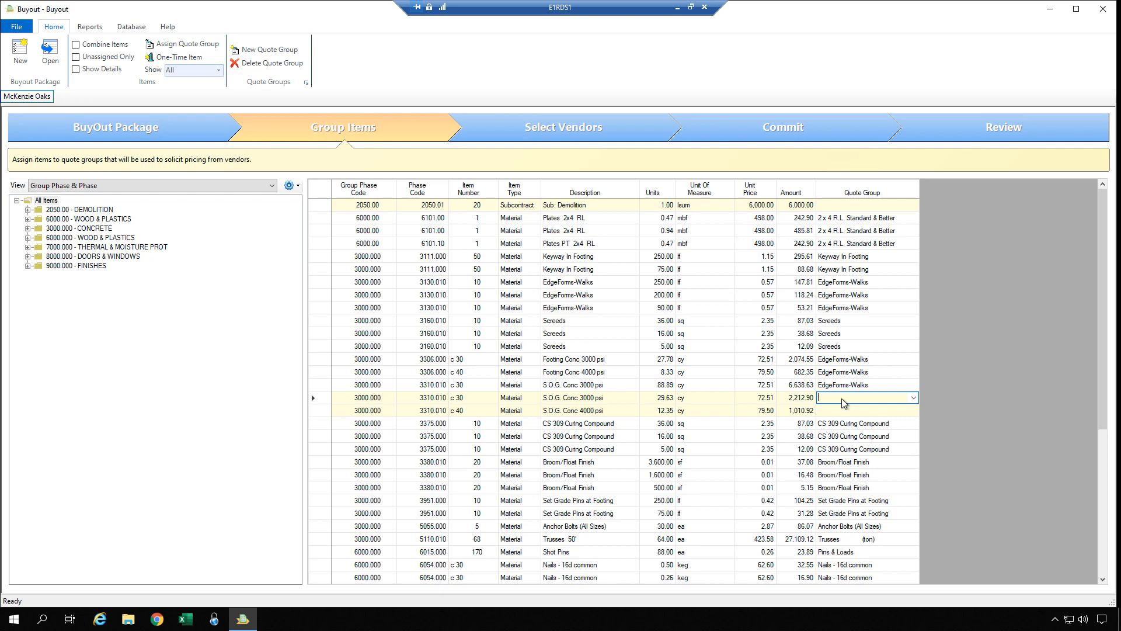
text(New Qute )
text(te Group)
key(Return)
key(Down)
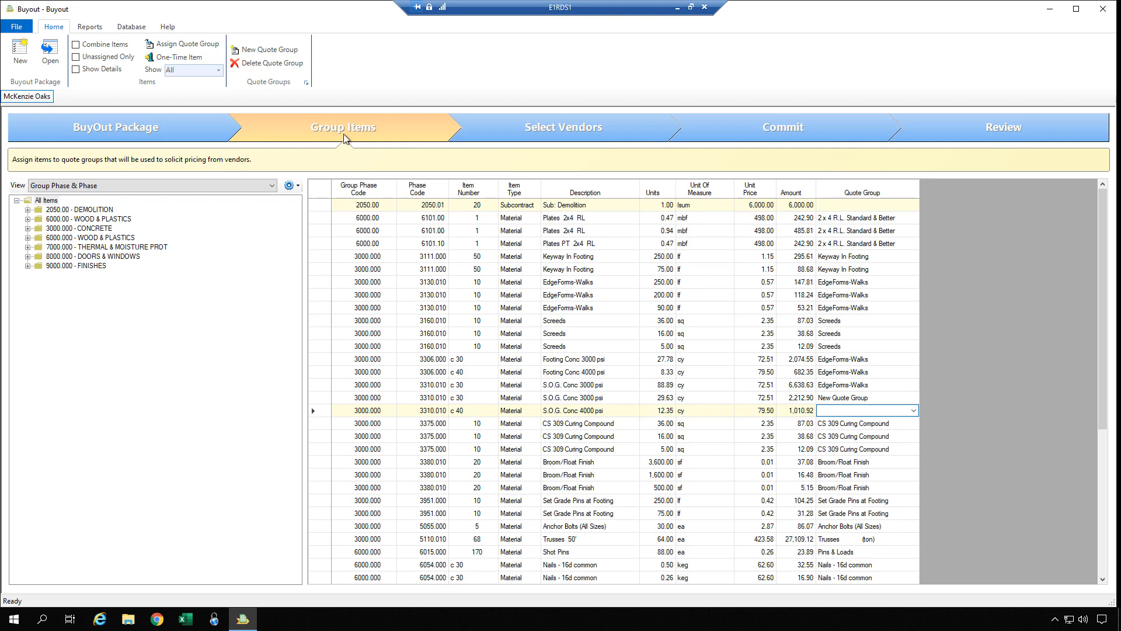
click(258, 51)
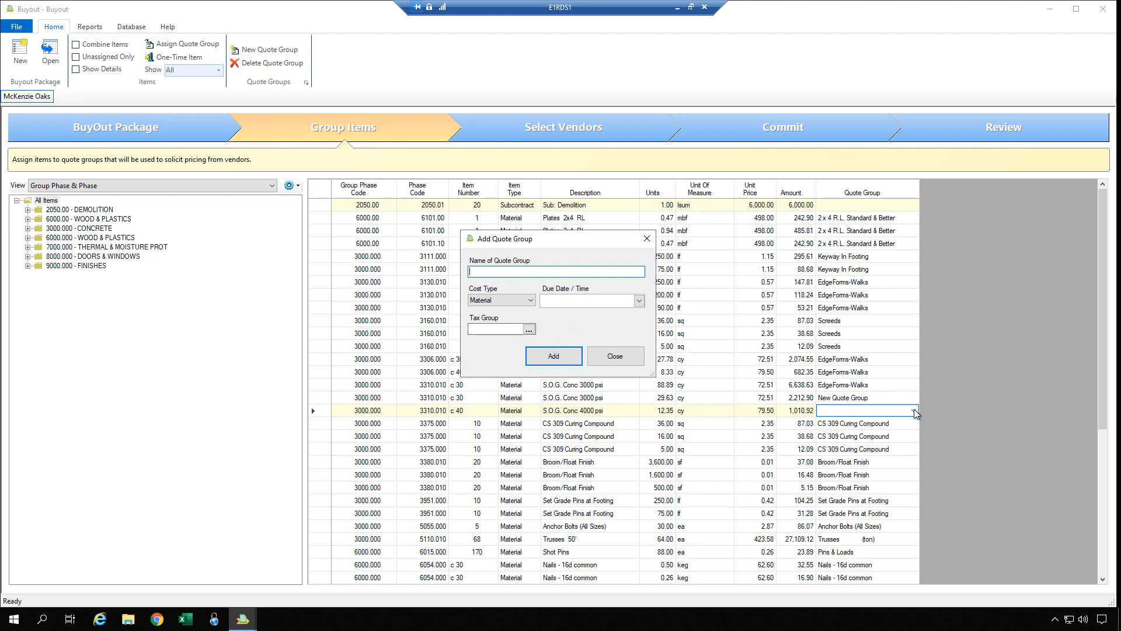
Close Add Quote Group, then cancel Assign Quote Group after choosing Create a new Quote Group.
click(632, 361)
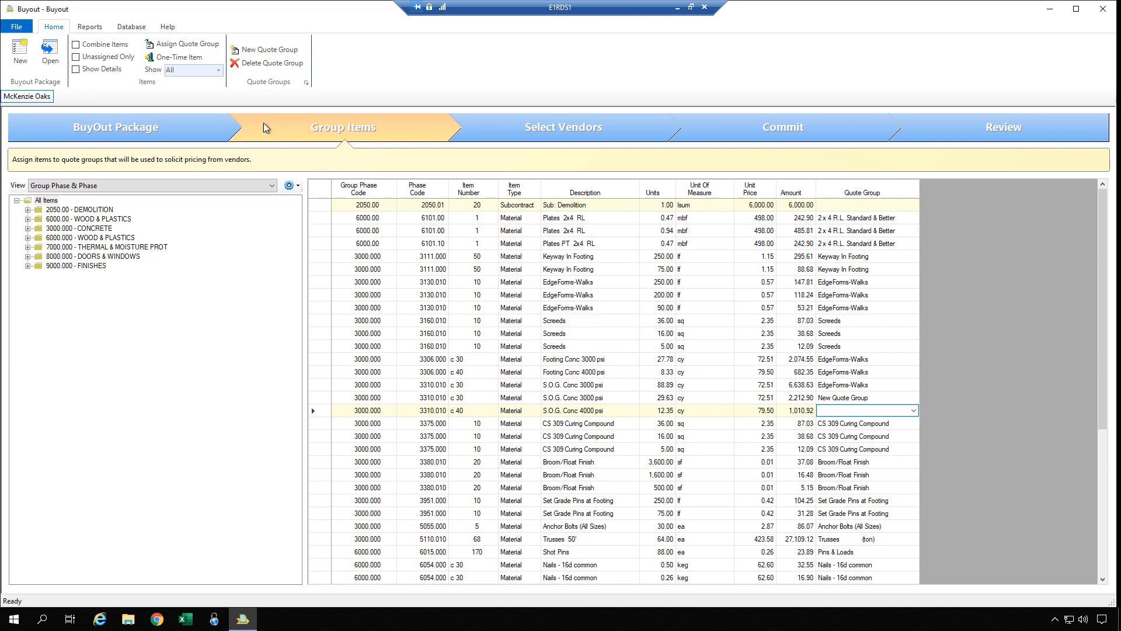
click(183, 49)
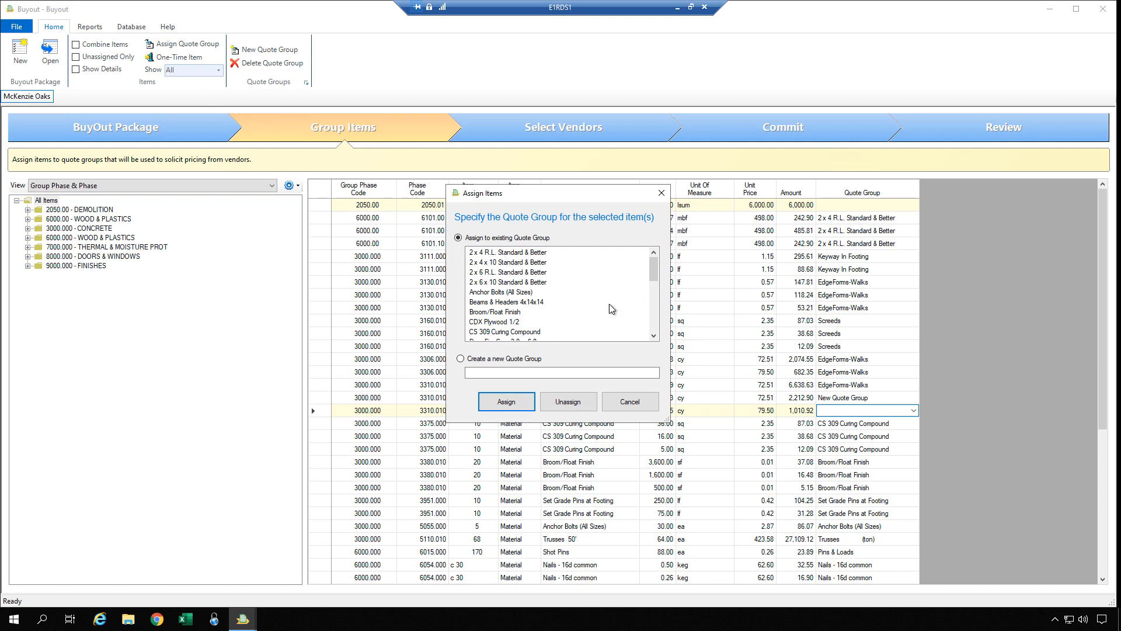
scroll(643, 275, down, 5)
scroll(640, 260, up, 5)
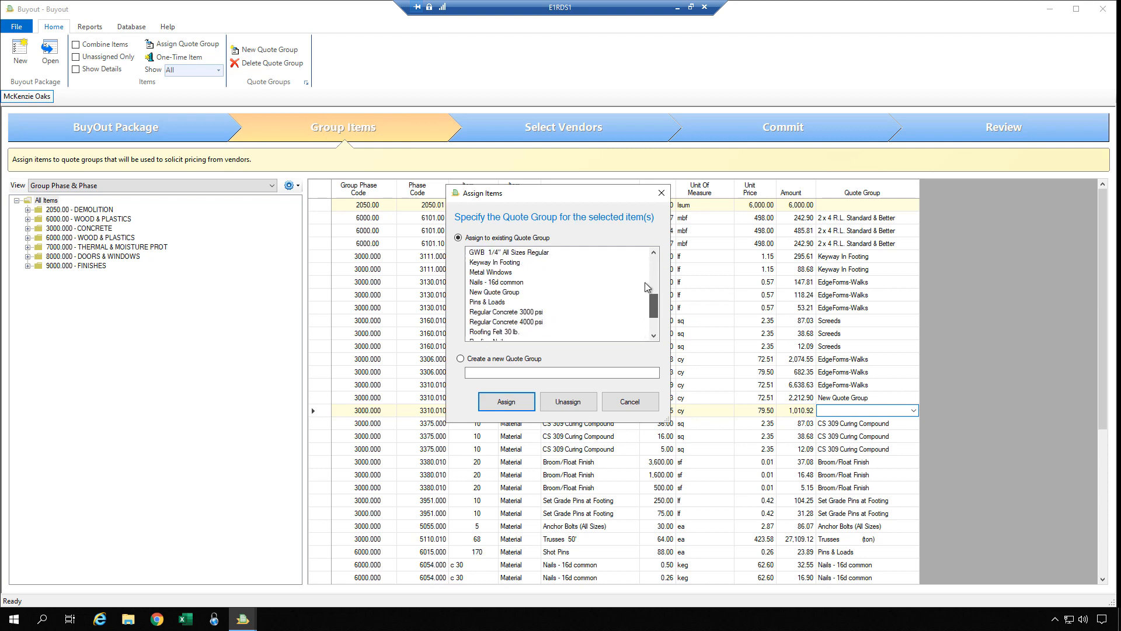
click(460, 359)
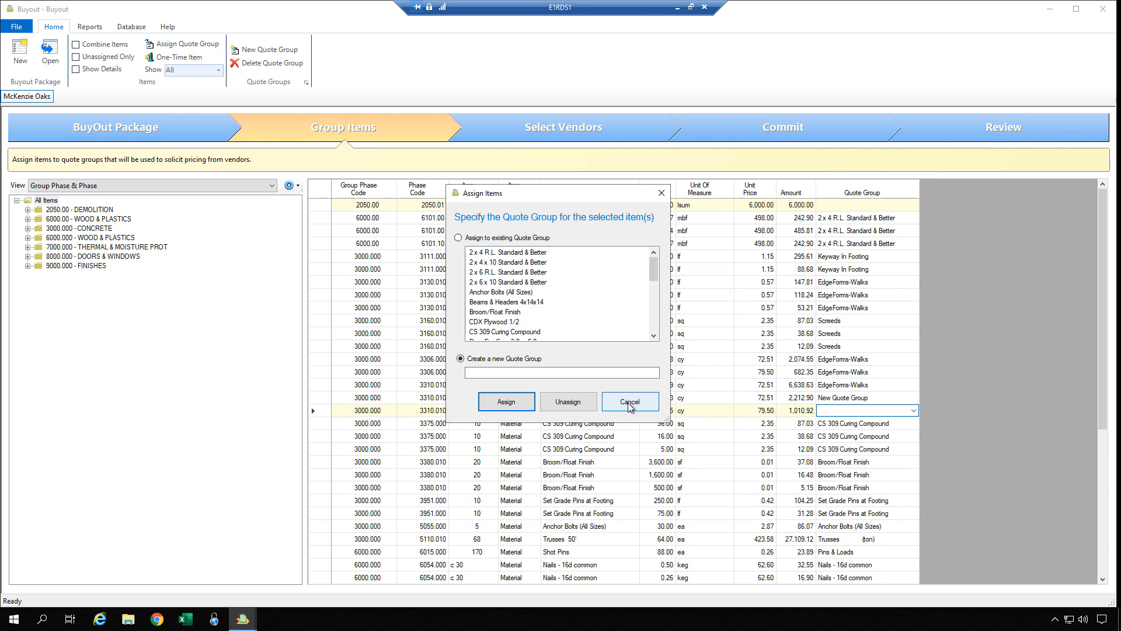
click(627, 403)
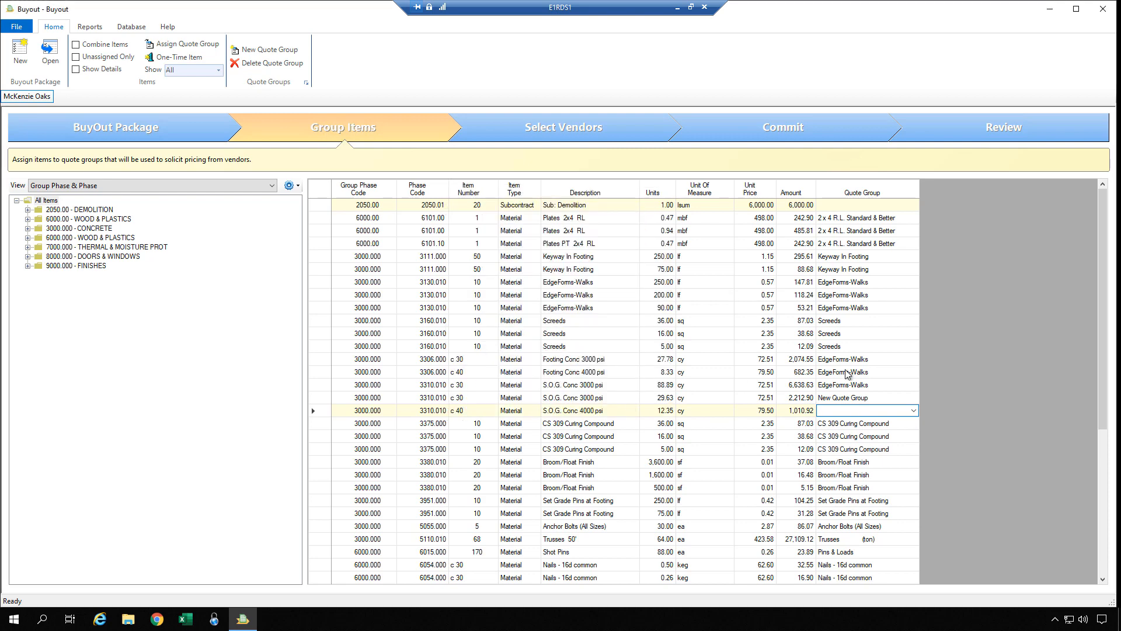
Unassign both Footing Conc rows and the first S.O.G. Conc 3000 psi row from EdgeForms-Walks.
drag(847, 363, 847, 385)
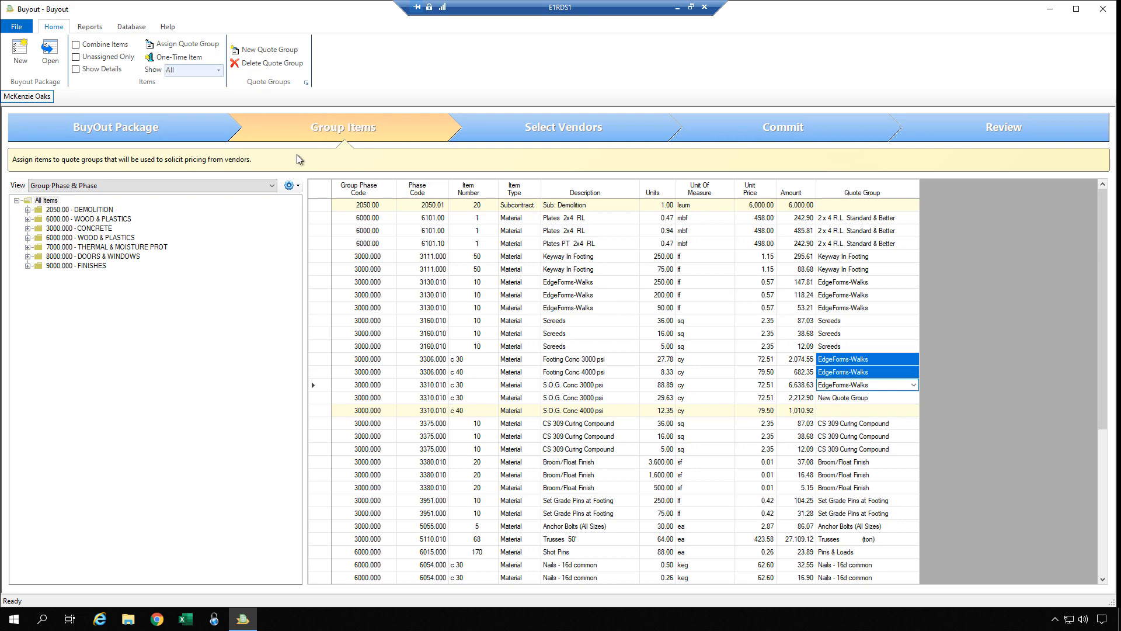
click(193, 44)
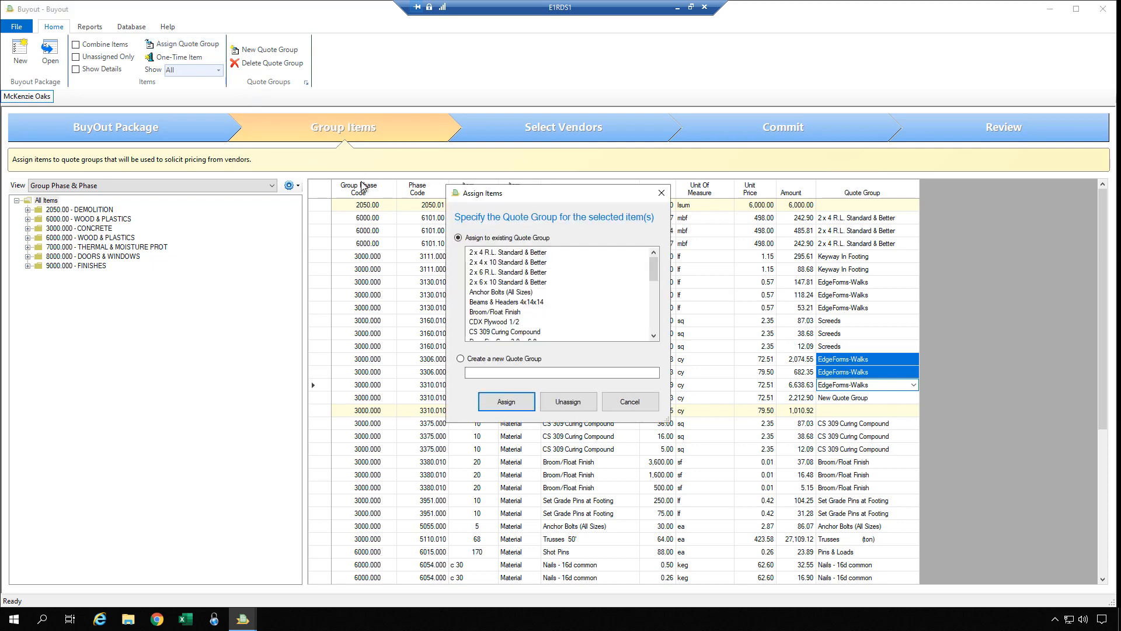
click(566, 402)
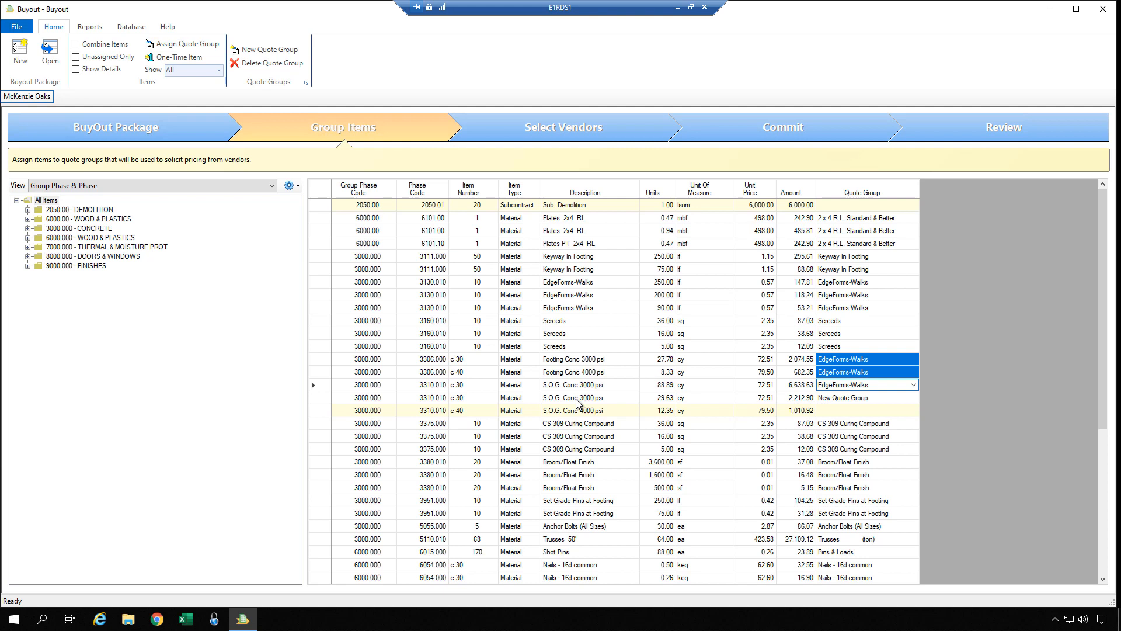
click(820, 399)
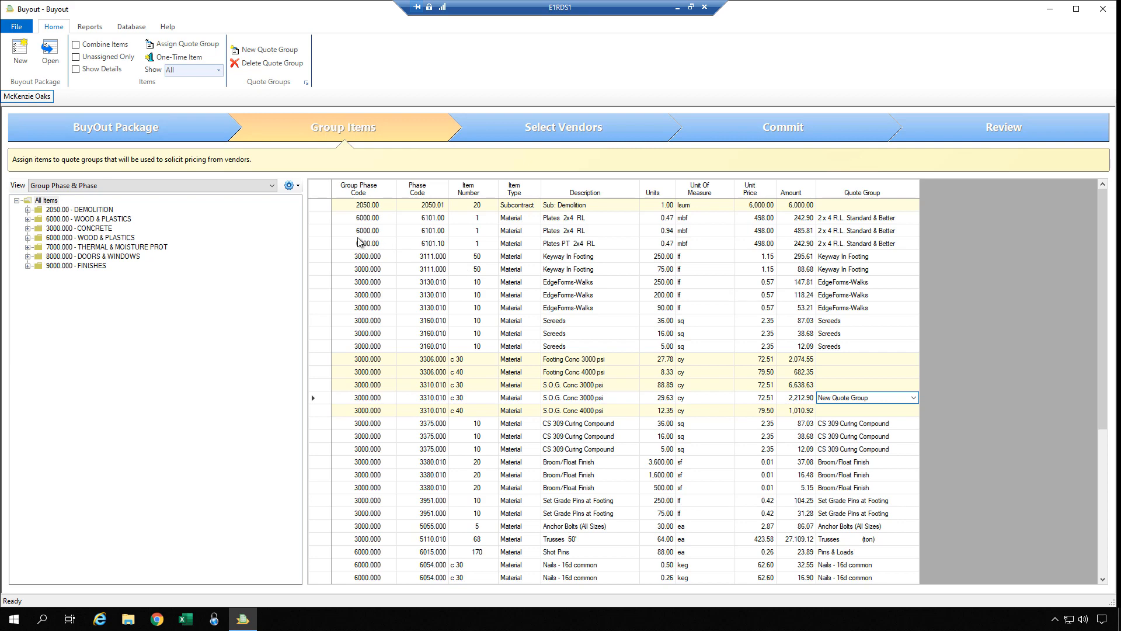
click(75, 45)
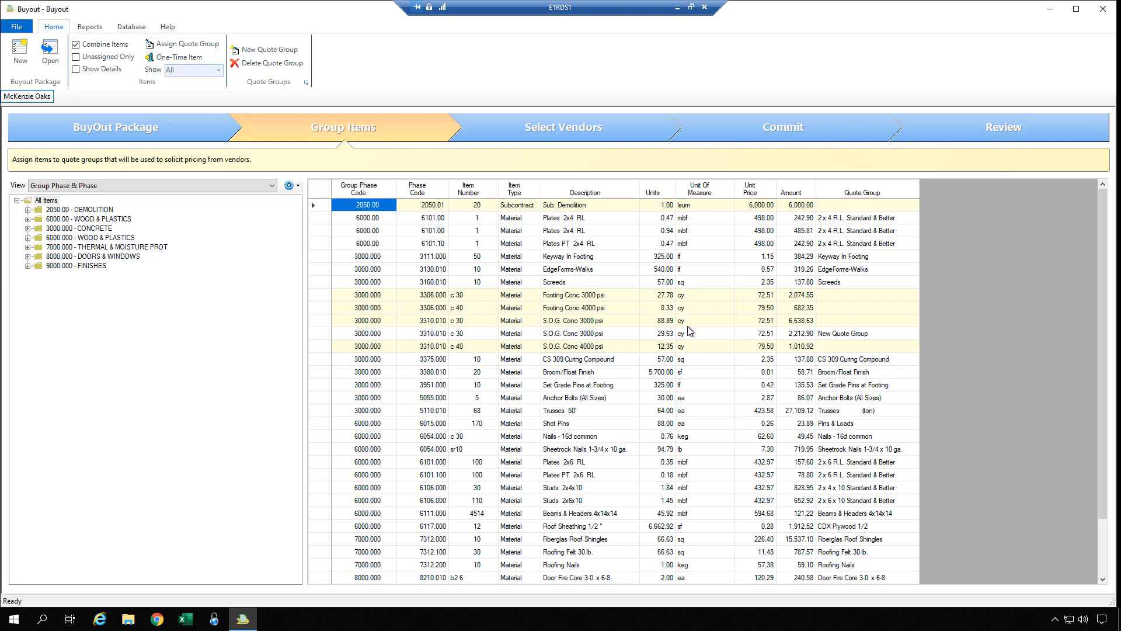
click(659, 322)
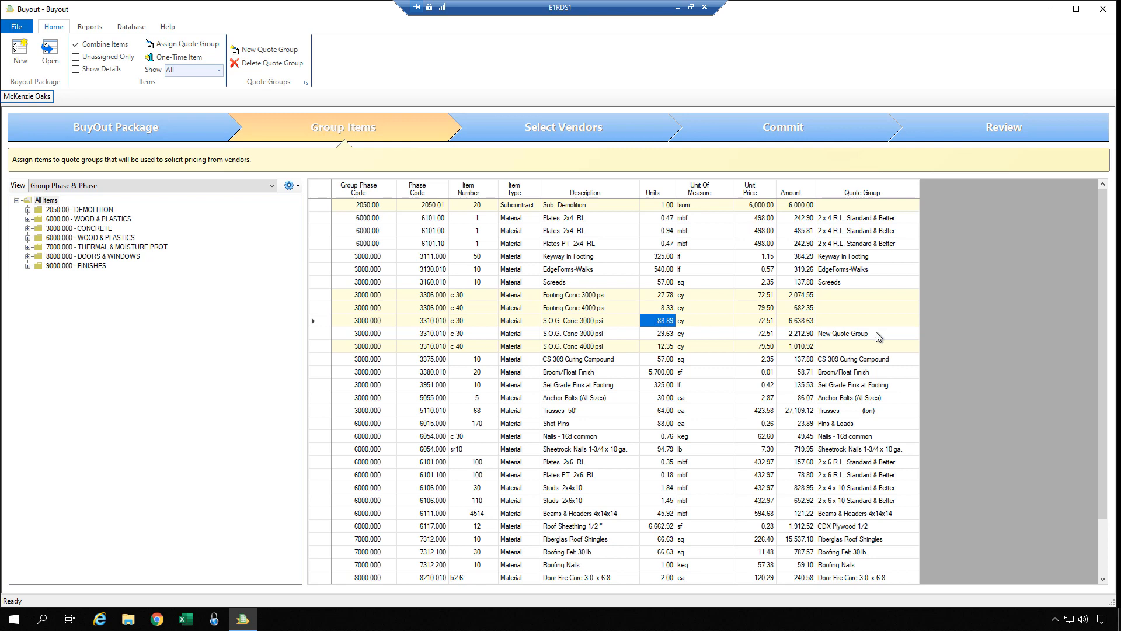
click(836, 321)
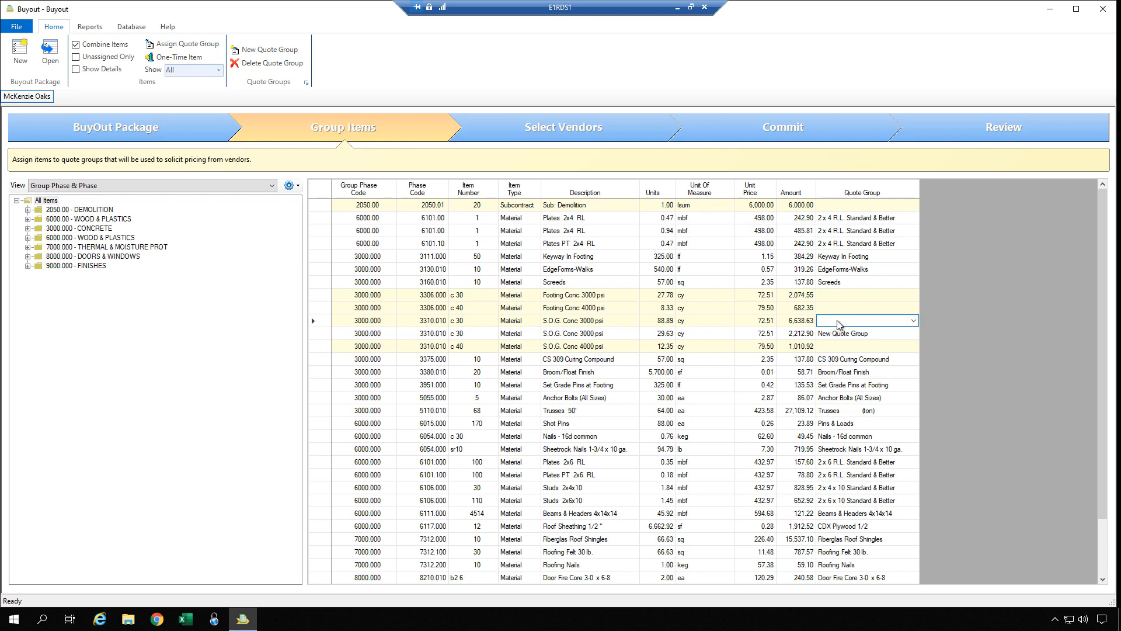
click(711, 320)
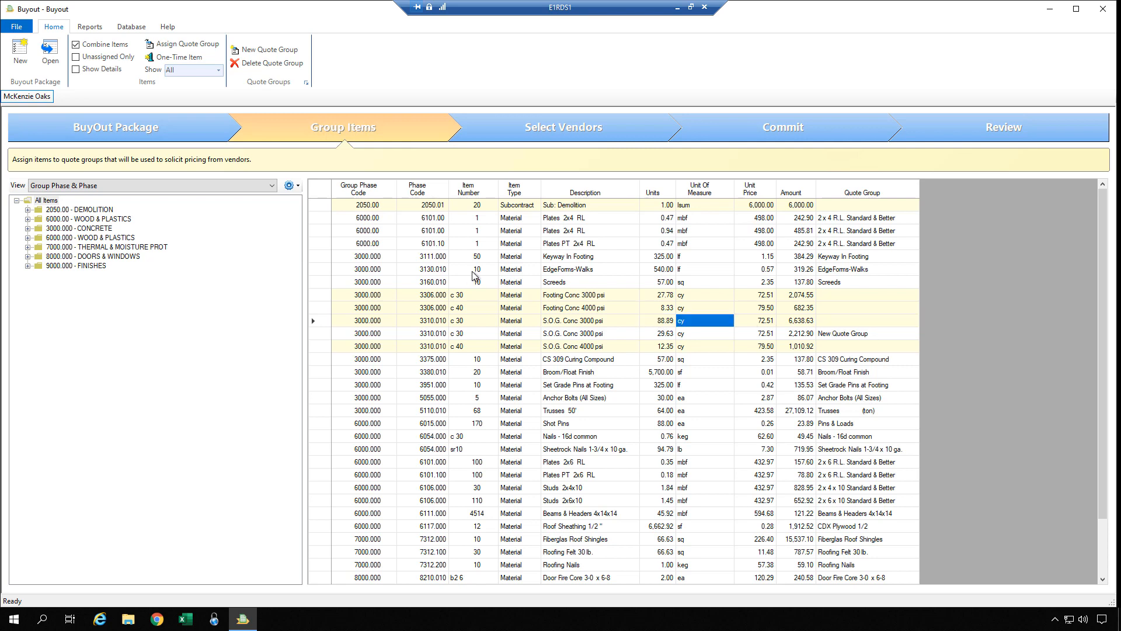
click(79, 45)
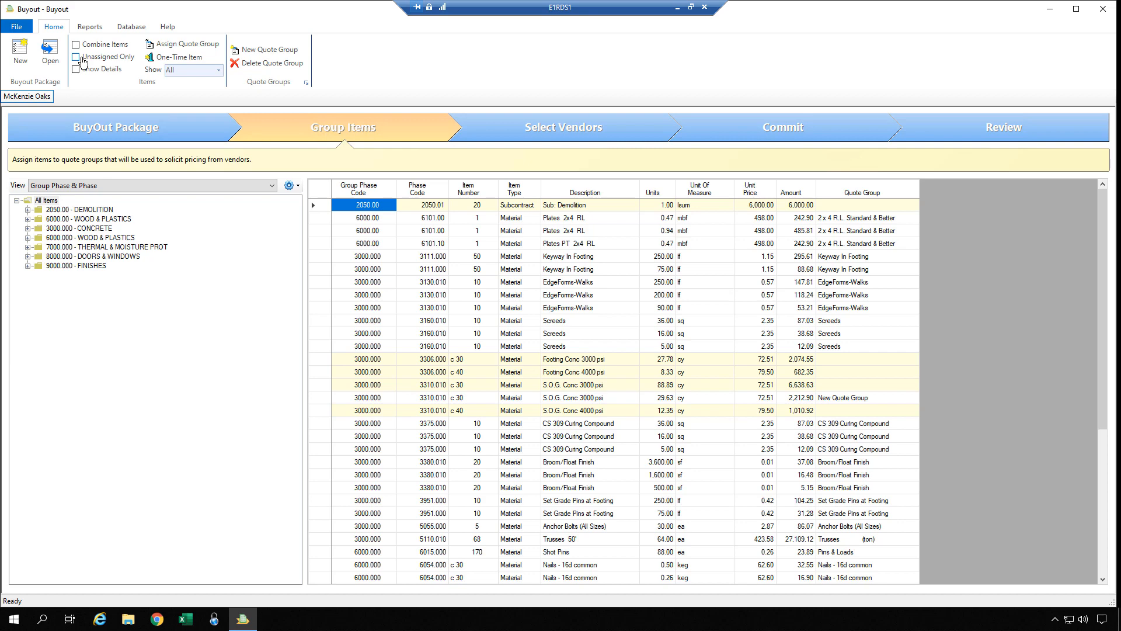
click(77, 57)
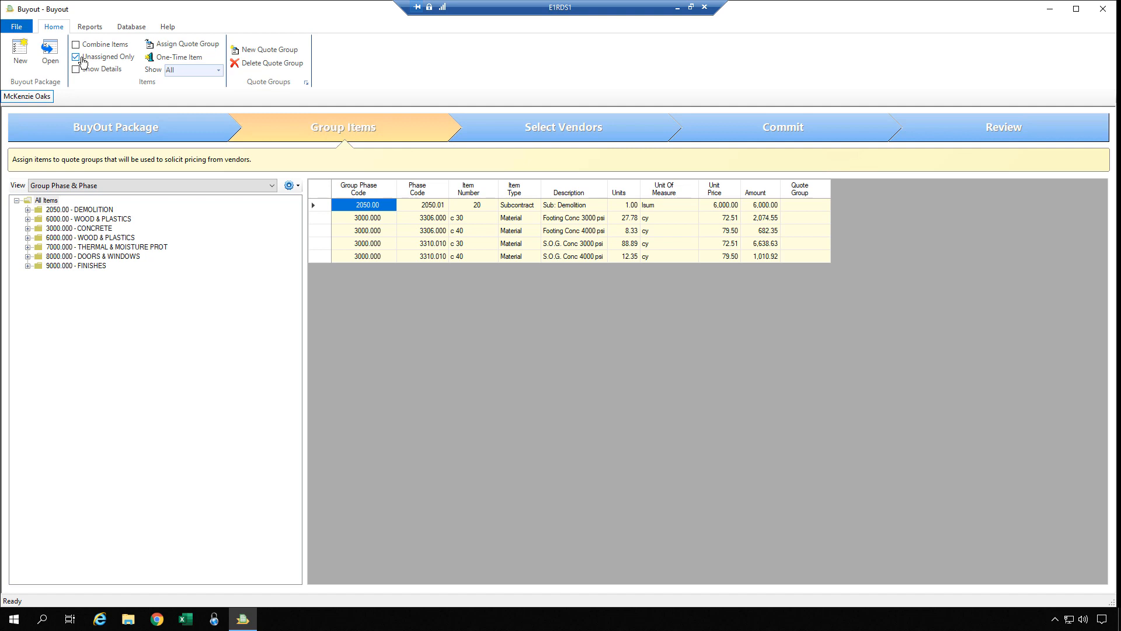
click(77, 58)
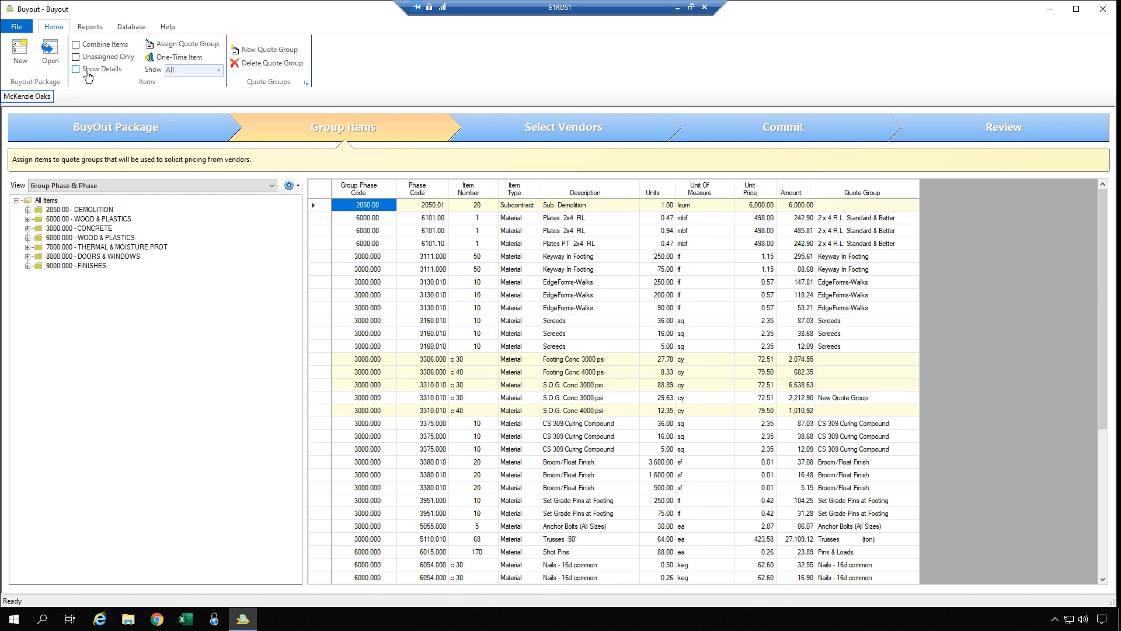
click(87, 75)
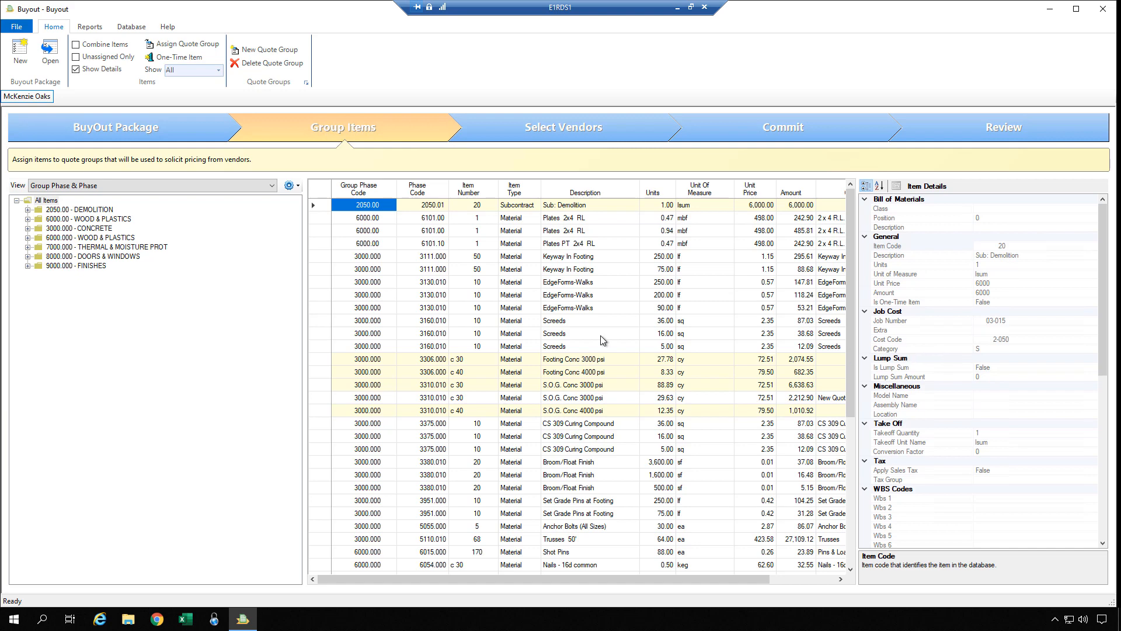
click(574, 309)
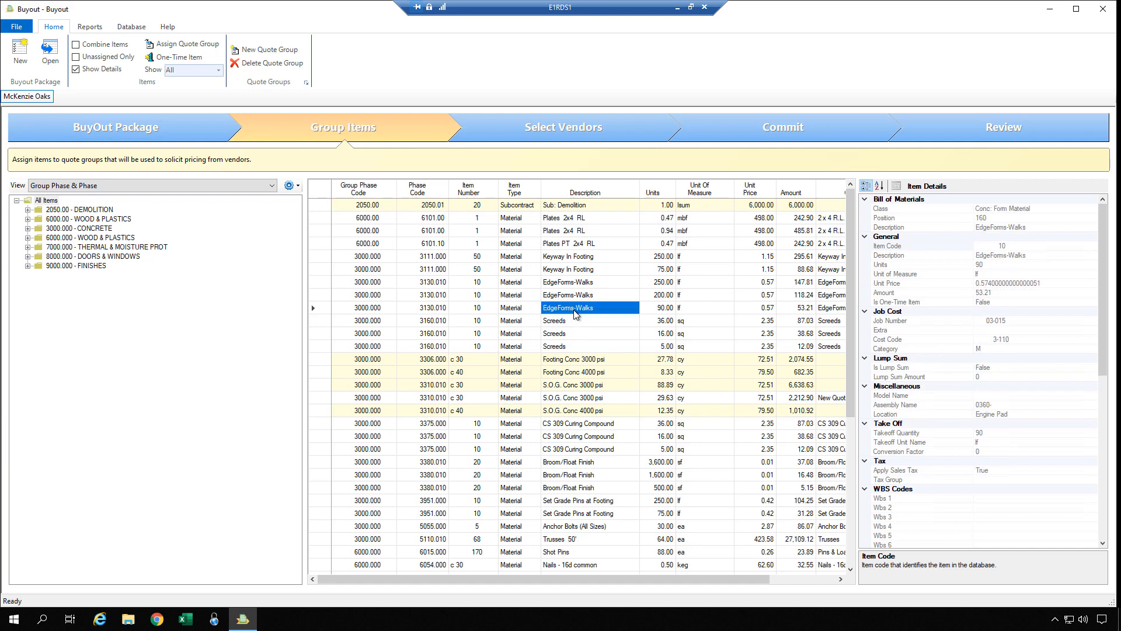
key(Down)
key(Down)
key(Down)
key(Down)
key(Down)
key(Down)
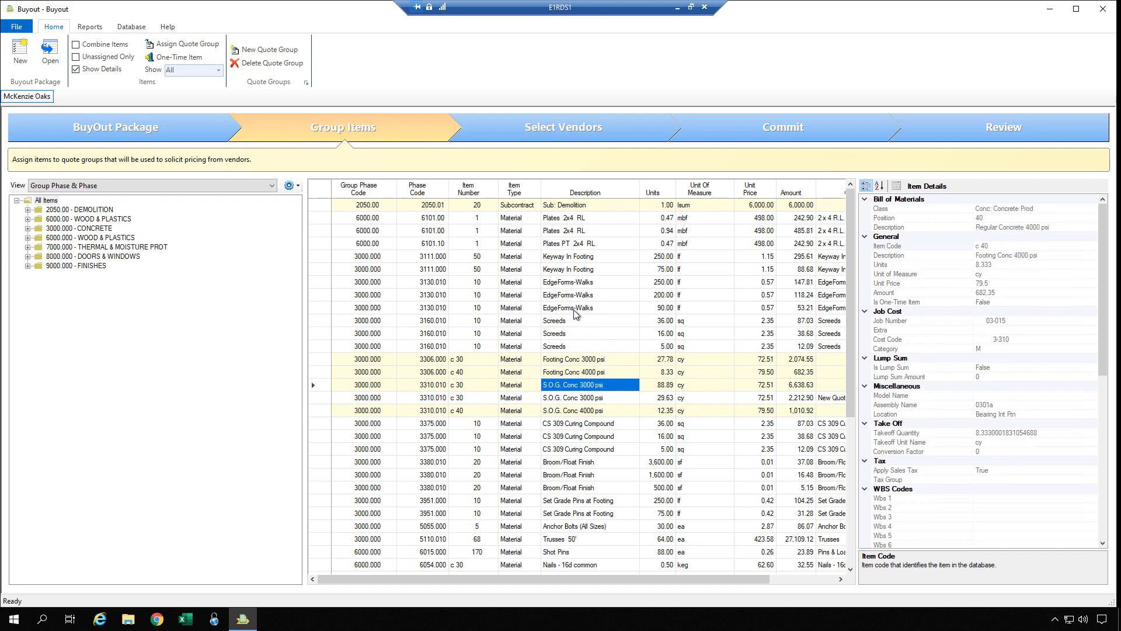
key(Down)
key(Down)
key(Down)
key(Down)
key(Down)
key(Down)
key(Down)
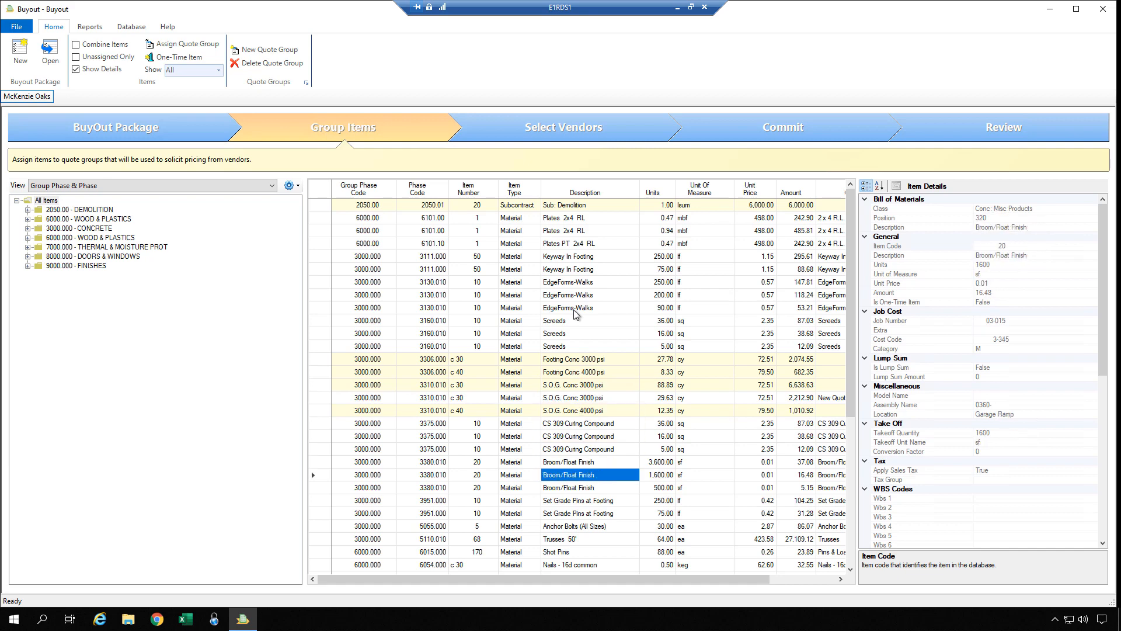
key(Down)
key(Down)
key(Down)
key(Up)
key(Up)
key(Up)
key(Up)
key(Up)
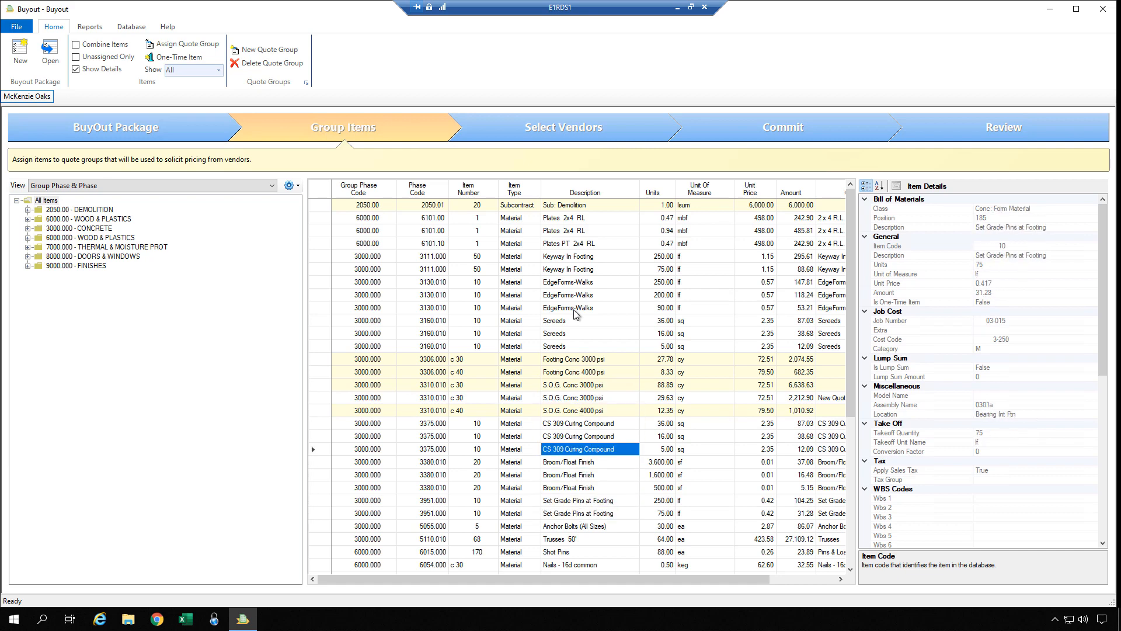
key(Right)
key(Up)
key(Up)
key(Up)
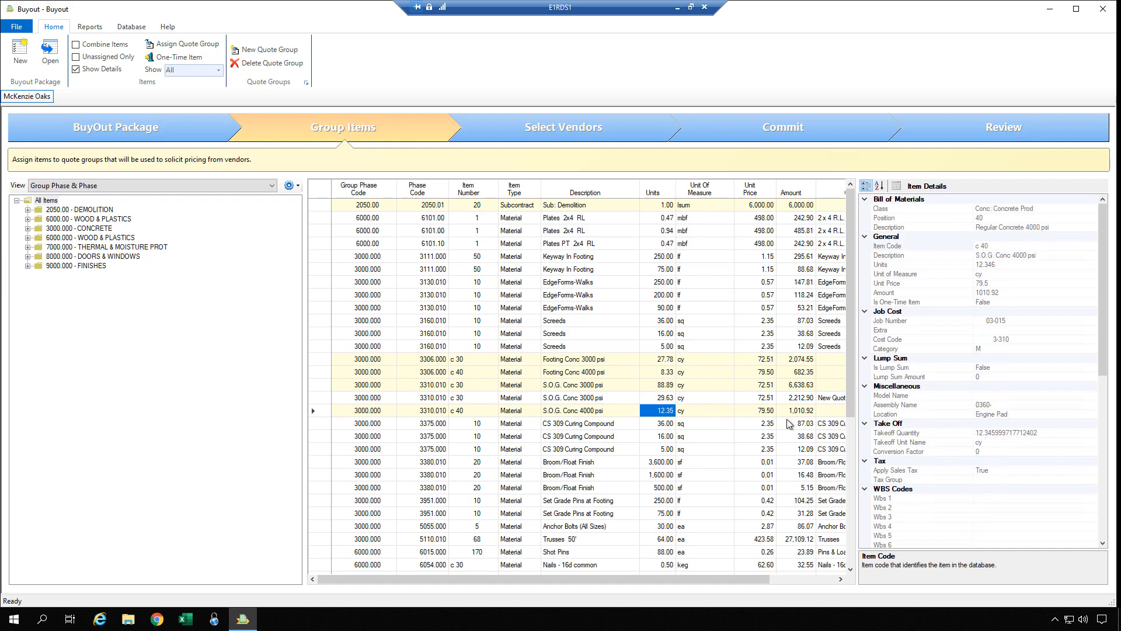
click(588, 385)
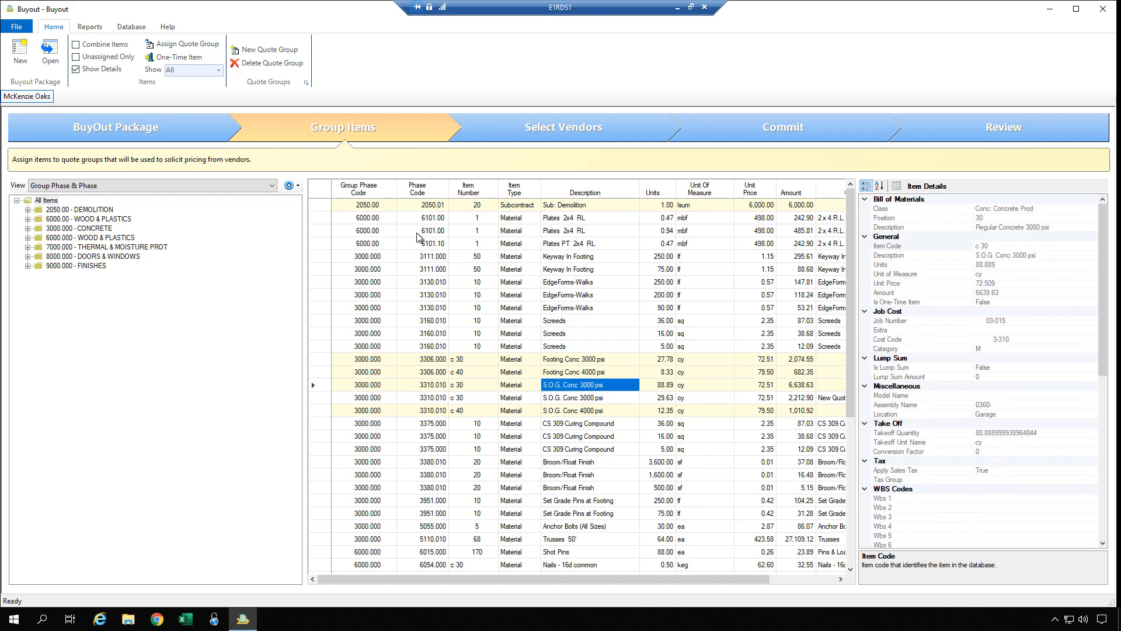
click(76, 70)
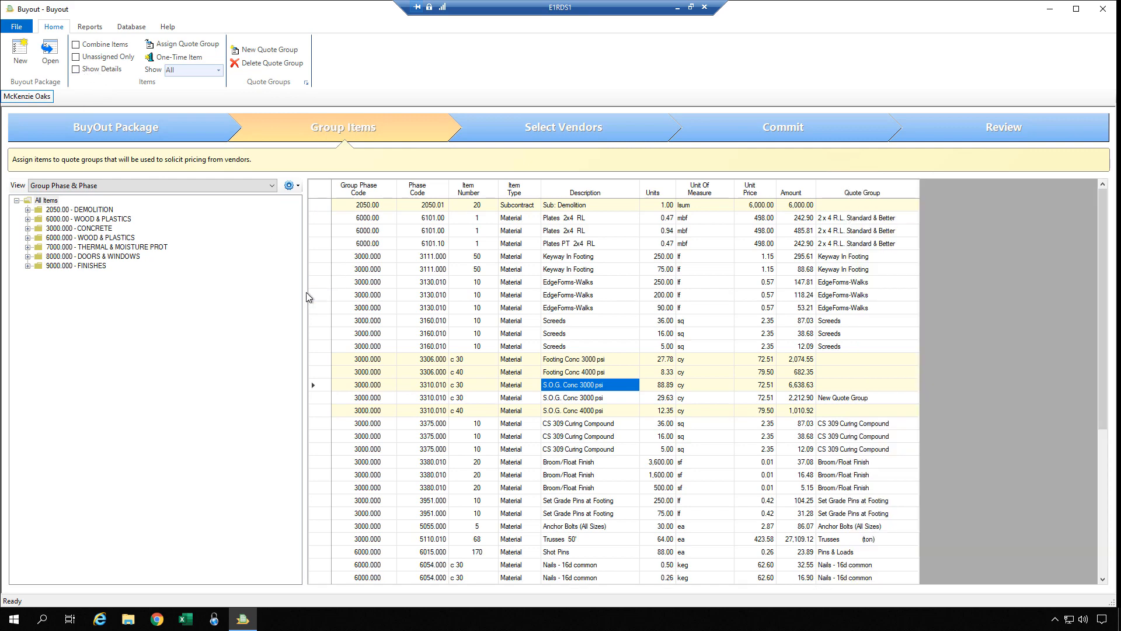
Narrow the phase tree and sort the items grid ascending by Group Phase Code.
drag(307, 297, 191, 282)
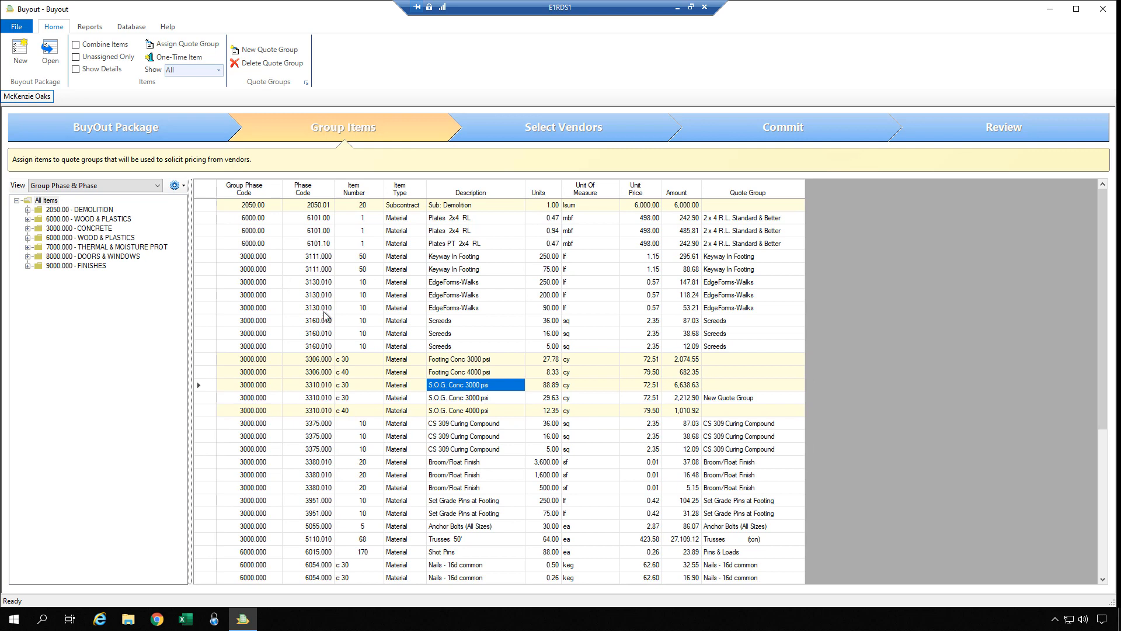
click(316, 322)
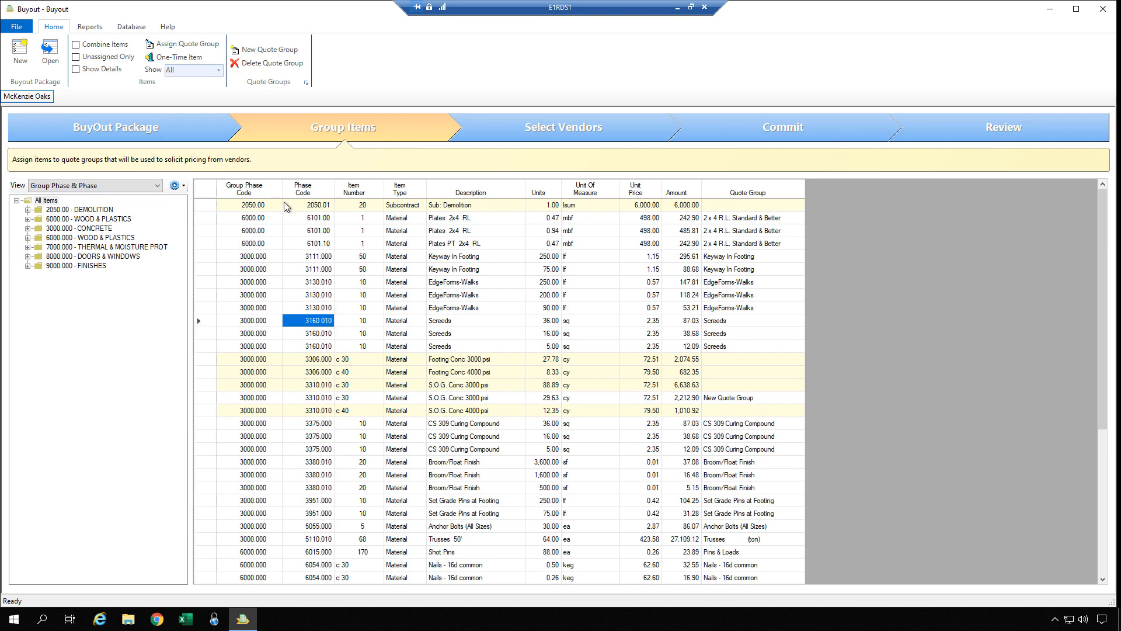
click(248, 187)
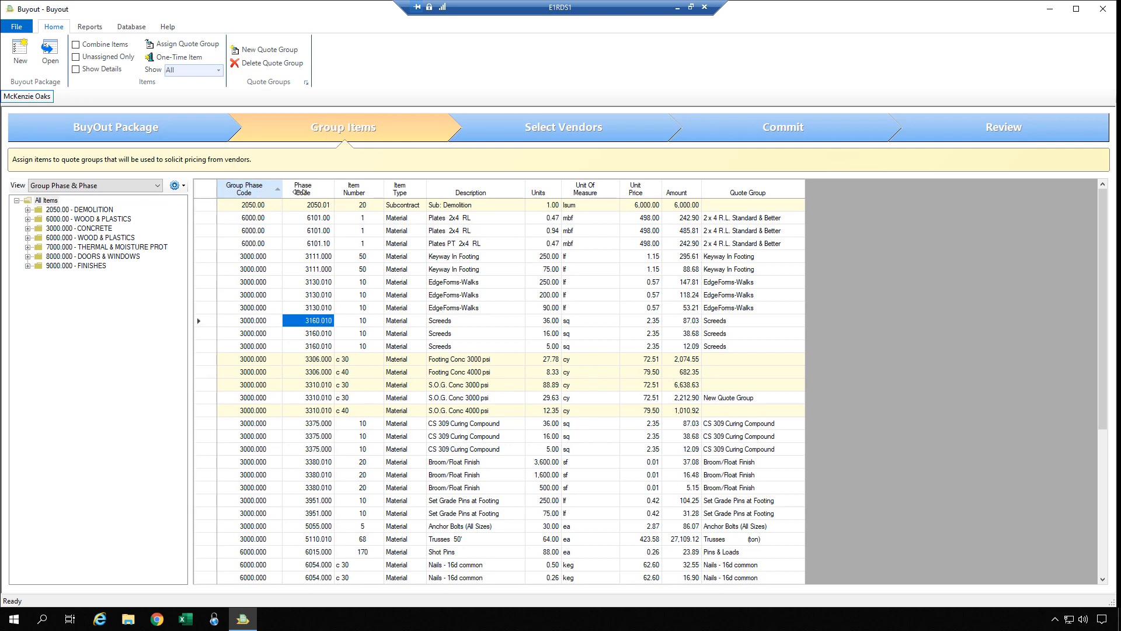
click(354, 188)
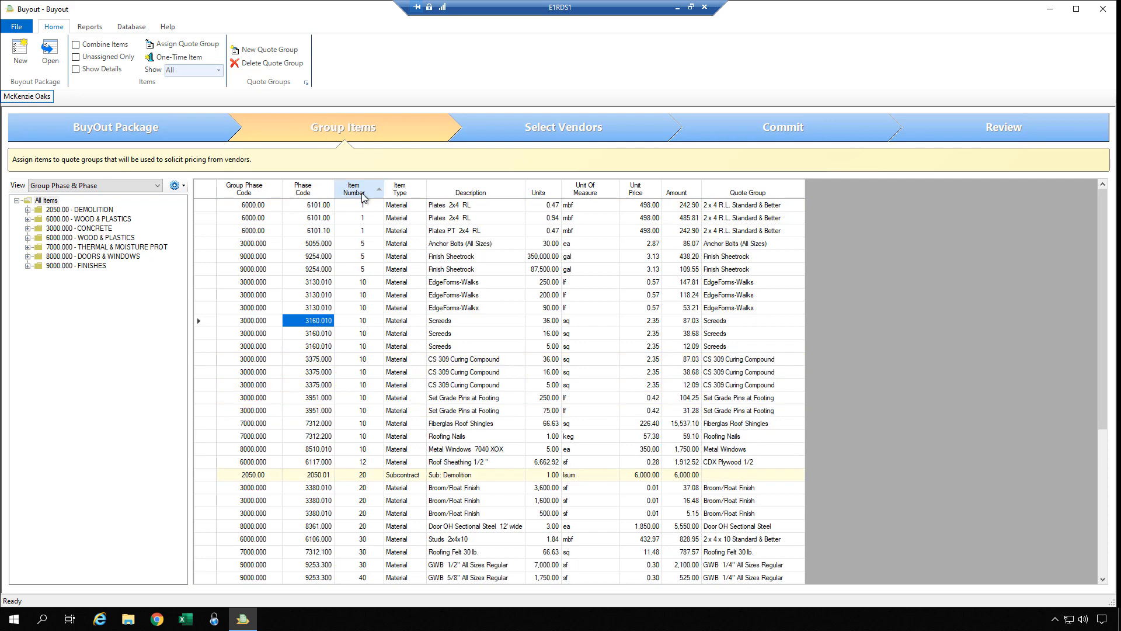
click(401, 193)
click(260, 193)
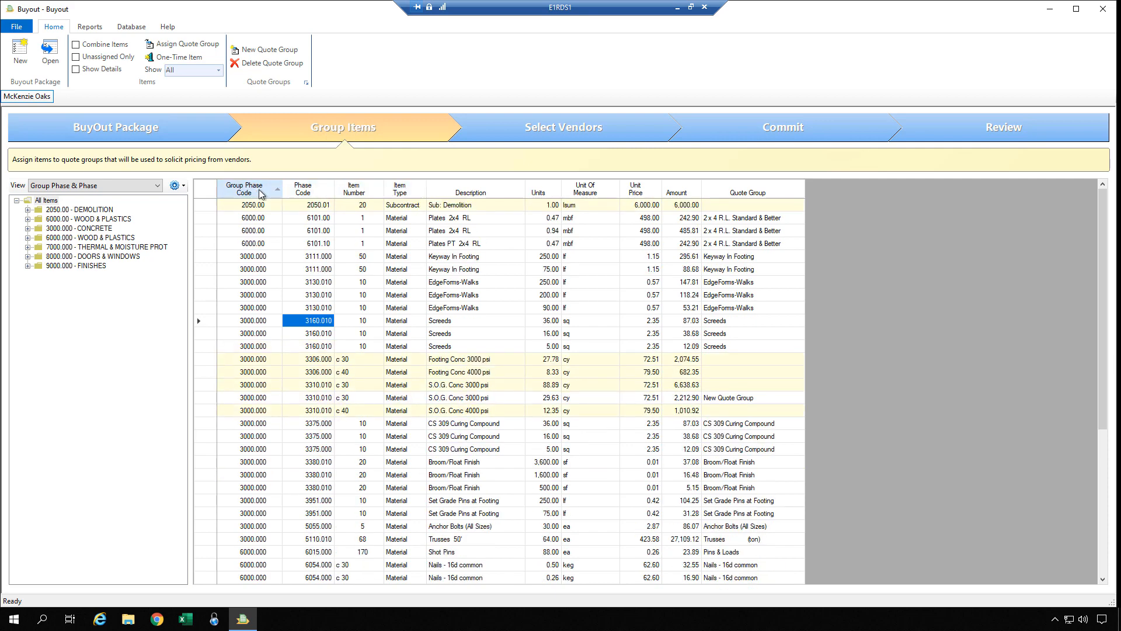
click(301, 233)
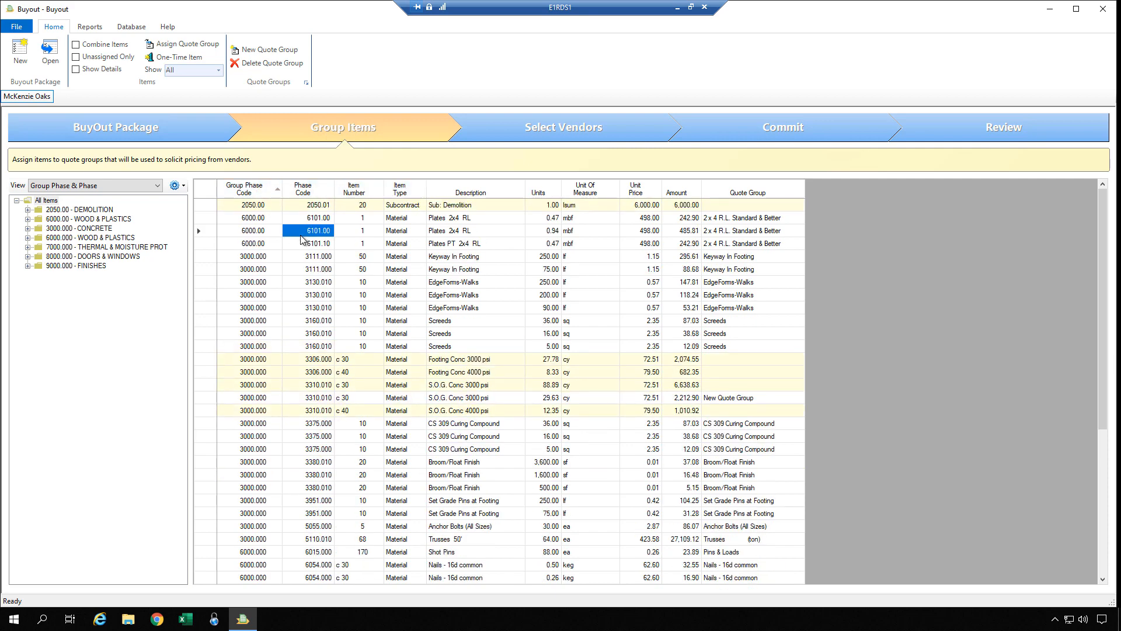
Start a one-time Material item for McKenzie Oaks under phase 7312.000 Shingles: Fiberglas.
click(178, 58)
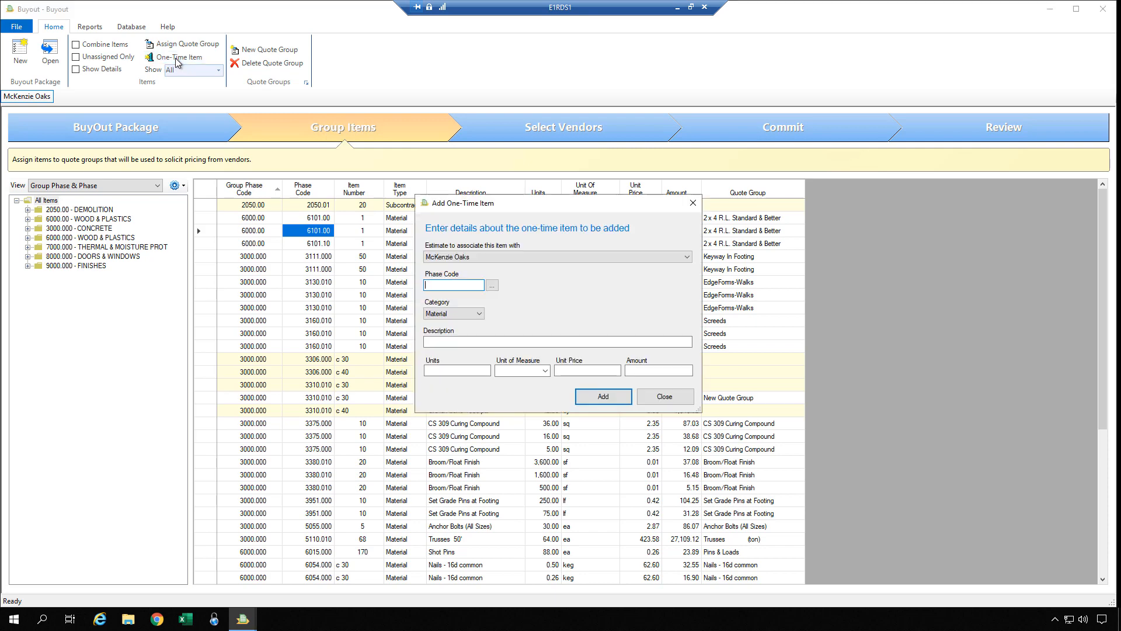
click(477, 263)
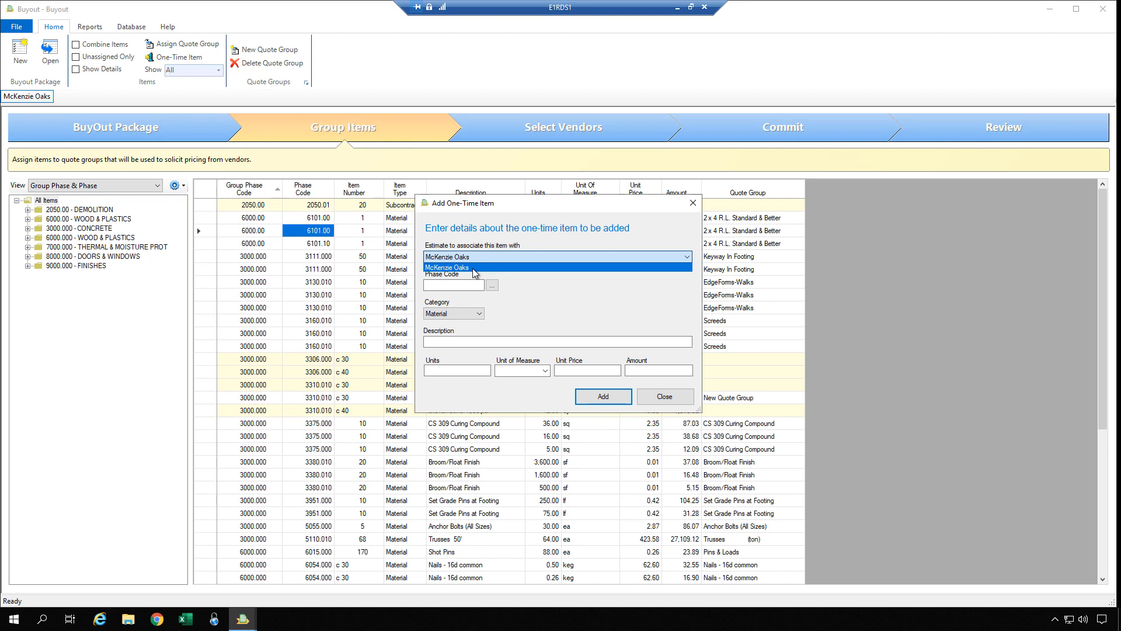
click(474, 267)
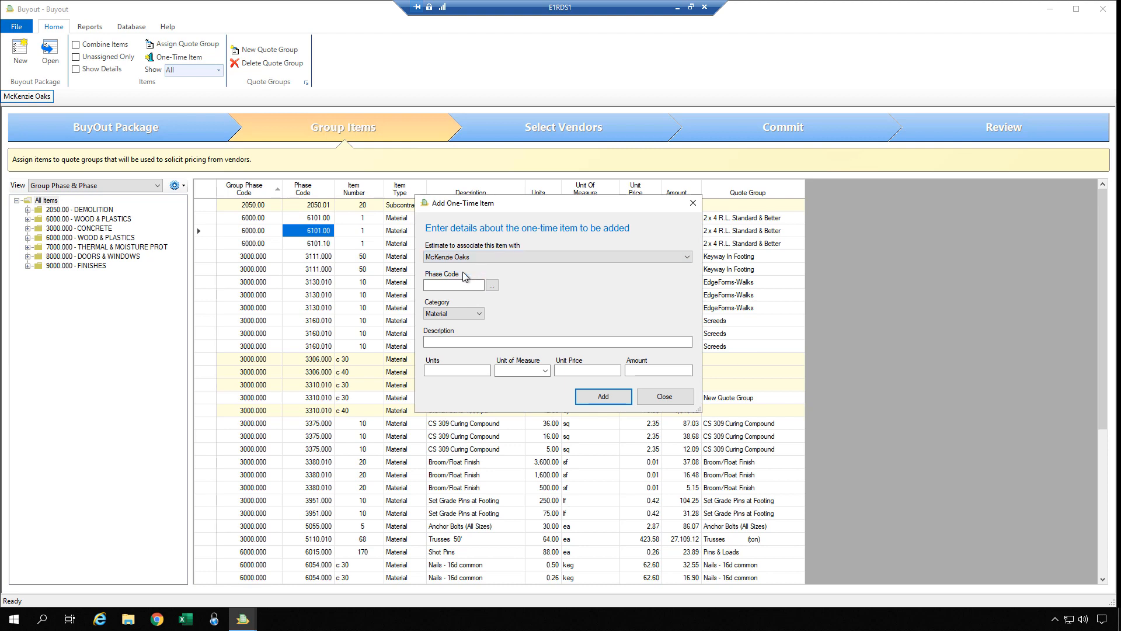
click(449, 286)
click(477, 314)
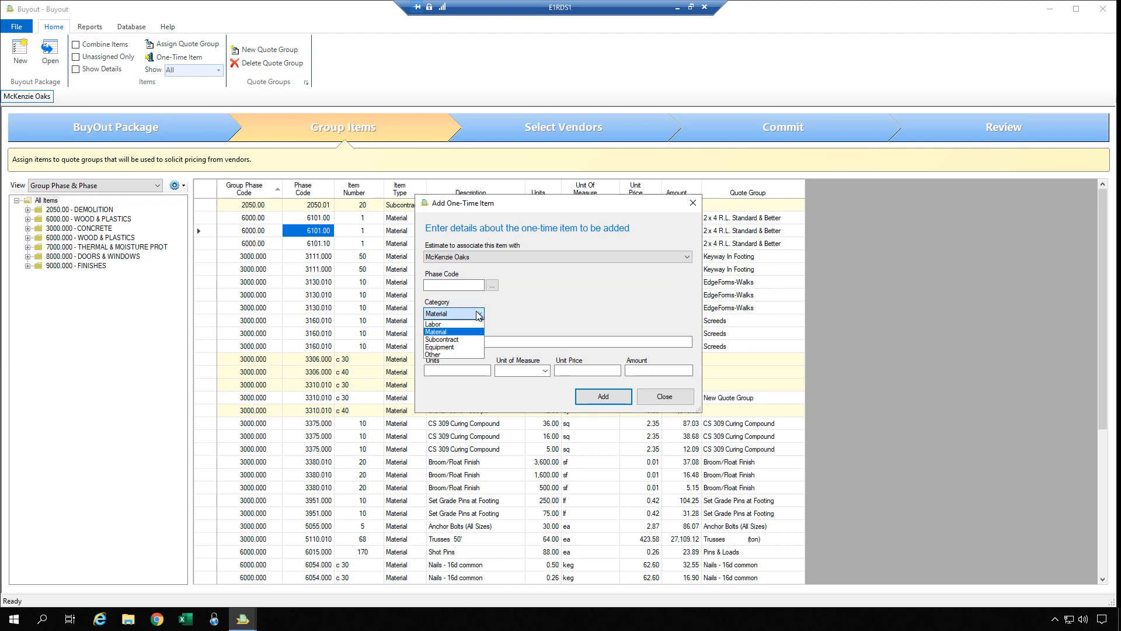
click(476, 314)
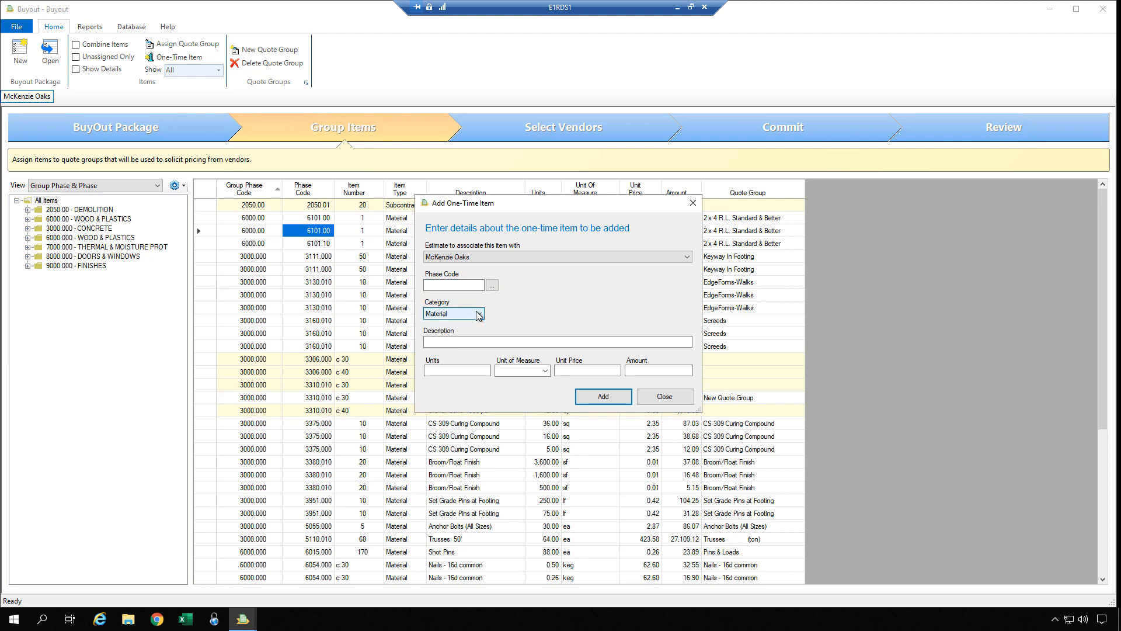
click(473, 371)
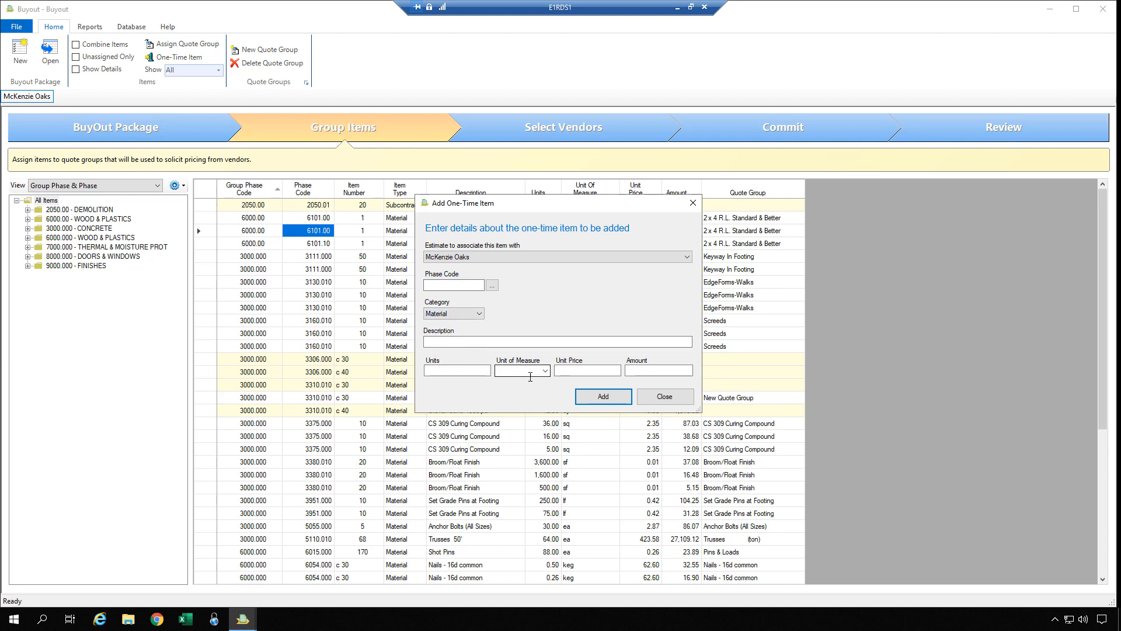
click(565, 371)
click(453, 285)
click(493, 285)
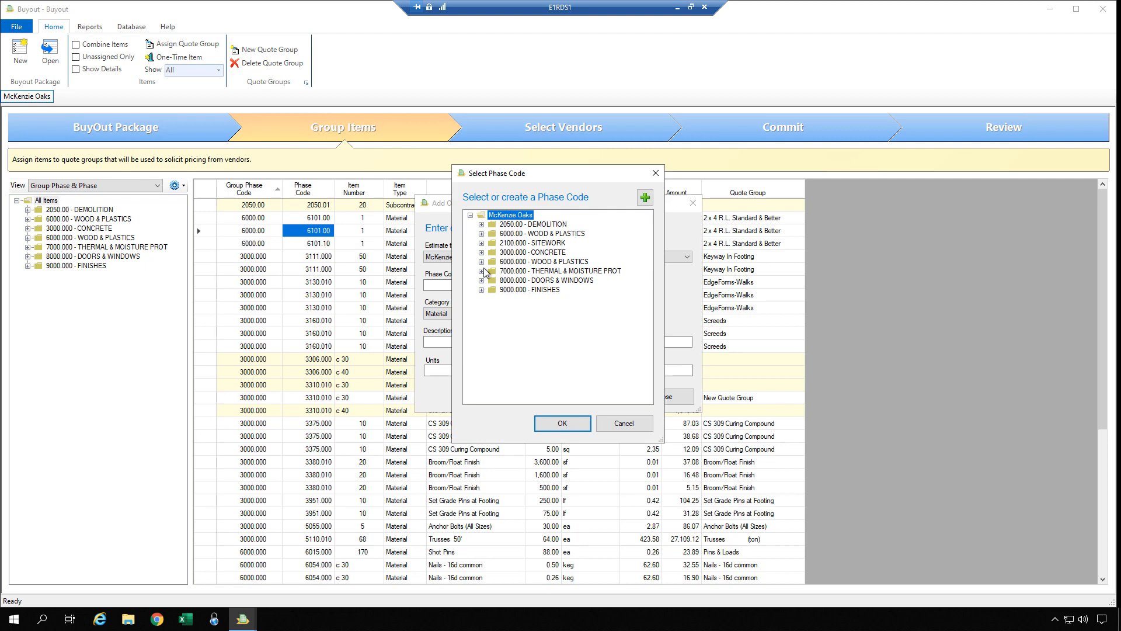
click(483, 271)
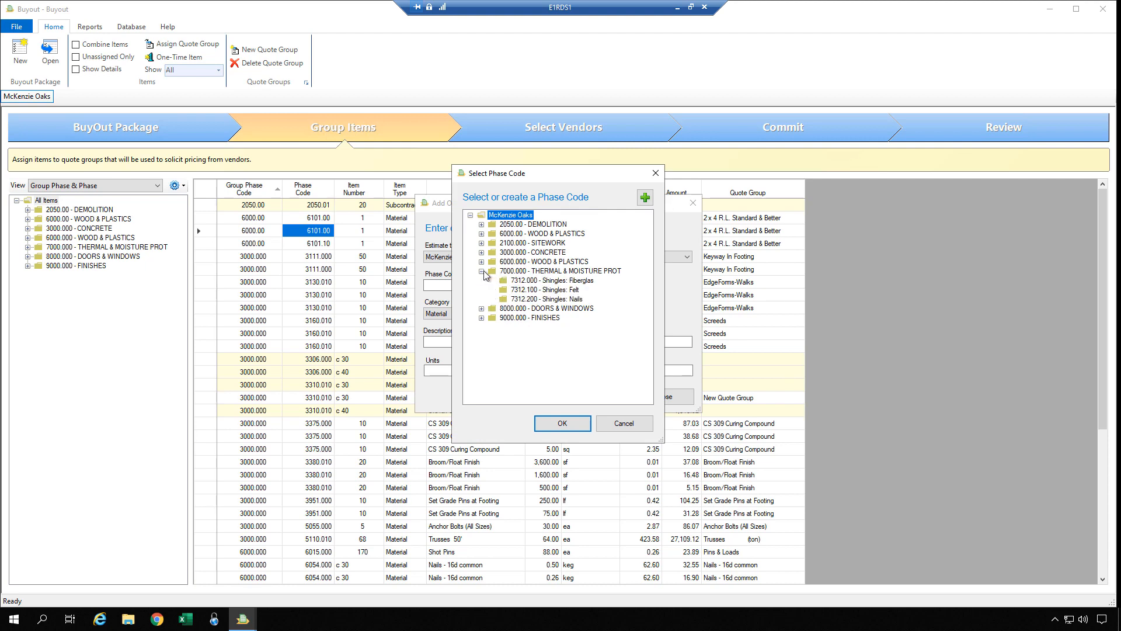
double_click(565, 281)
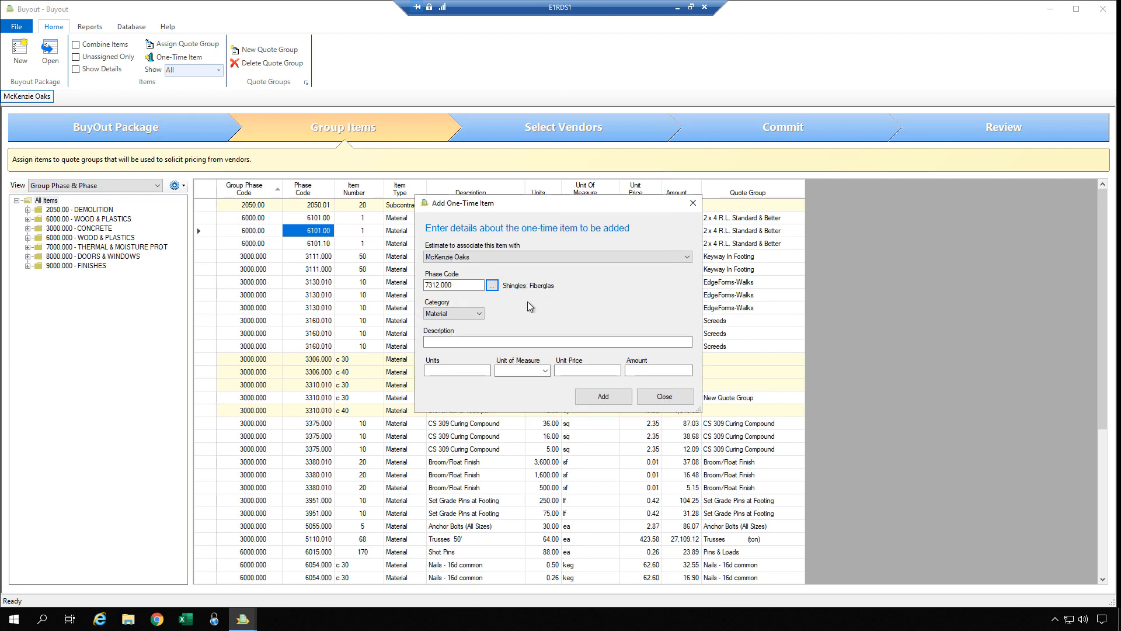
Describe it as Shingles (Special), 100 ea at 5, and add it, which raises an error.
click(437, 343)
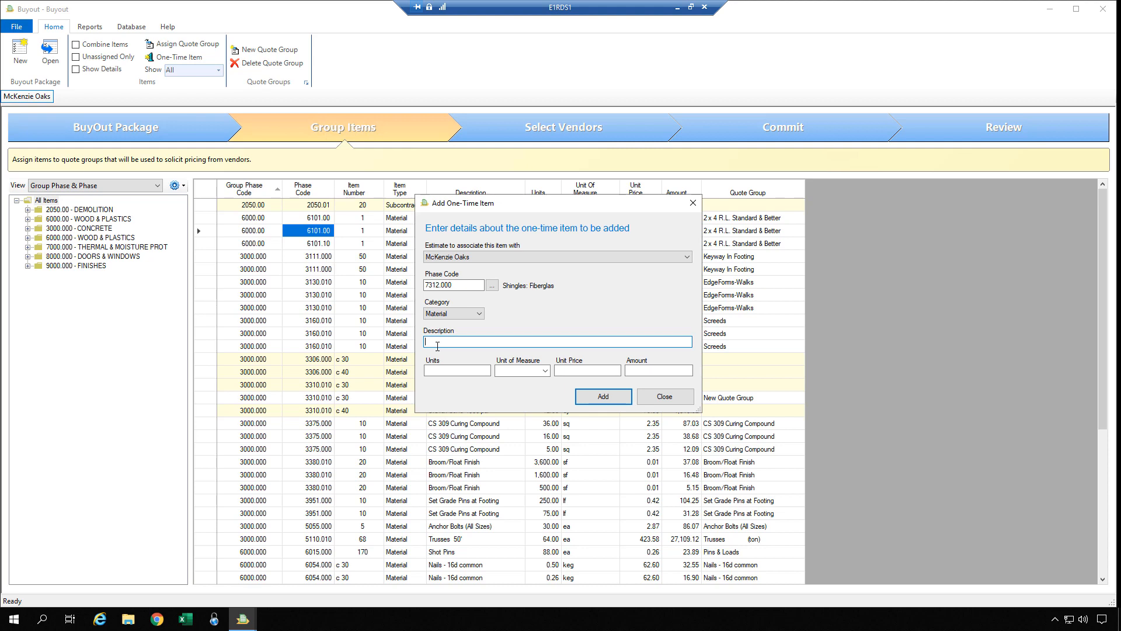
text(Shingles (Special))
key(Tab)
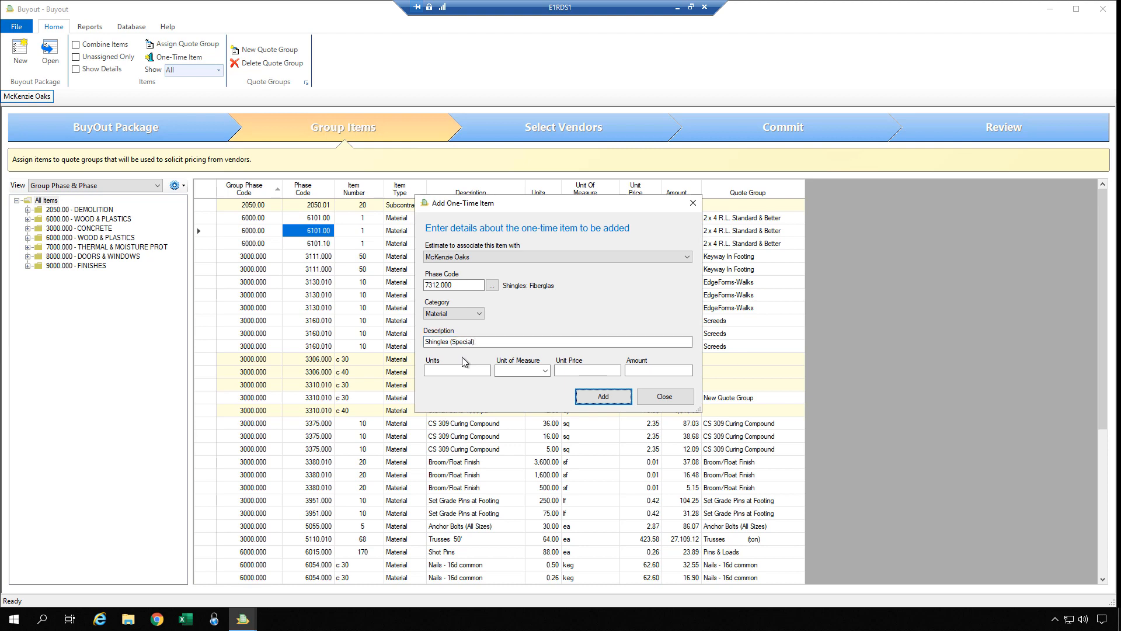
click(460, 371)
text(100)
key(Tab)
text(ea)
click(565, 371)
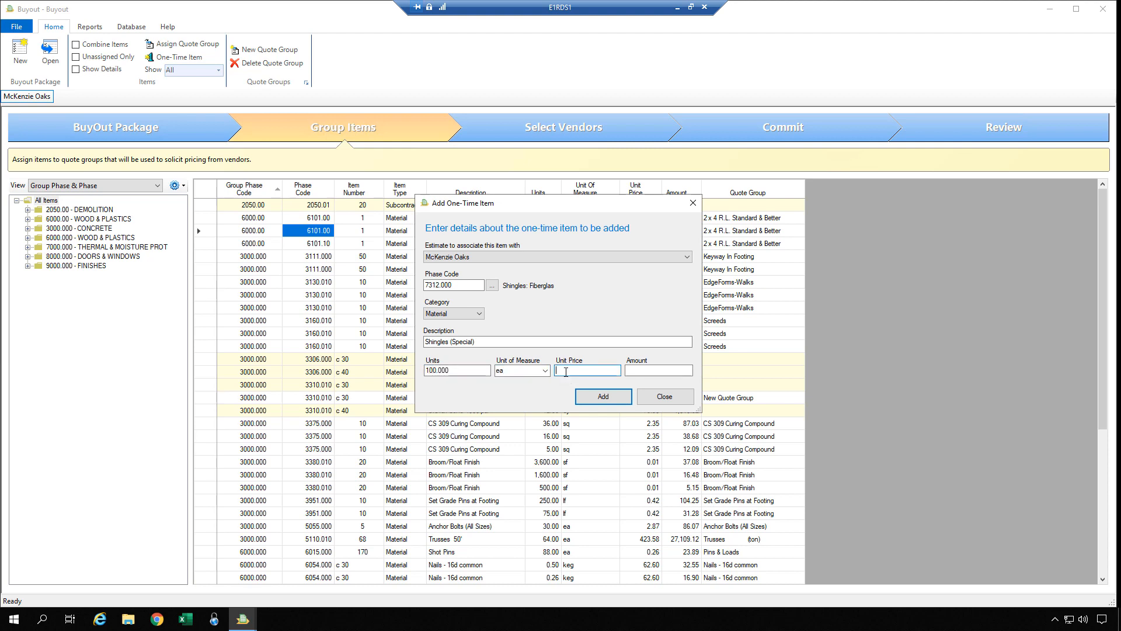
text(5)
key(Tab)
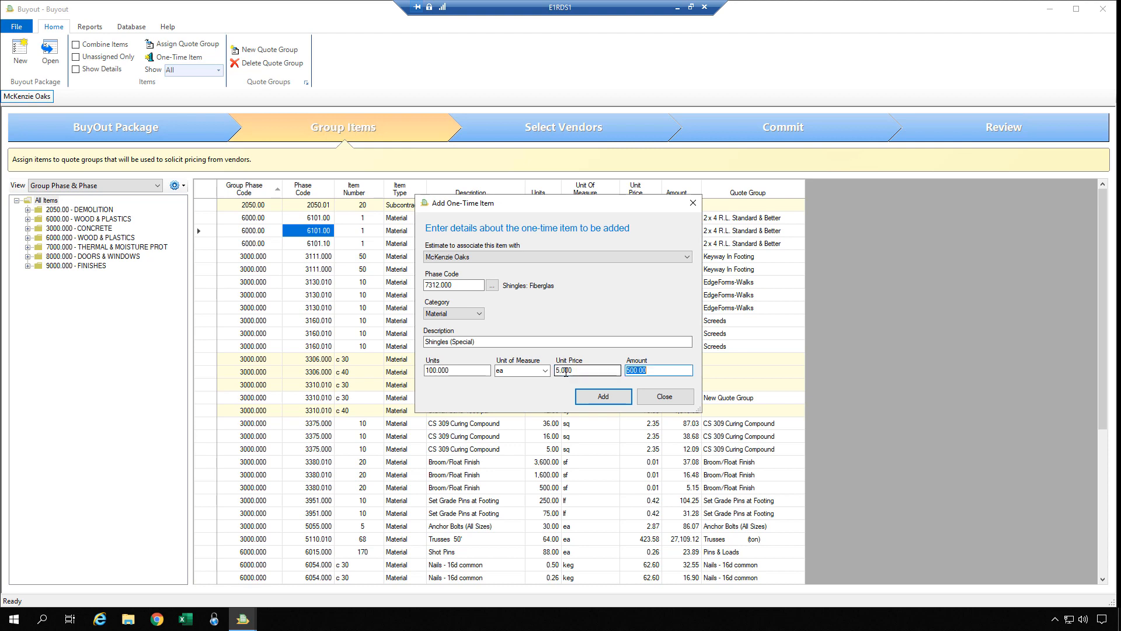
click(616, 398)
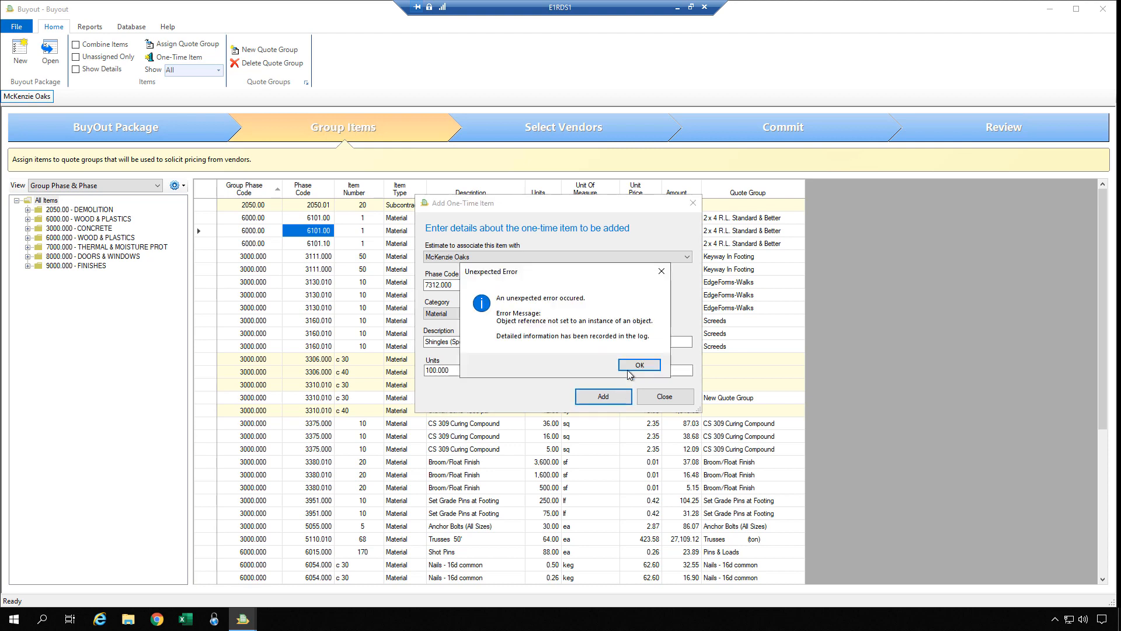
Dismiss the error, check phase code 7312.000, and add the Shingles (Special) item again.
click(640, 365)
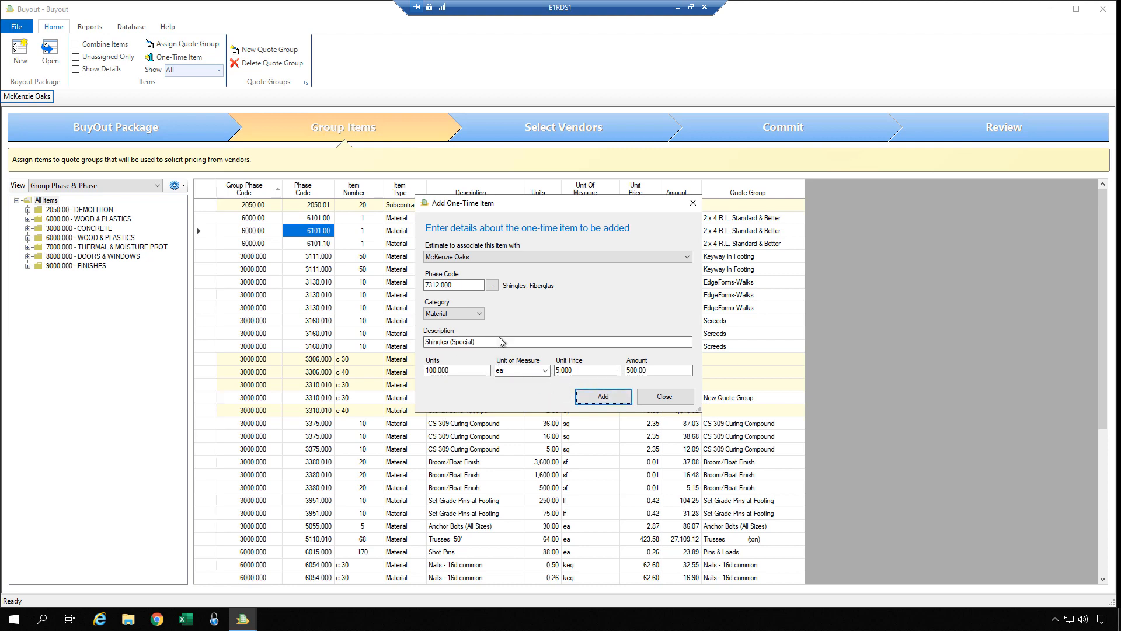
drag(465, 286, 416, 286)
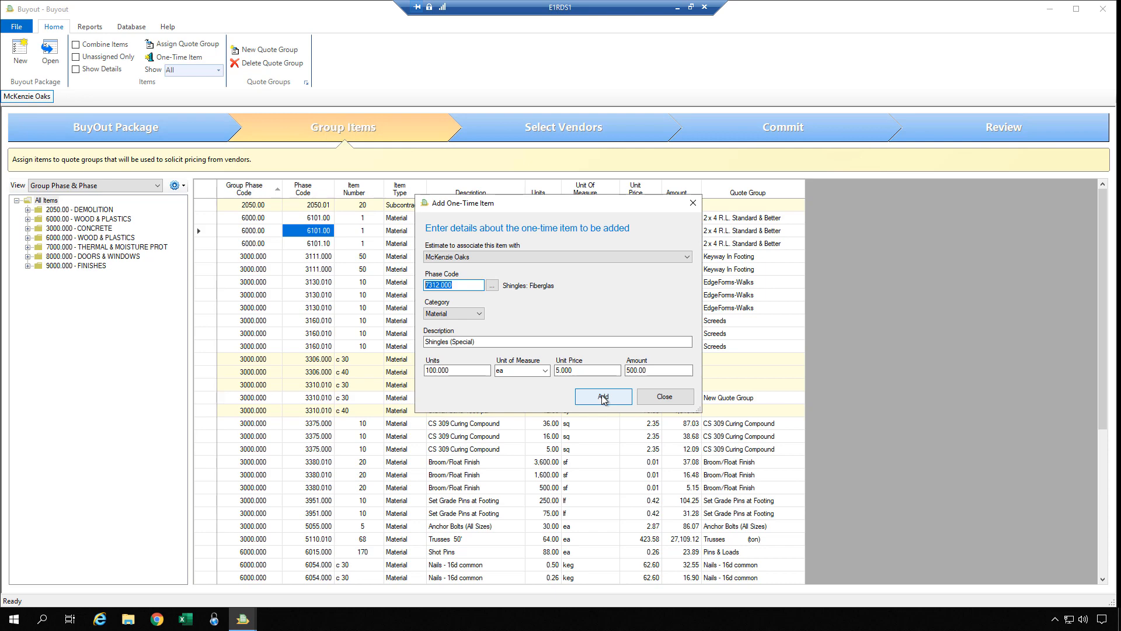
click(668, 397)
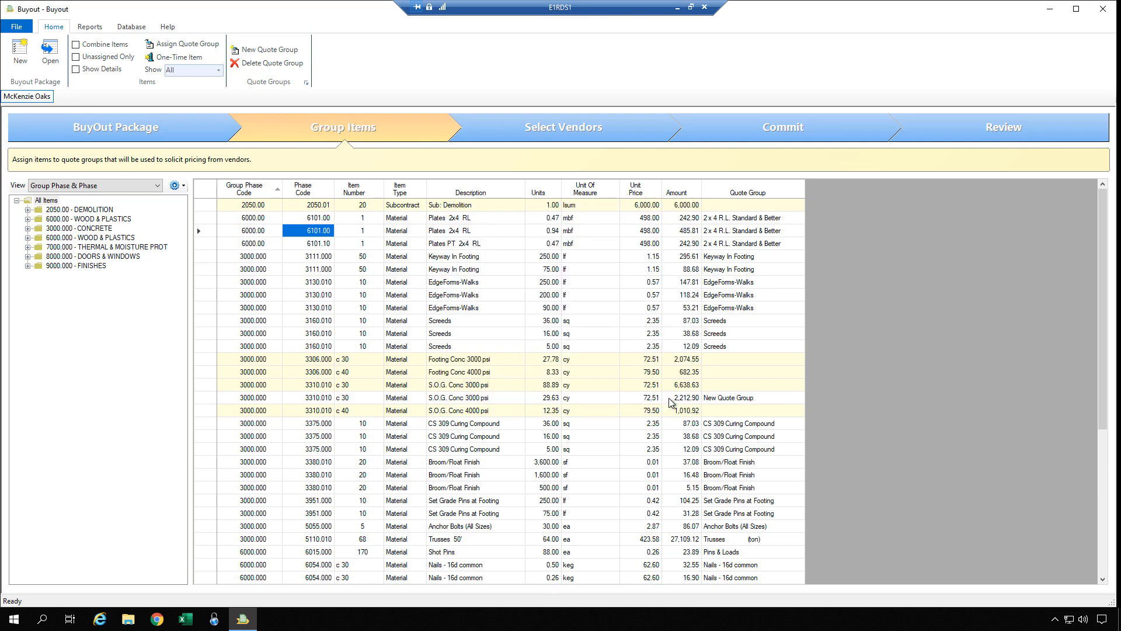
click(603, 365)
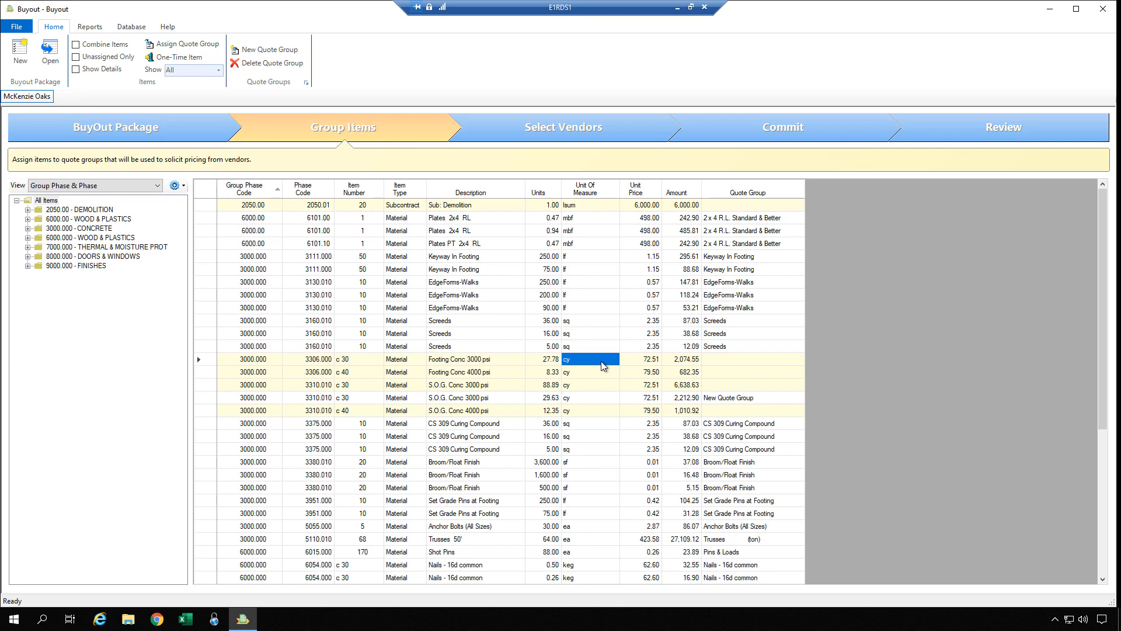
click(220, 71)
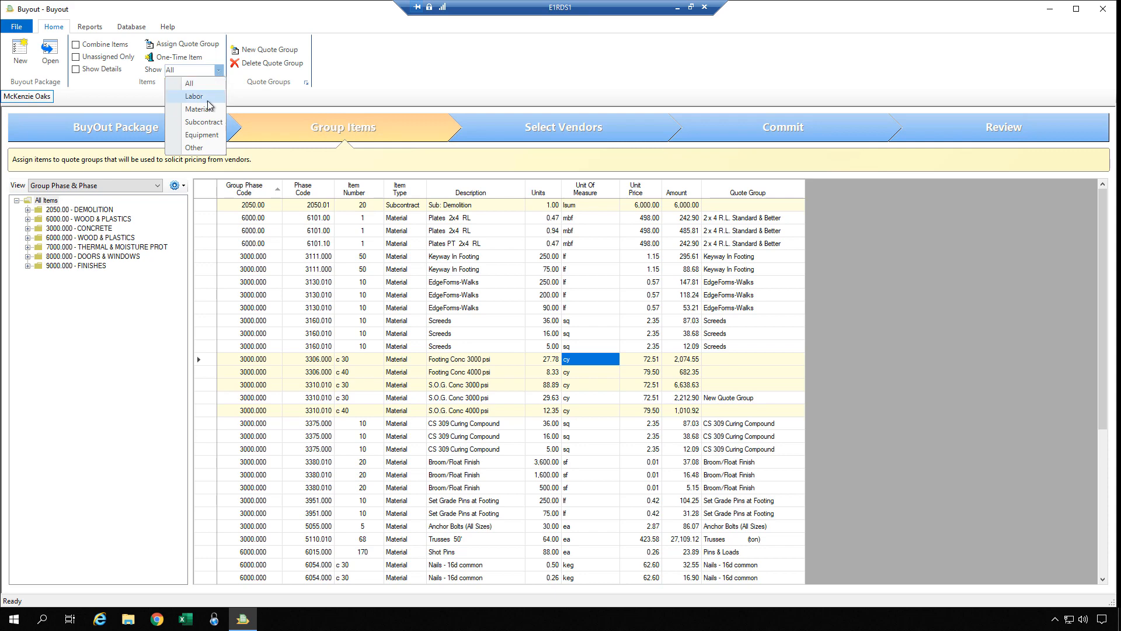
click(199, 109)
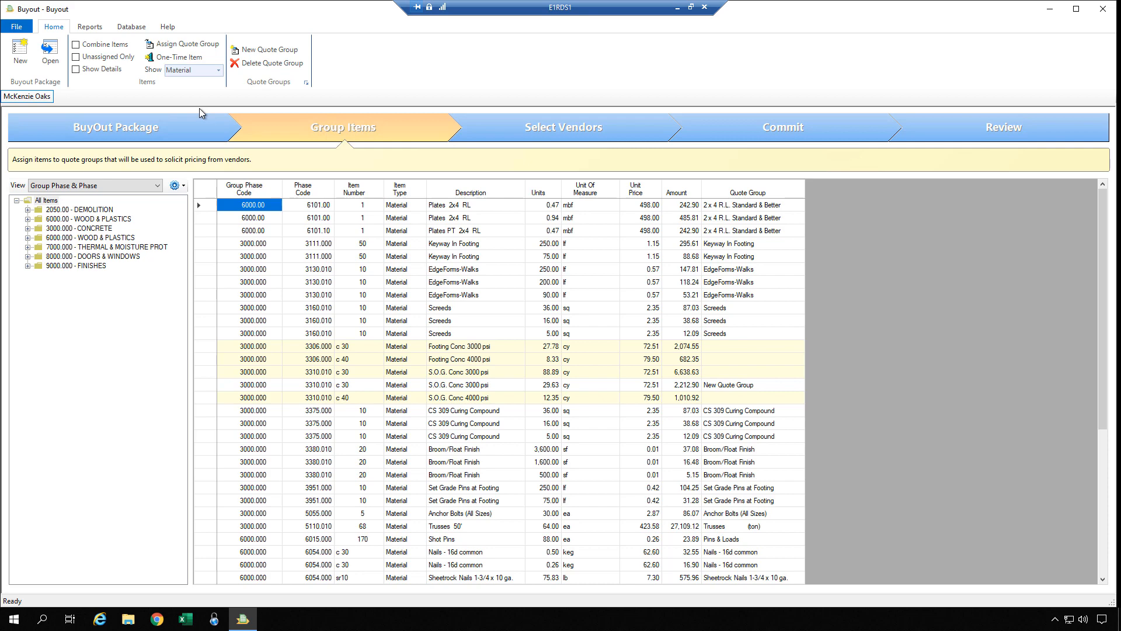
click(220, 70)
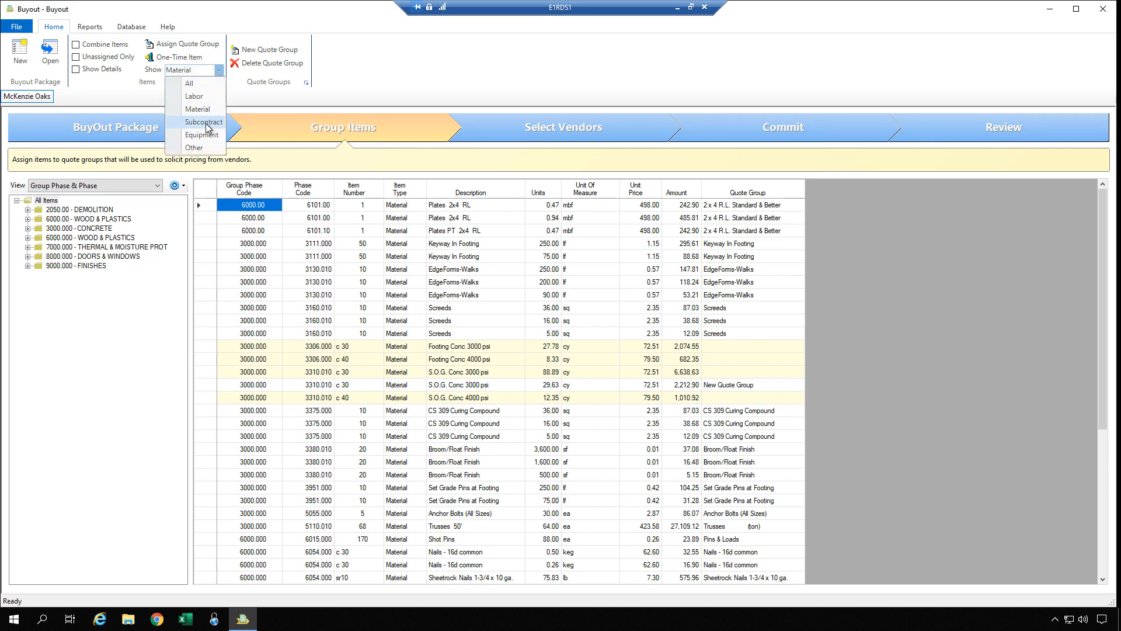
click(206, 122)
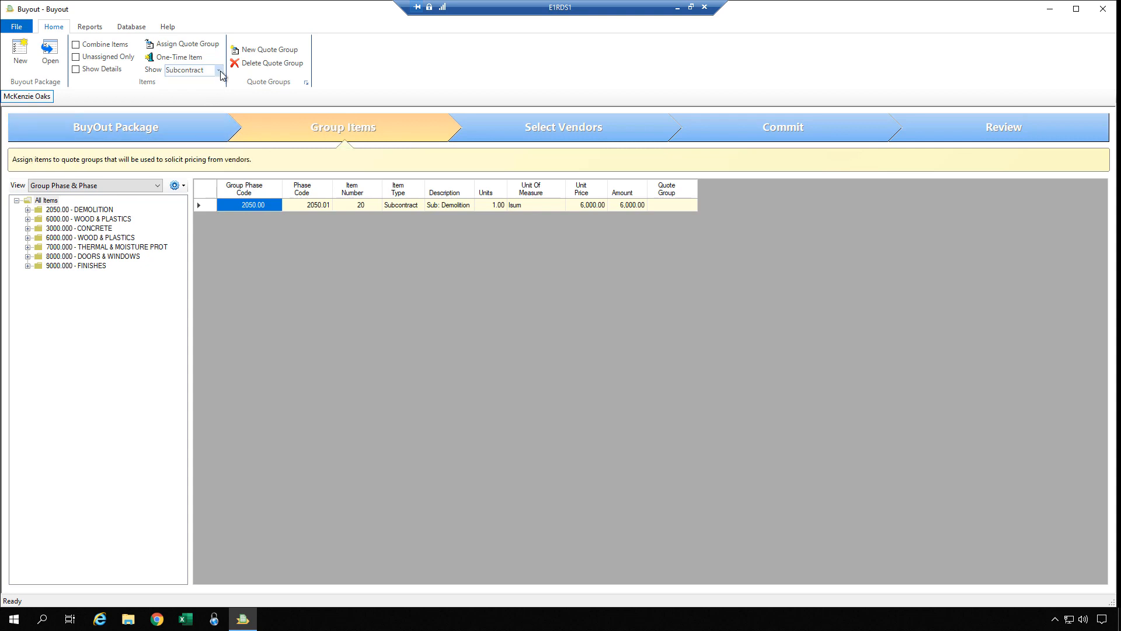
click(219, 71)
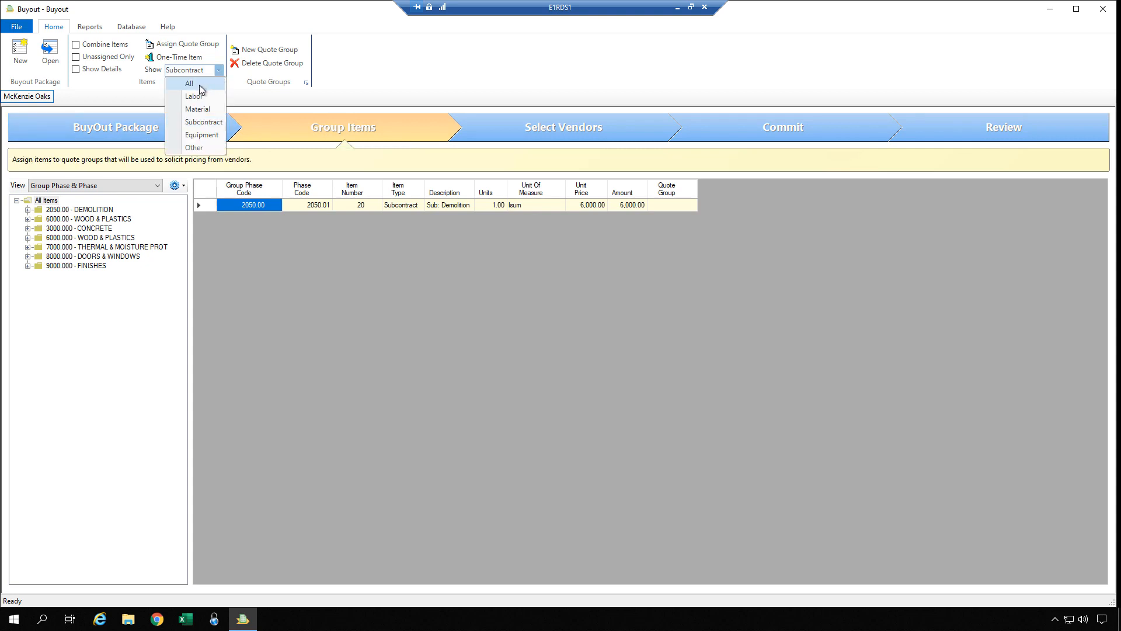
click(199, 87)
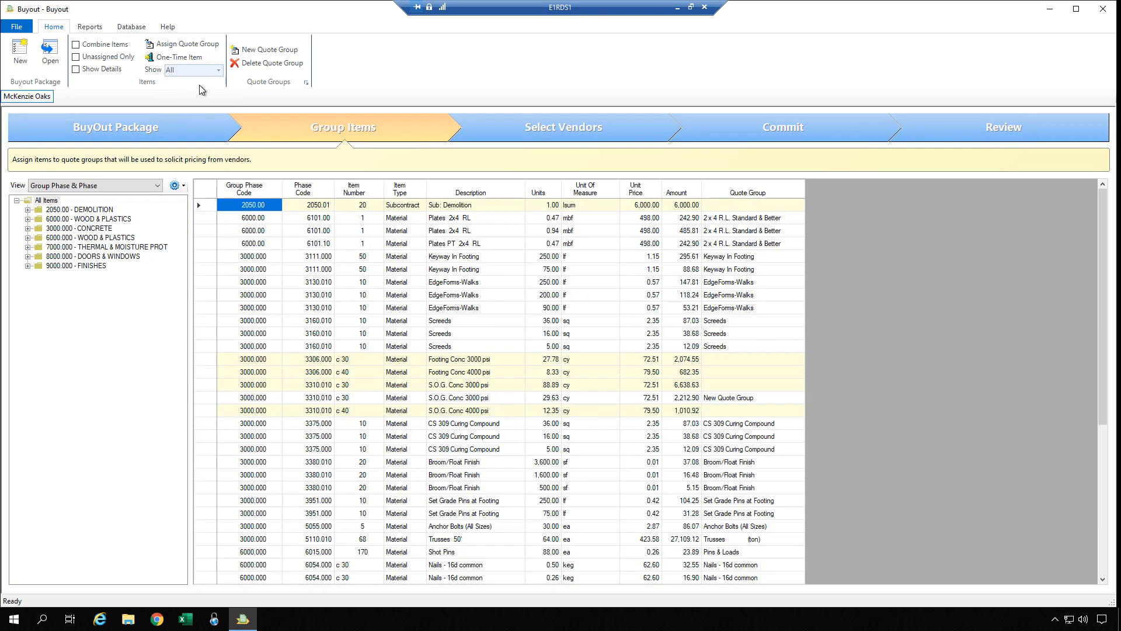
click(341, 234)
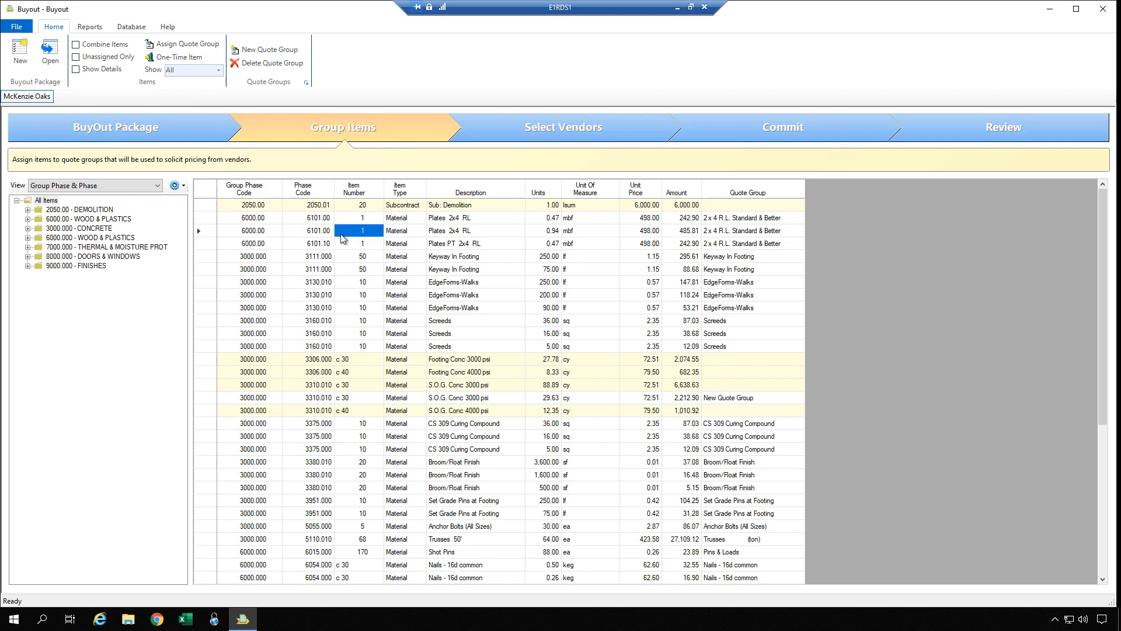
click(341, 217)
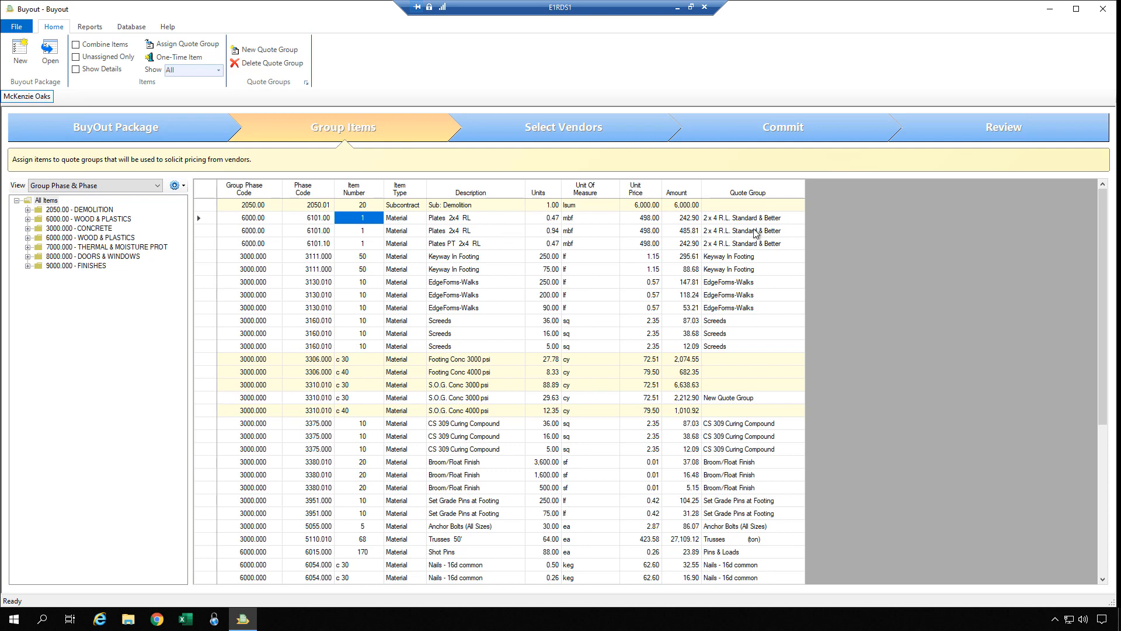
Open the Review step to see 49 estimate items totalling 80,101.94, 6 unassigned and 43 unsent.
click(975, 131)
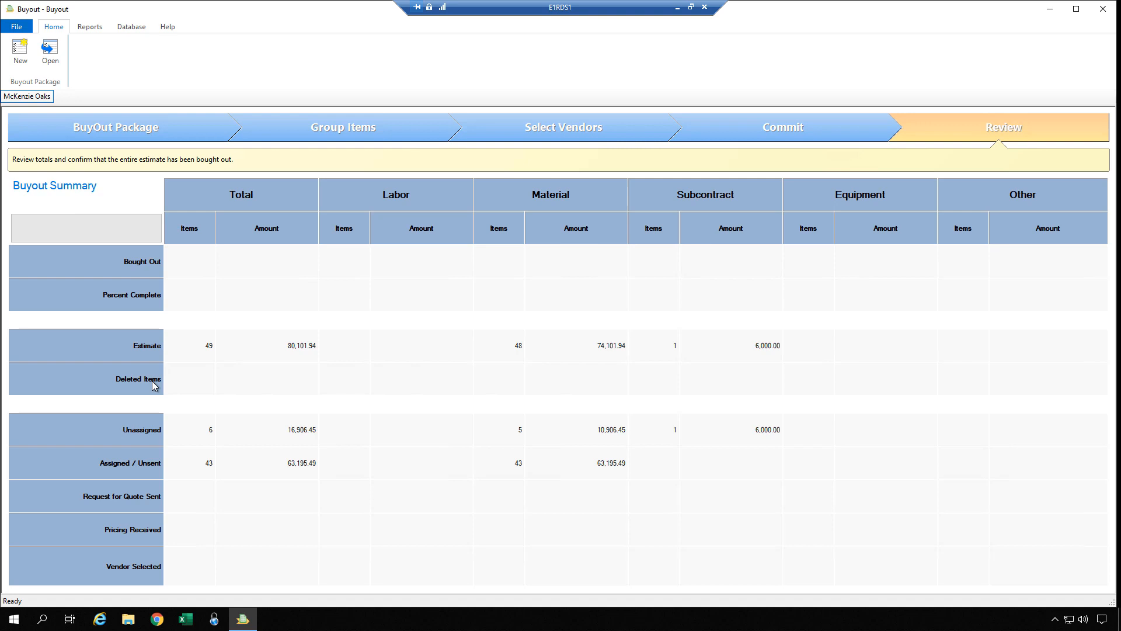
Back on Group Items, attempt deleting the 250 and 200 lf EdgeForms-Walks items, then decline.
click(343, 137)
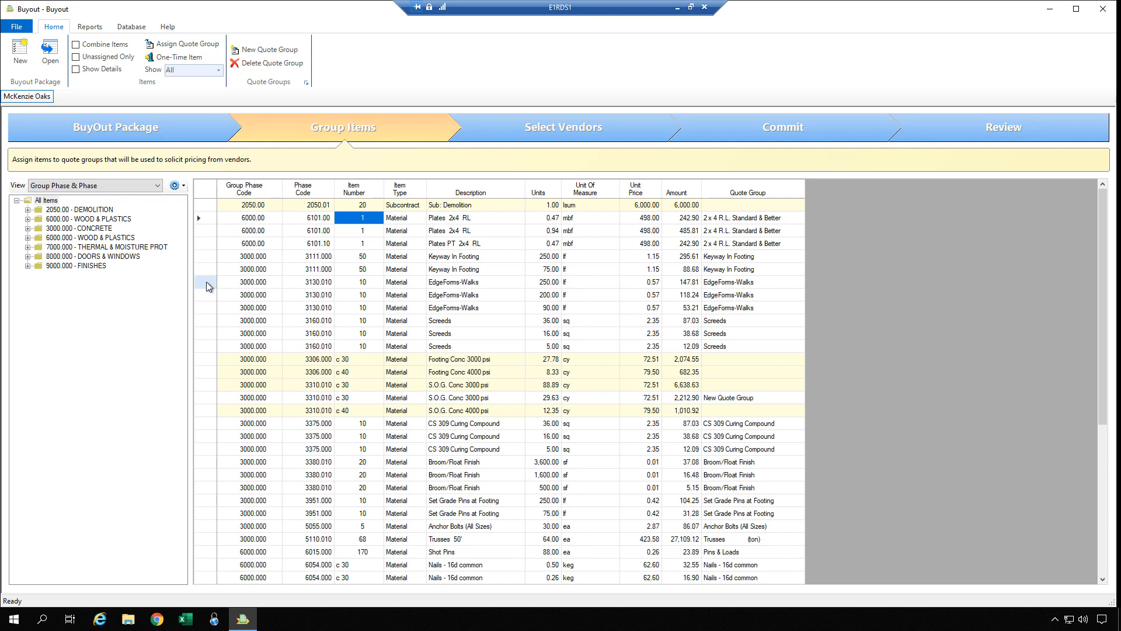
drag(206, 282, 206, 297)
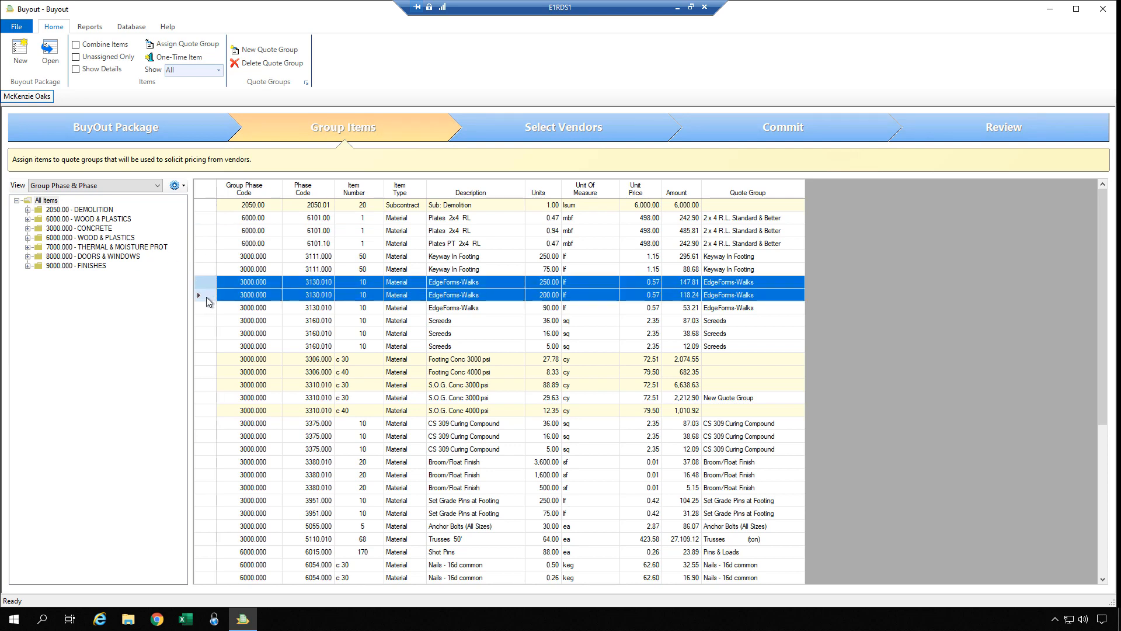
key(Delete)
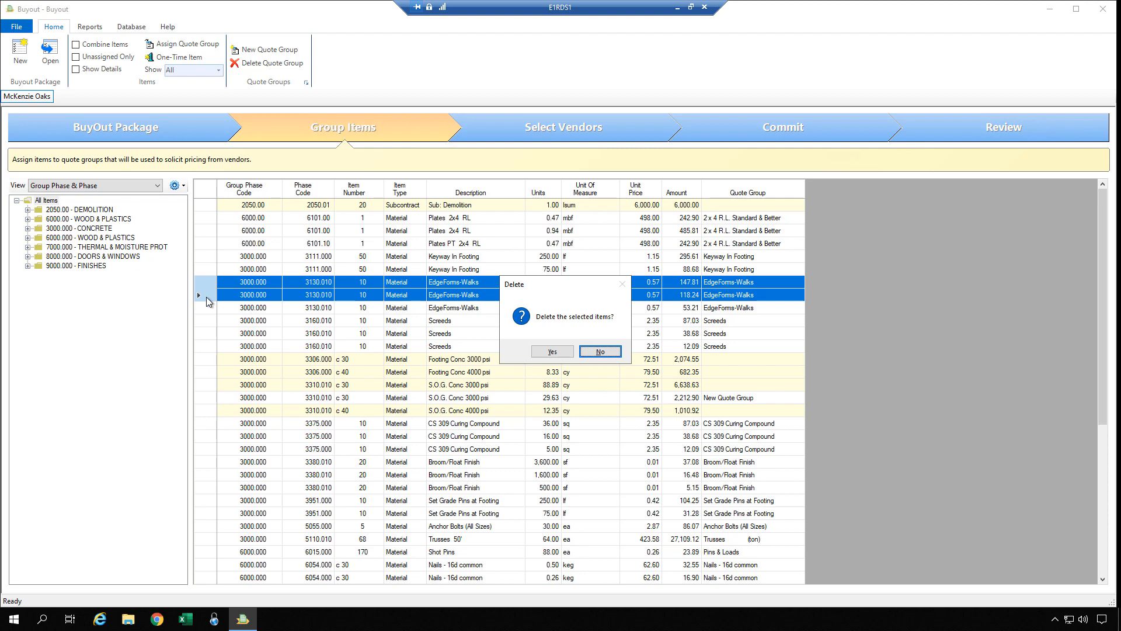
click(599, 352)
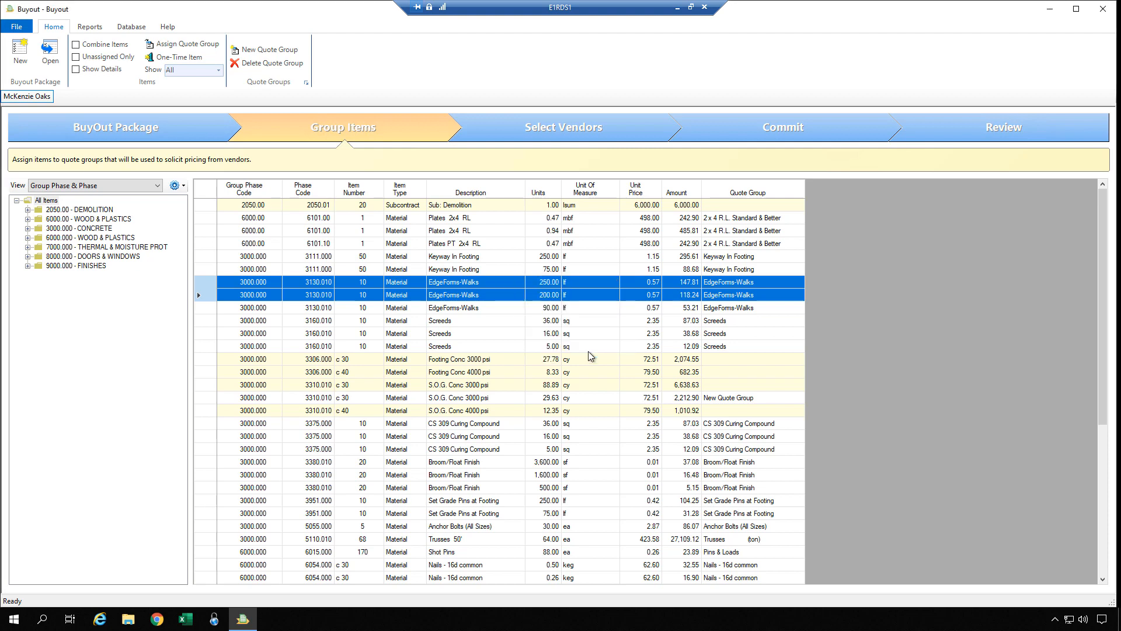
click(263, 308)
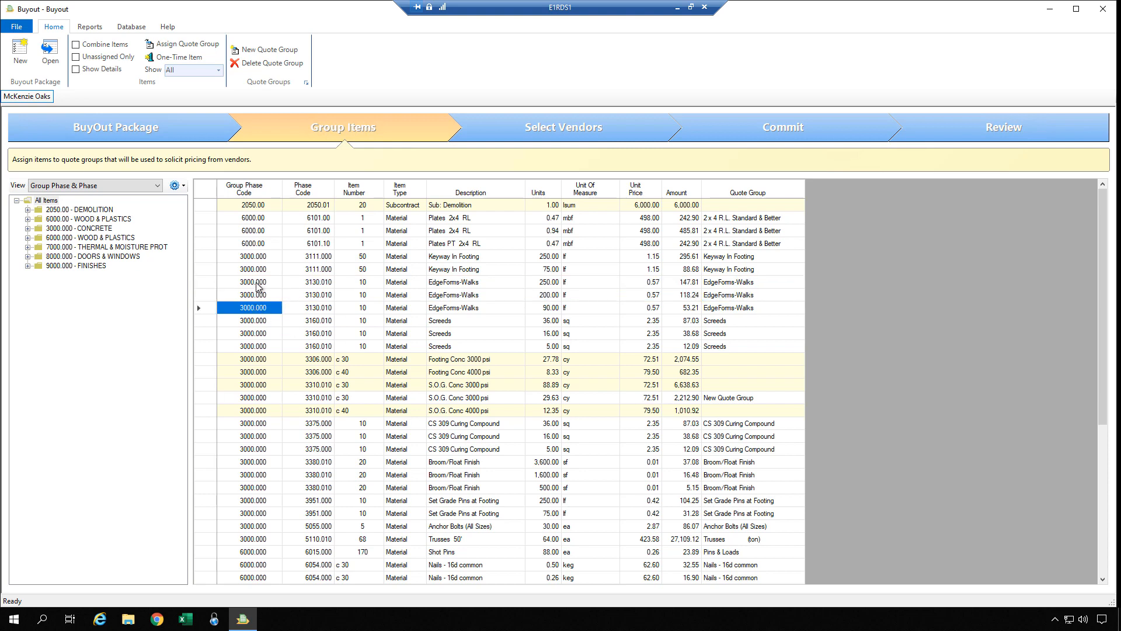
Turn on Multi-Select Mode for the phase tree from the view options gear menu.
click(256, 282)
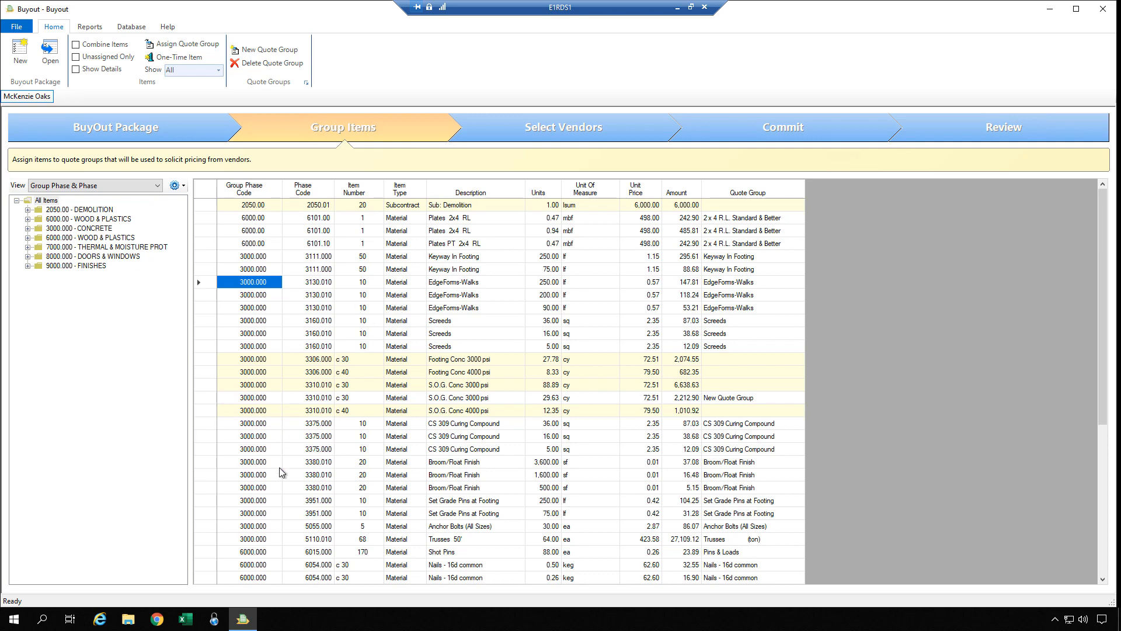
click(178, 186)
click(185, 283)
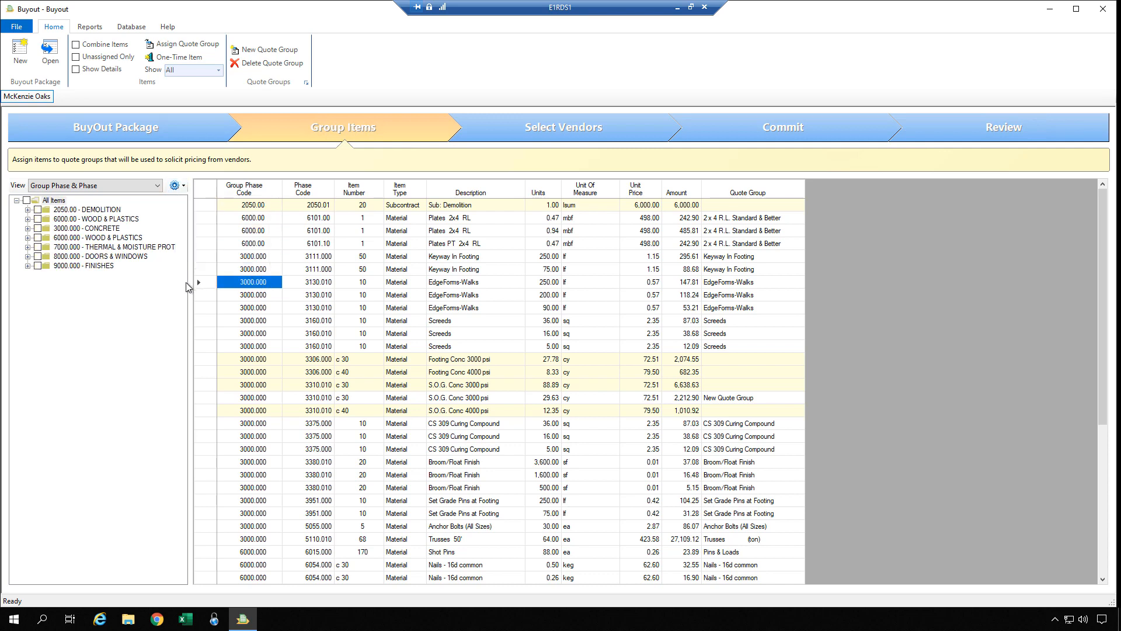
Tick phases 7000.000 THERMAL & MOISTURE PROT and 9000.000 FINISHES to filter the grid.
click(38, 248)
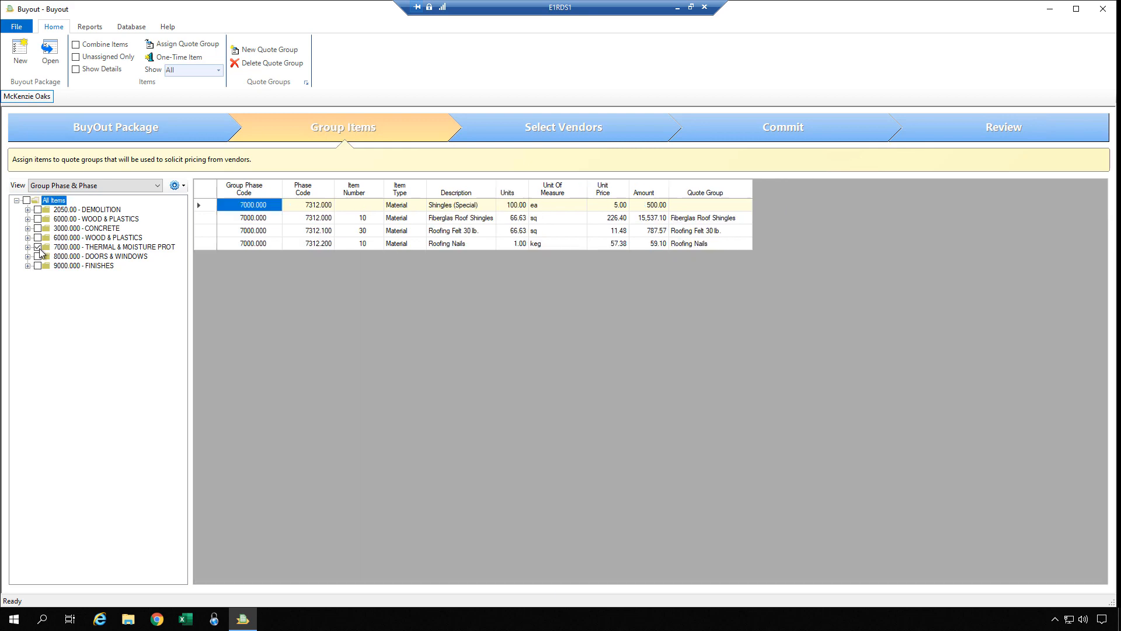
click(38, 266)
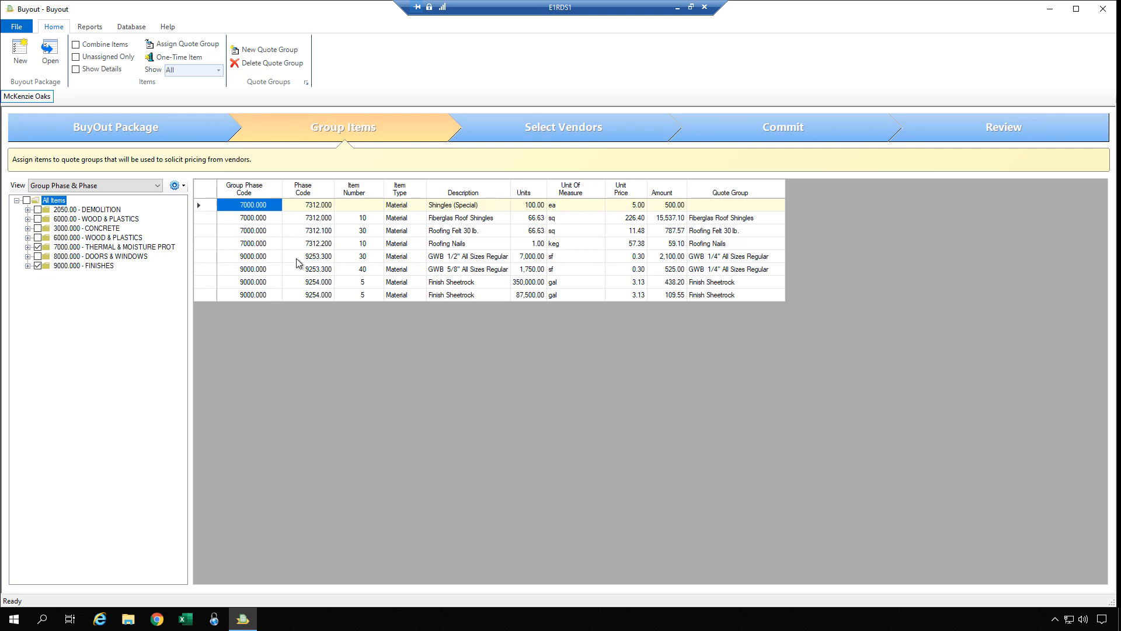
click(210, 190)
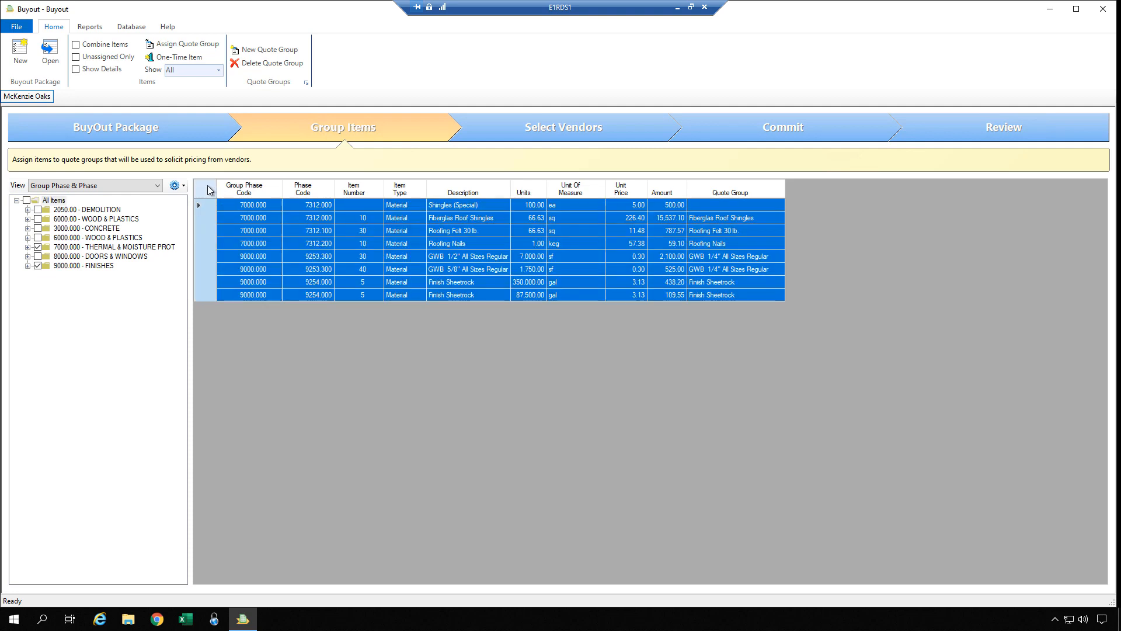
key(Delete)
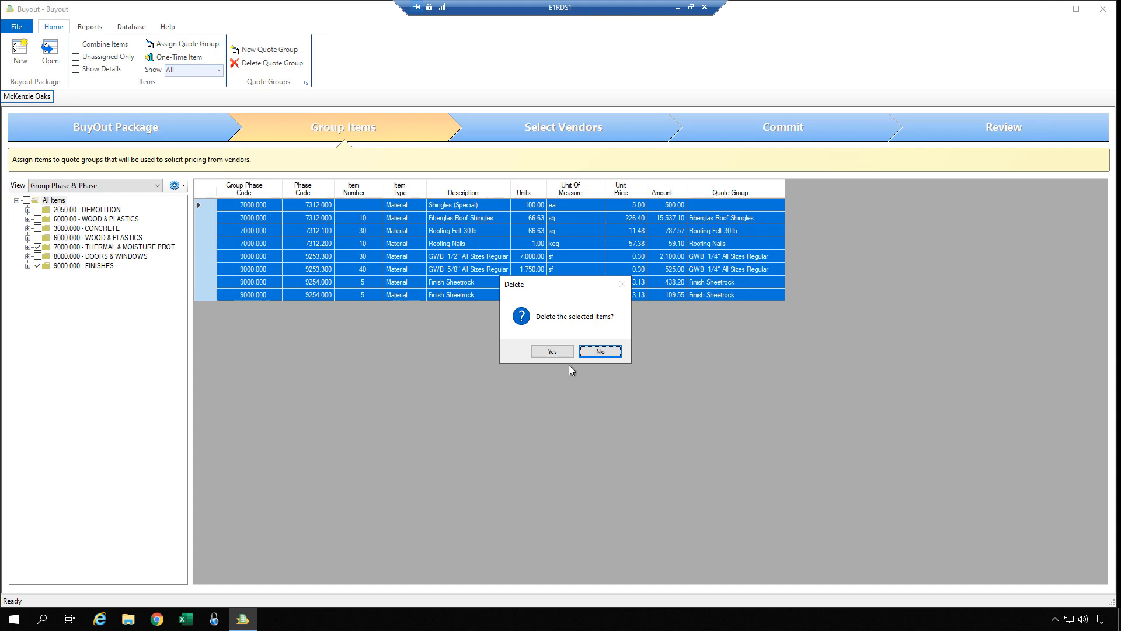
click(599, 351)
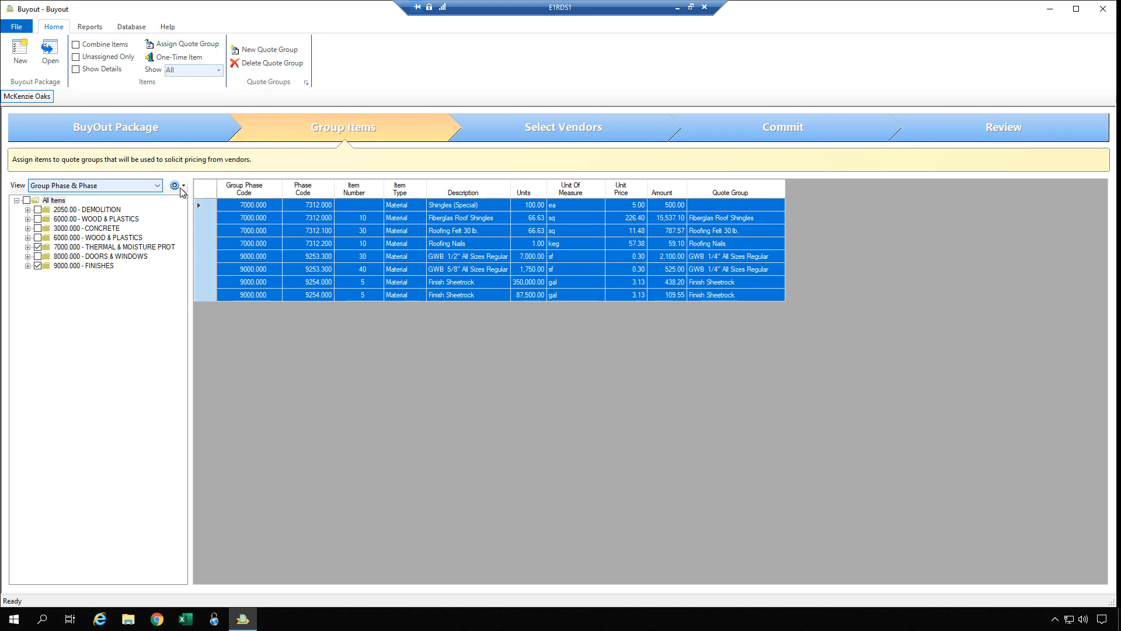
Turn off Multi-Select Mode and expand All Items so every package item is listed.
click(177, 186)
click(196, 281)
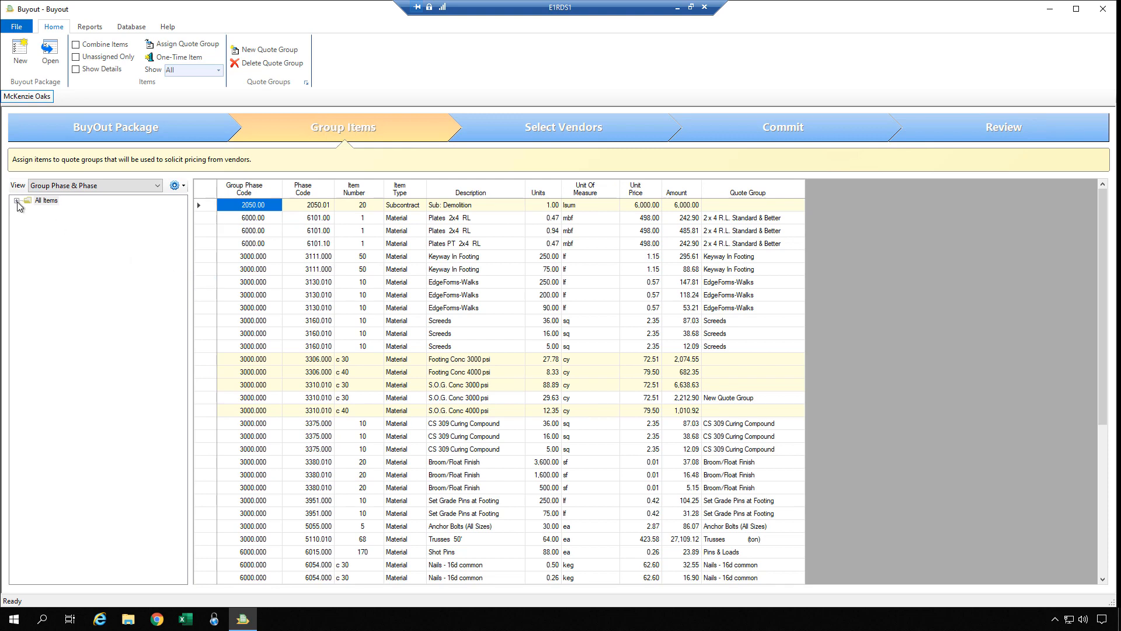
click(17, 201)
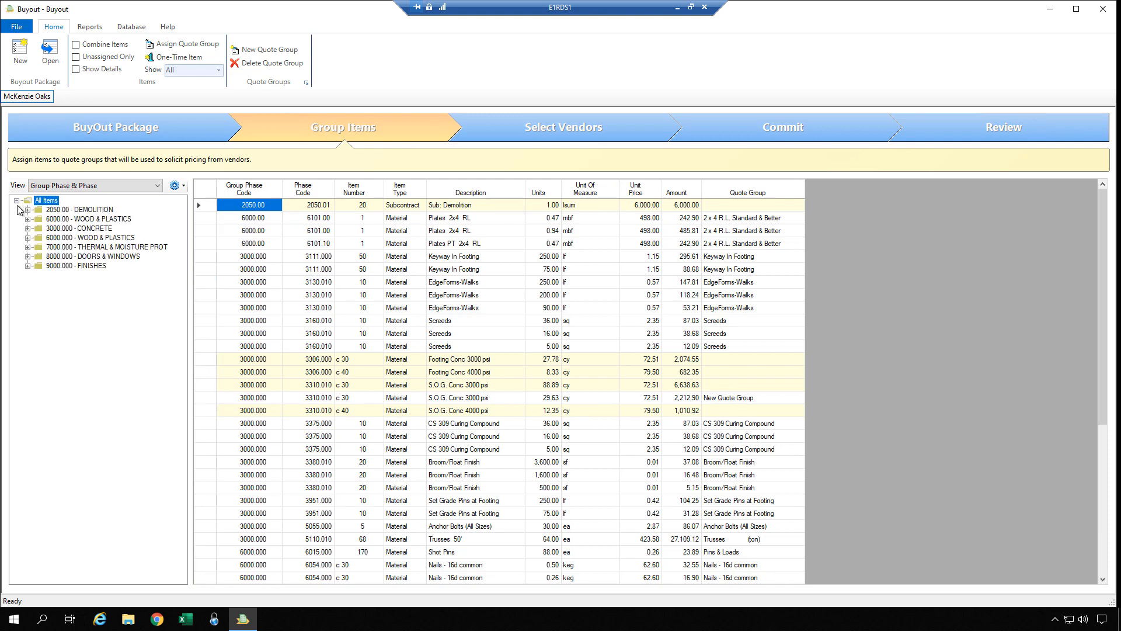
click(311, 333)
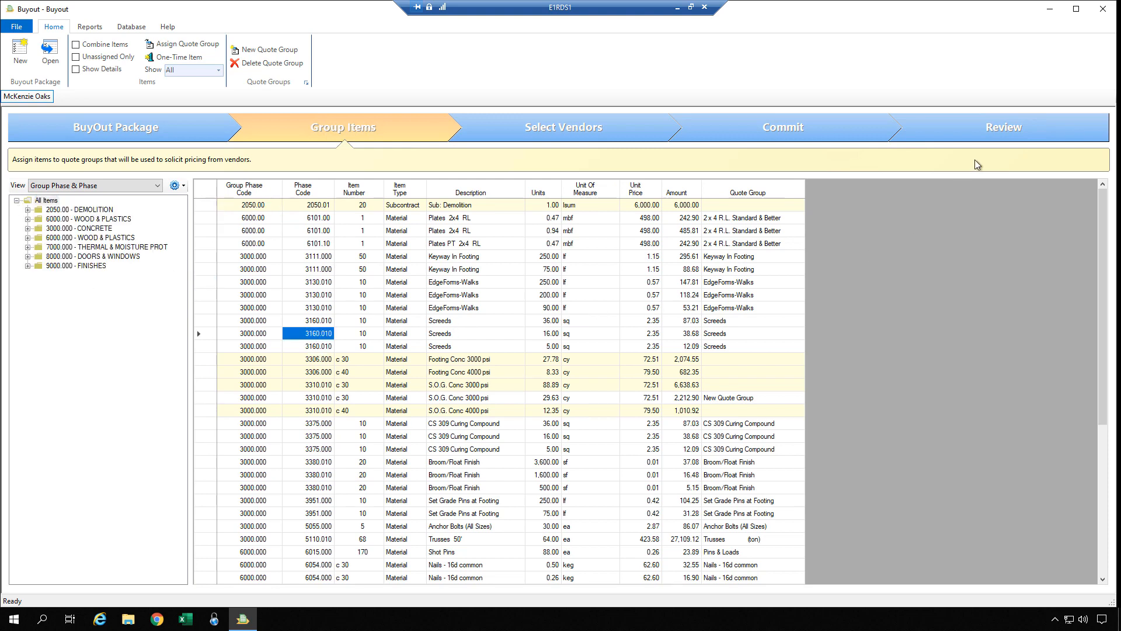
Recheck the Review summary (49 items, 80,101.94), then go back to Group Items.
click(981, 132)
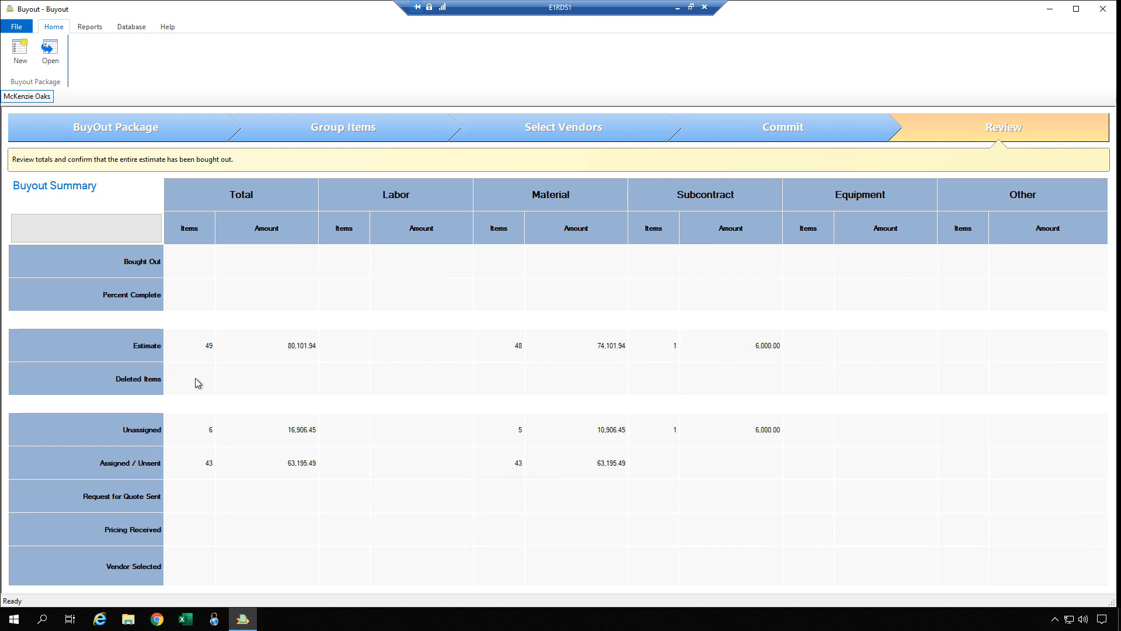
click(351, 131)
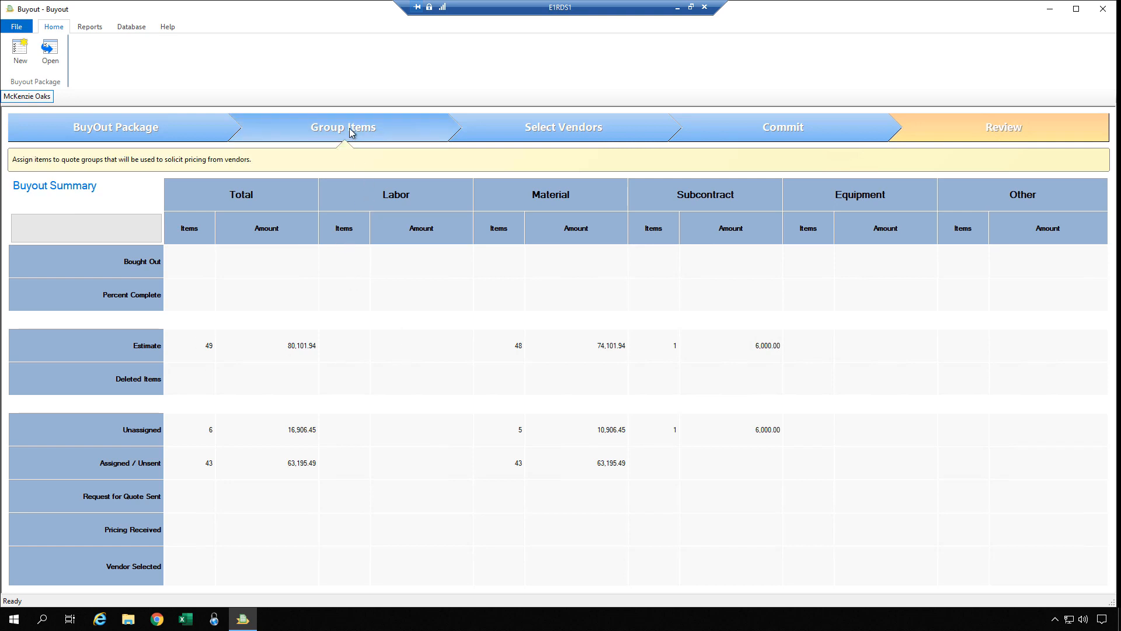